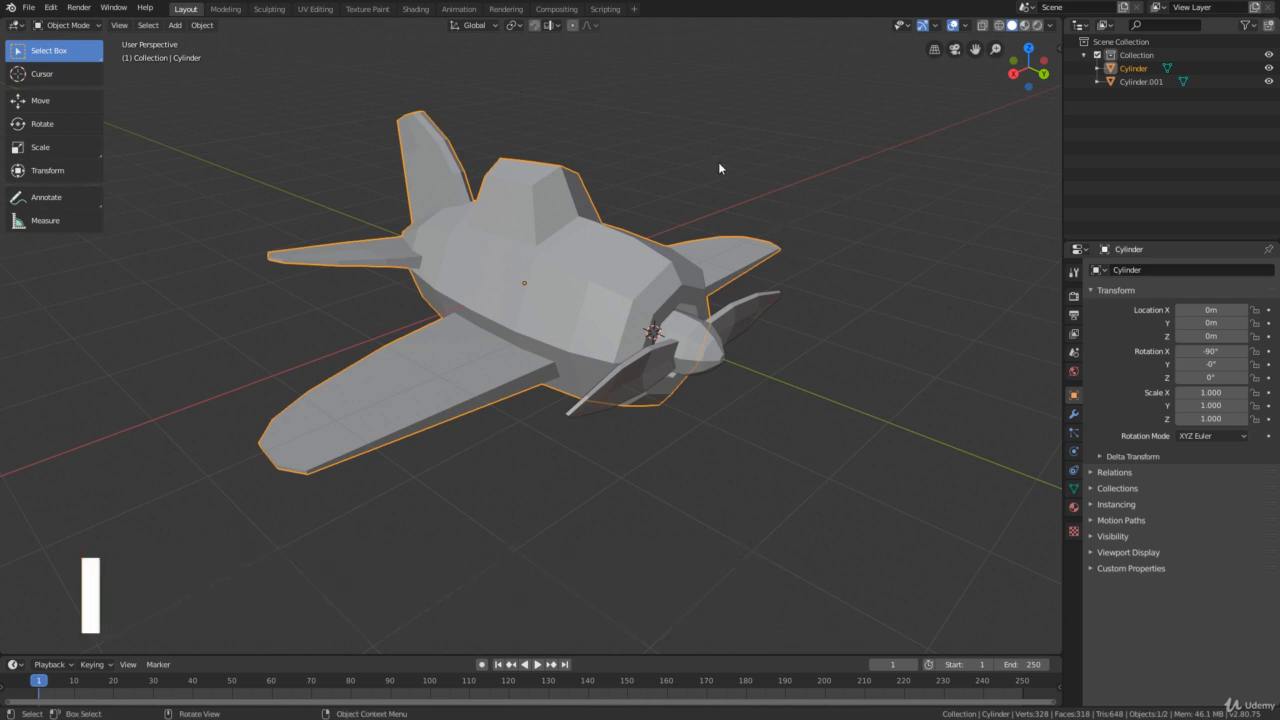
Show the material settings of the airplane body and widen the properties editor
left_click(672, 179)
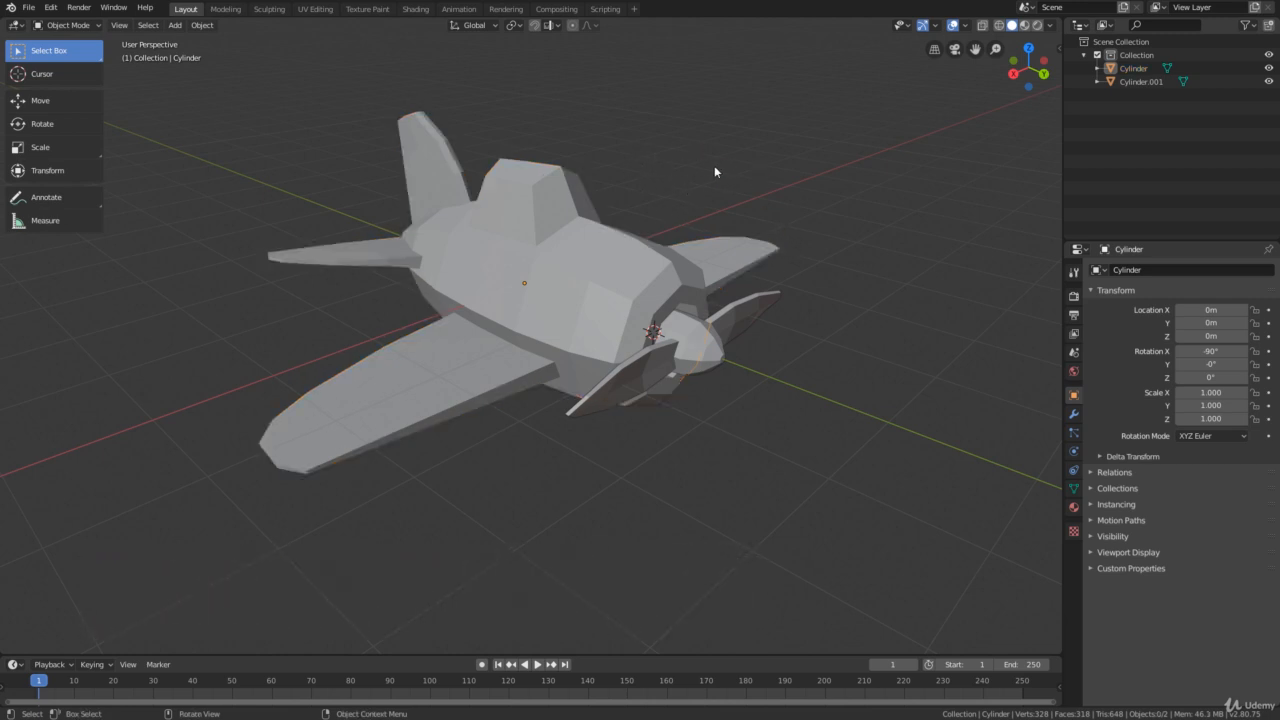
mouse_move(714, 171)
middle_mouse_down()
mouse_move(606, 180)
mouse_move(703, 174)
middle_mouse_up()
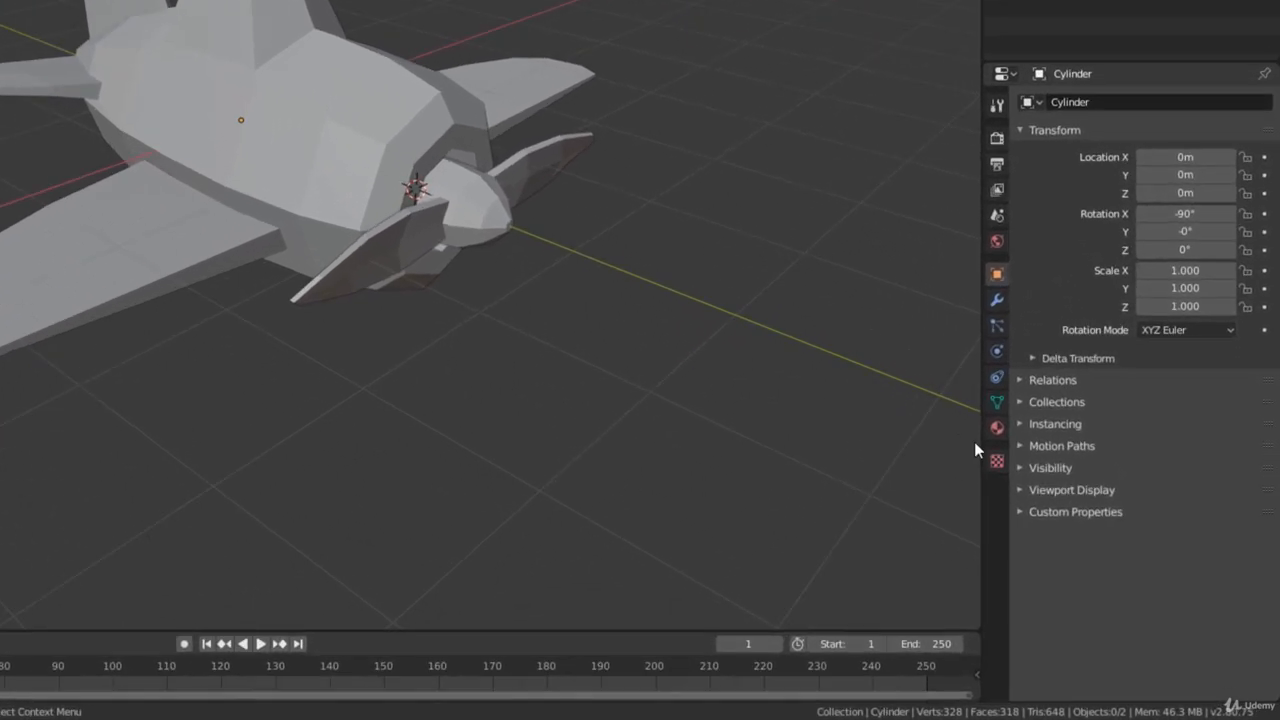
left_click(986, 414)
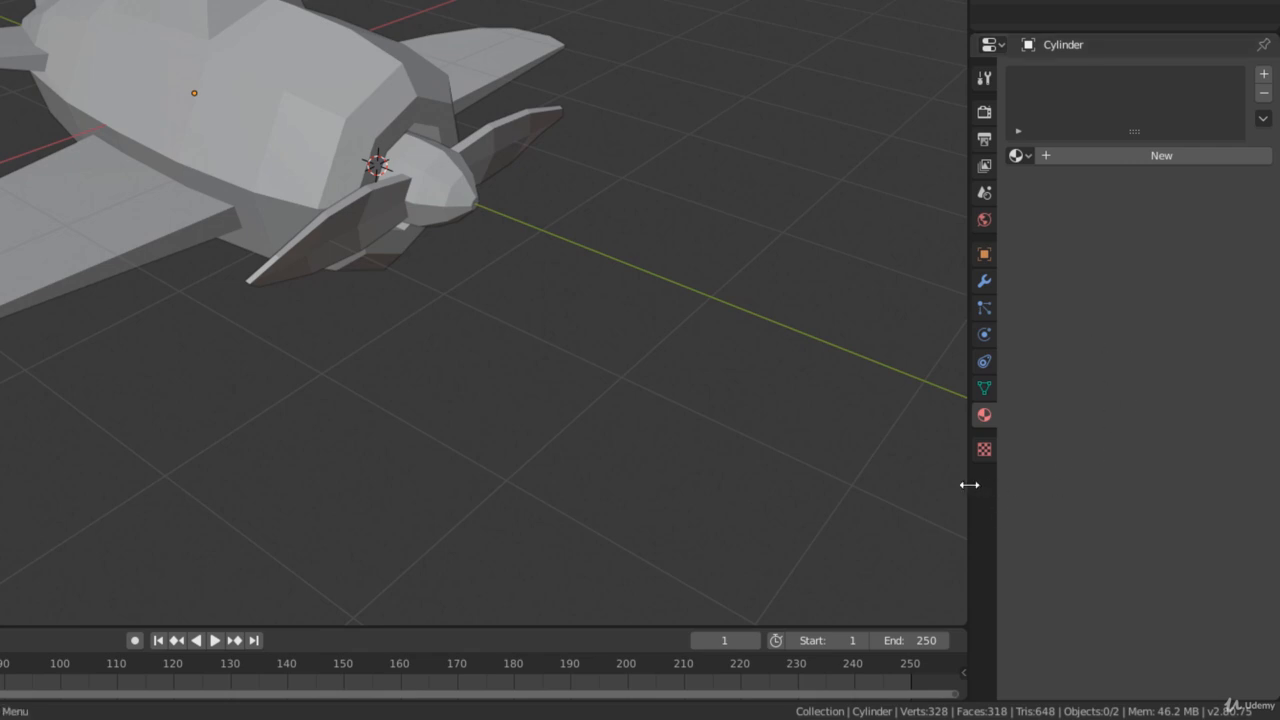
left_click_drag(968, 485, 891, 466)
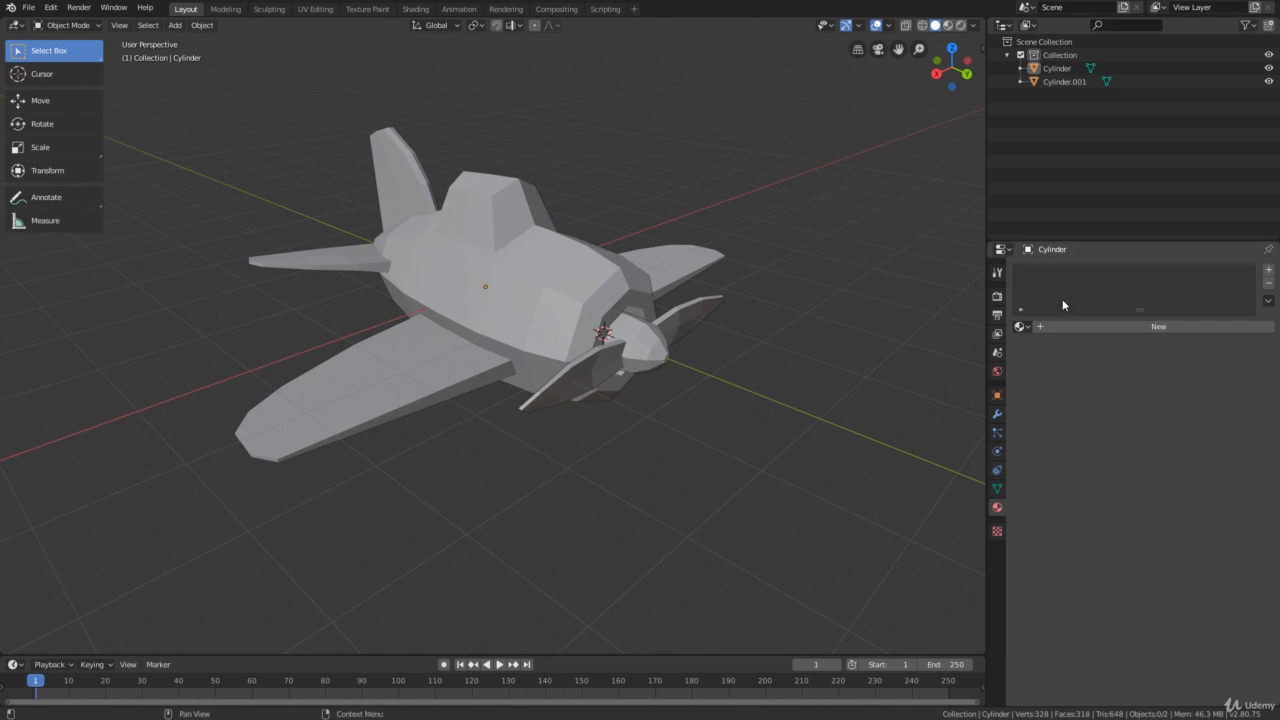
Create a new material on the airplane body and name it Blue
left_click(497, 199)
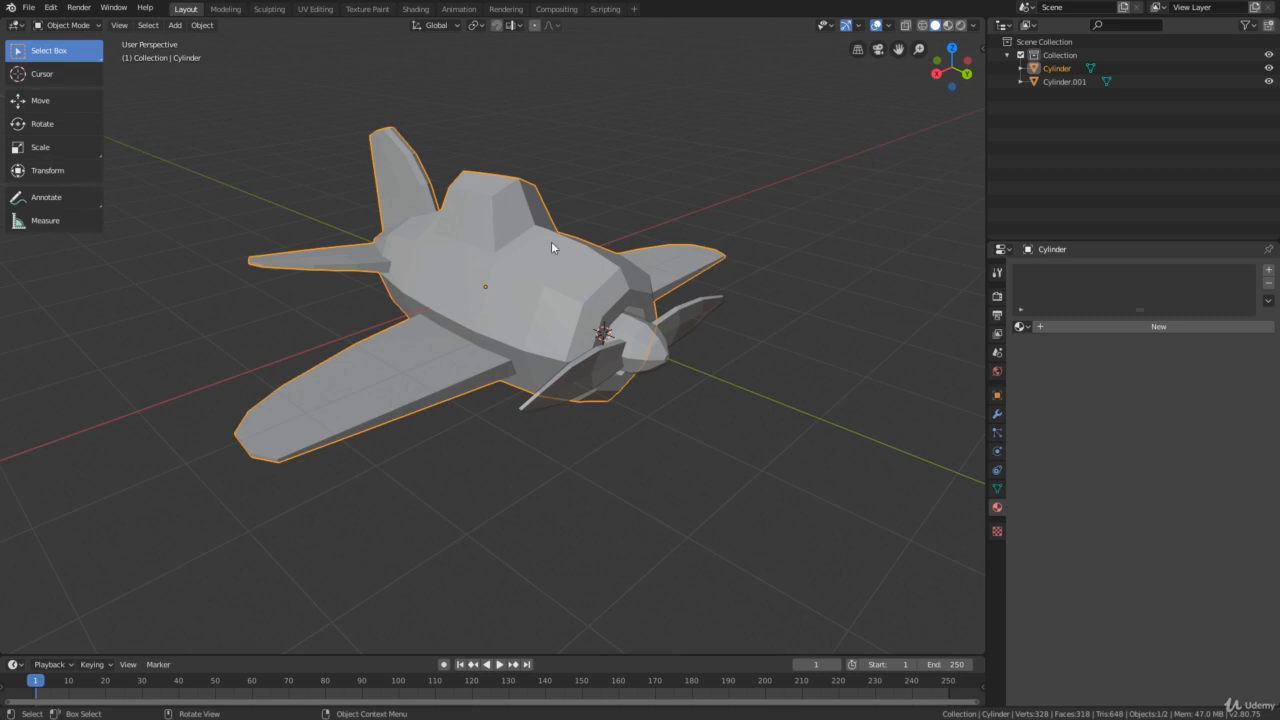
left_click(1151, 325)
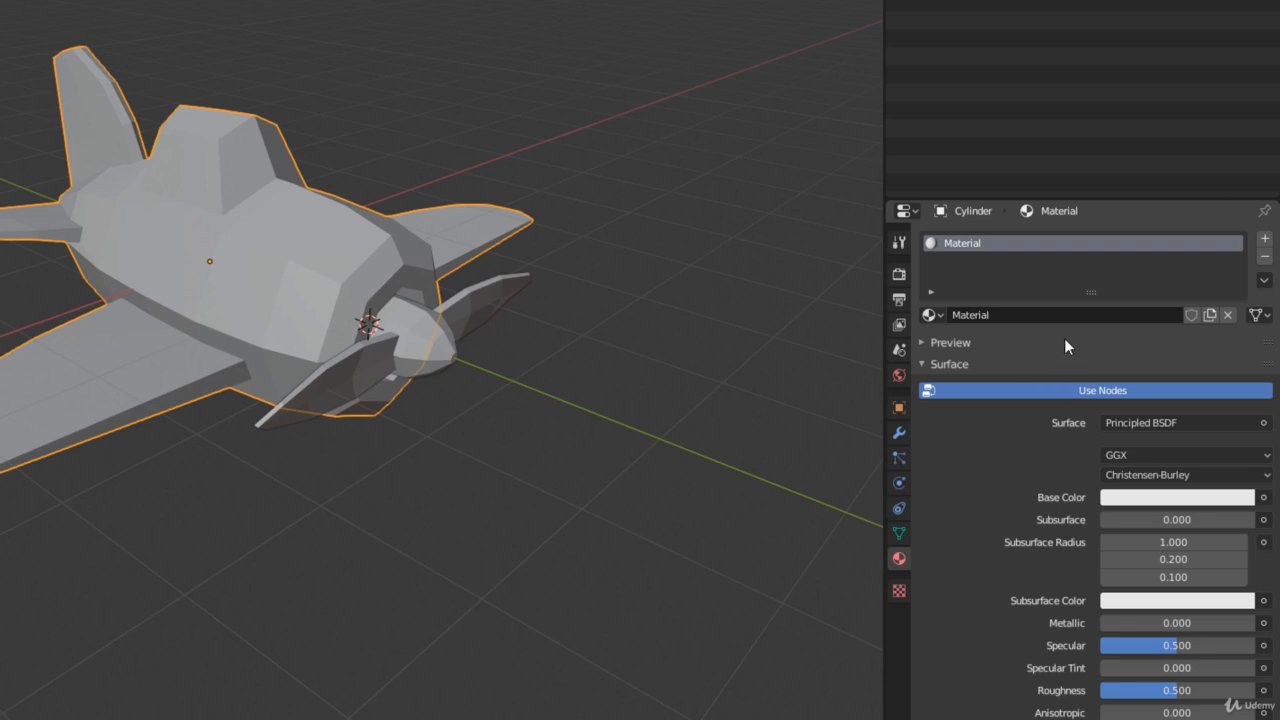
left_click(1008, 315)
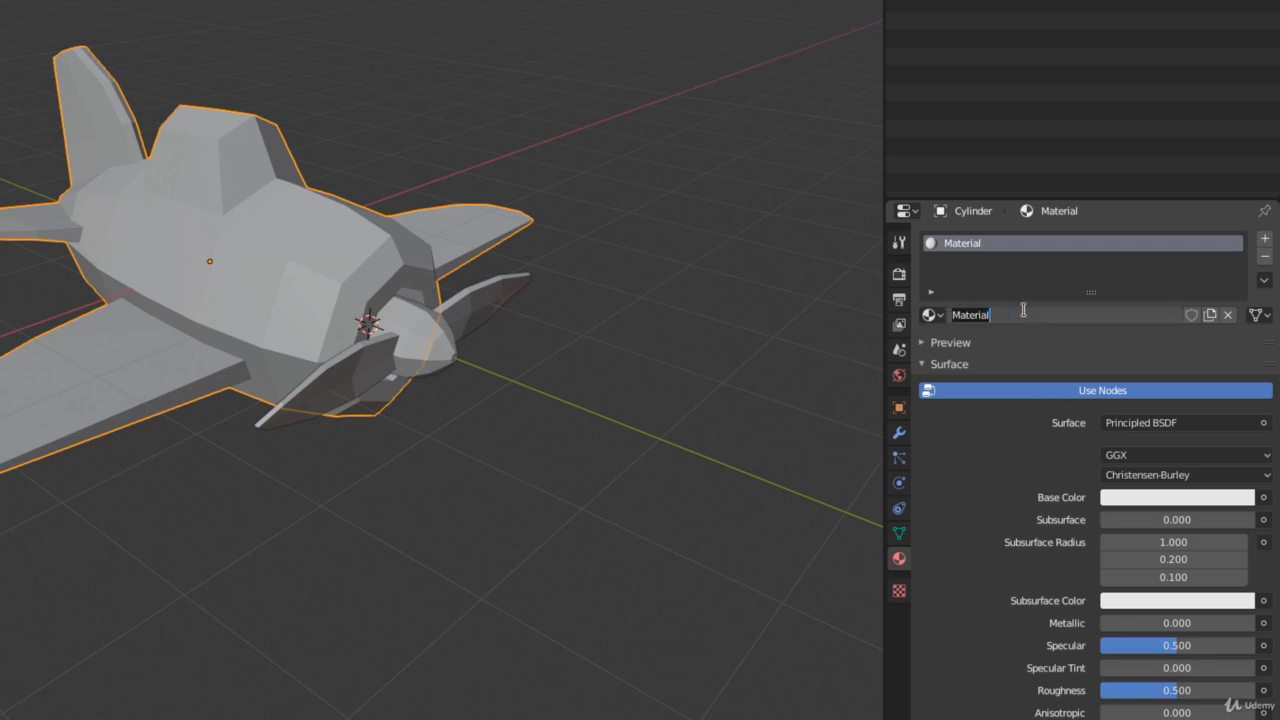
type("Blue")
key("Return")
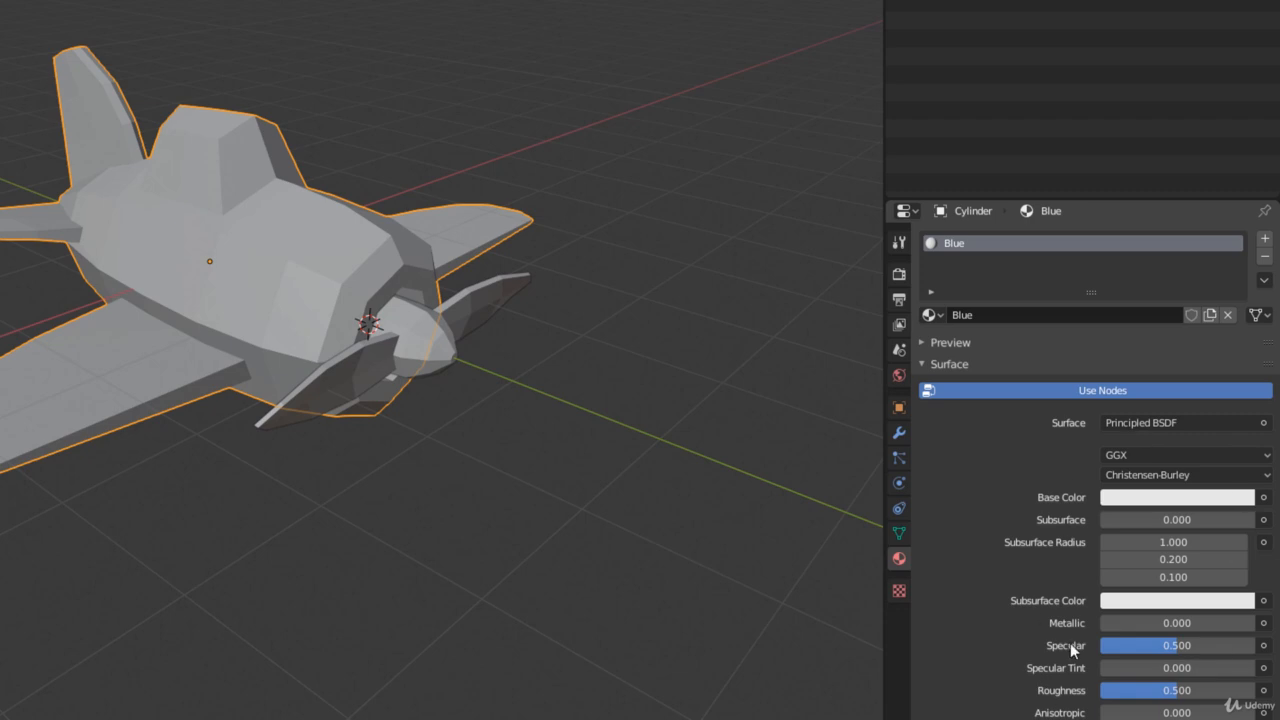
Set the Blue material's base color to green with hue 0.327, saturation 0.773 and value 0.873
scroll(1056, 521, "down", 3)
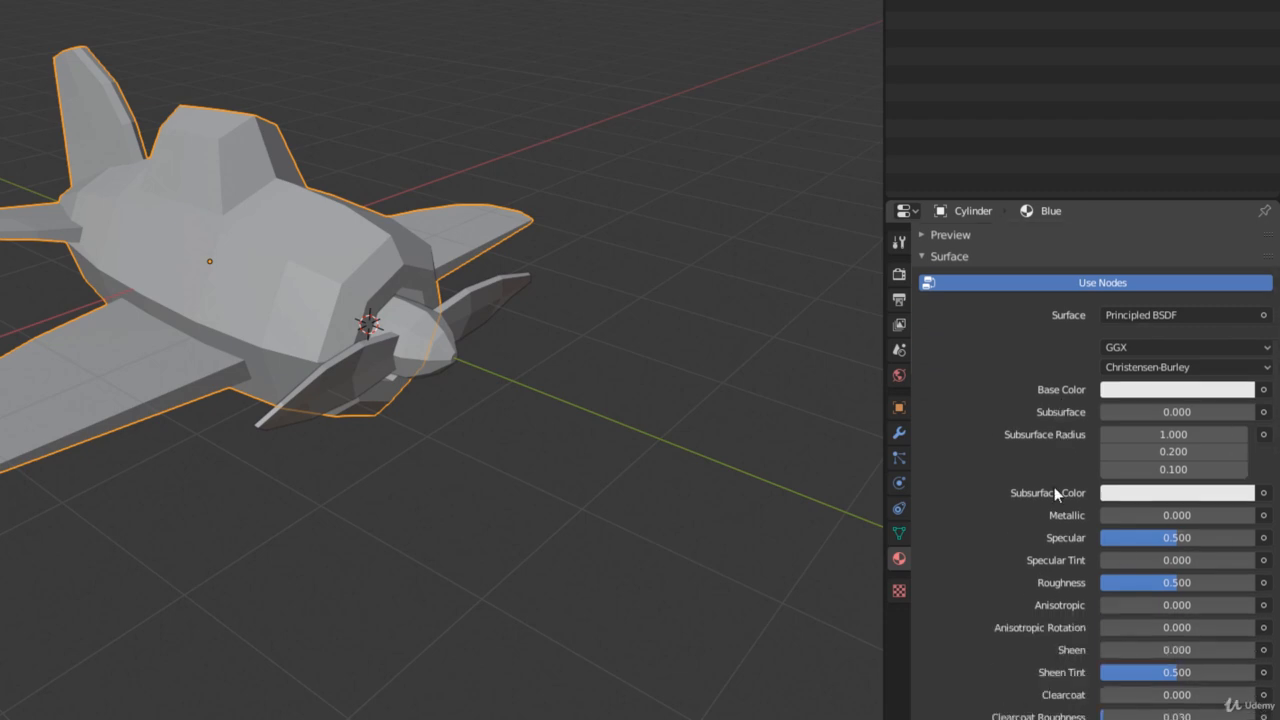
scroll(1011, 586, "up", 3)
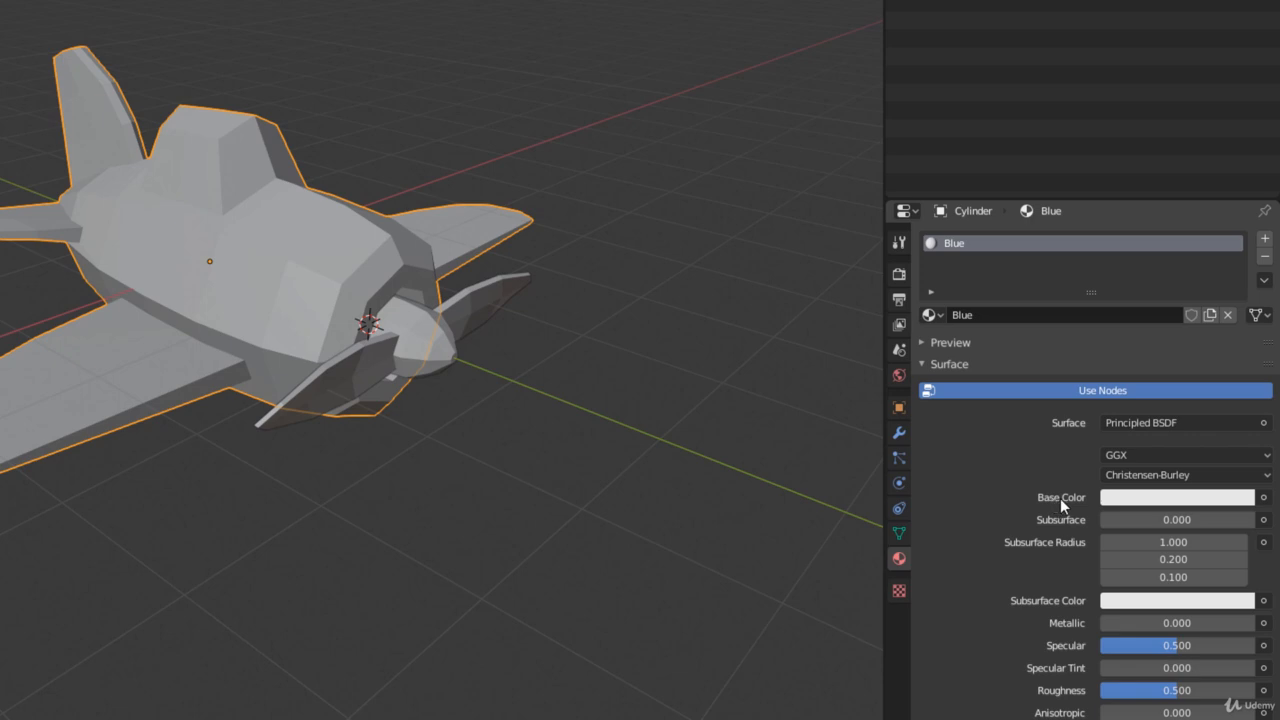
left_click(1173, 505)
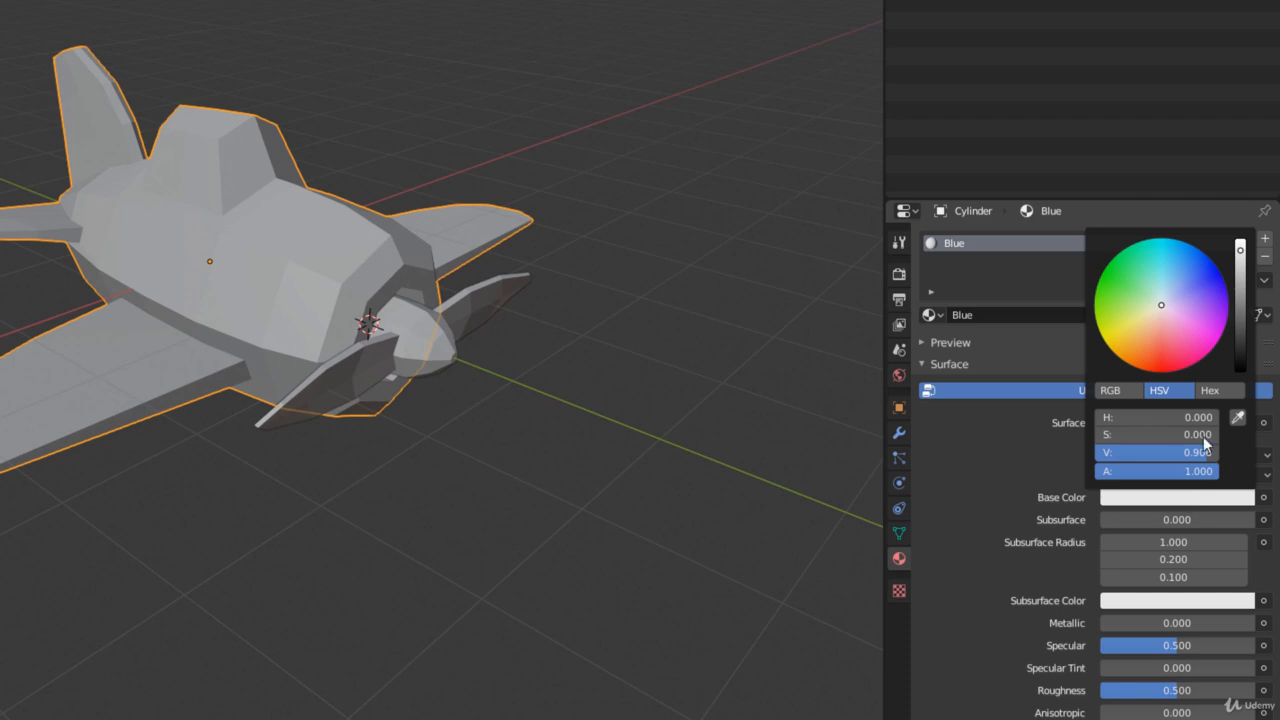
mouse_move(1162, 290)
left_mouse_down()
mouse_move(1194, 260)
mouse_move(1118, 274)
mouse_move(1129, 334)
mouse_move(1225, 322)
mouse_move(1115, 276)
mouse_move(1123, 331)
mouse_move(1197, 256)
mouse_move(1172, 300)
left_mouse_up()
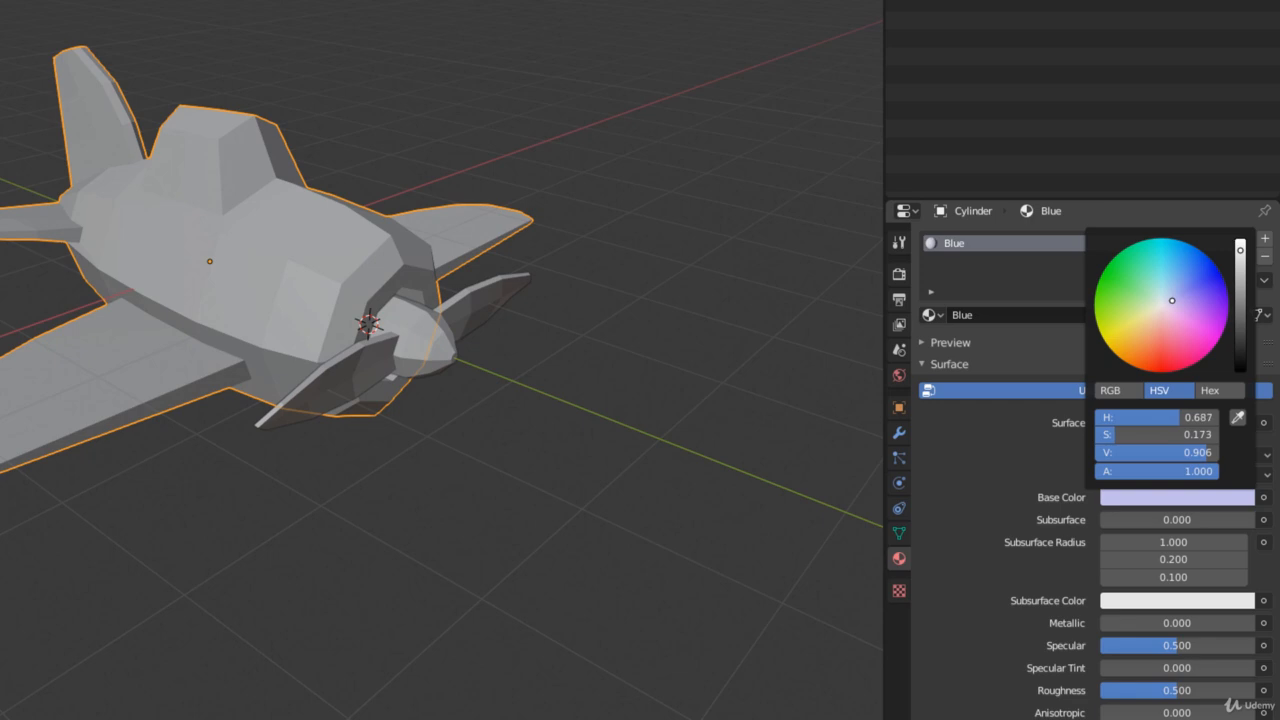
left_click_drag(1117, 434, 1208, 434)
mouse_move(1214, 274)
left_mouse_down()
mouse_move(1187, 290)
mouse_move(1165, 335)
mouse_move(1129, 347)
mouse_move(1113, 328)
mouse_move(1115, 280)
left_mouse_up()
mouse_move(1241, 252)
left_mouse_down()
mouse_move(1241, 352)
mouse_move(1241, 255)
left_mouse_up()
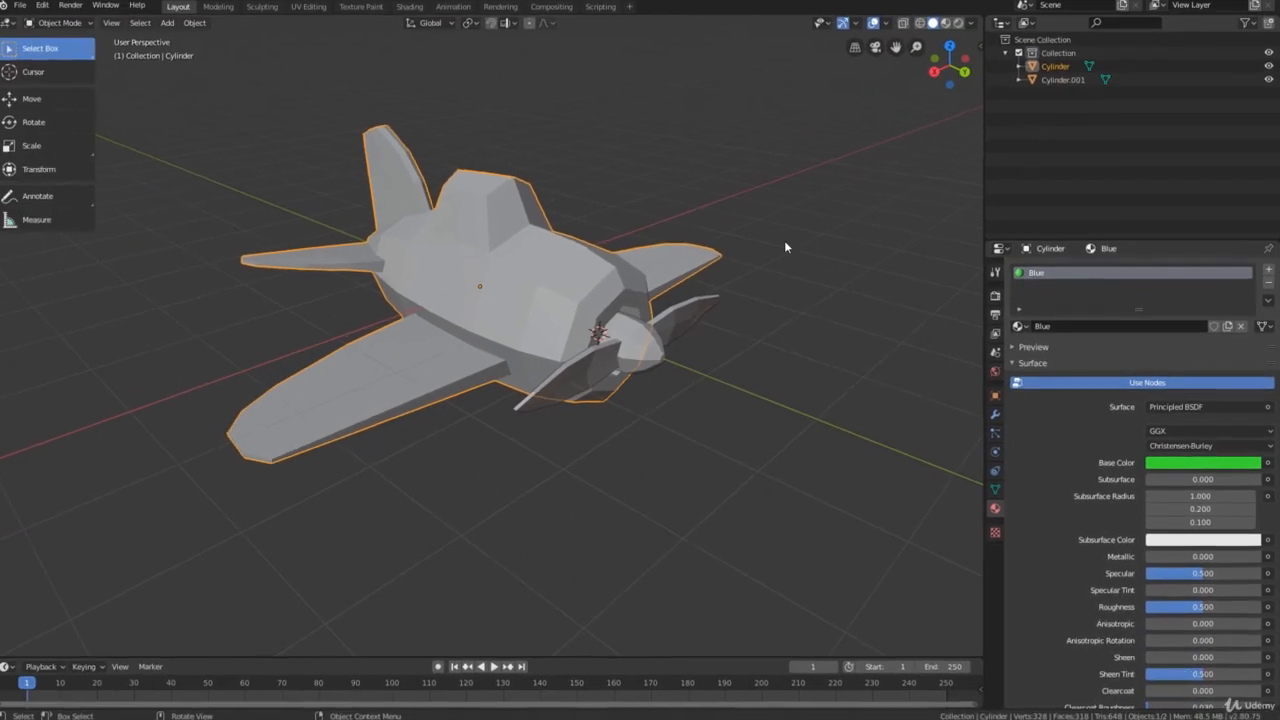
Inspect the airplane in wireframe shading and return the viewport to solid shading
middle_click_drag(535, 318, 563, 332)
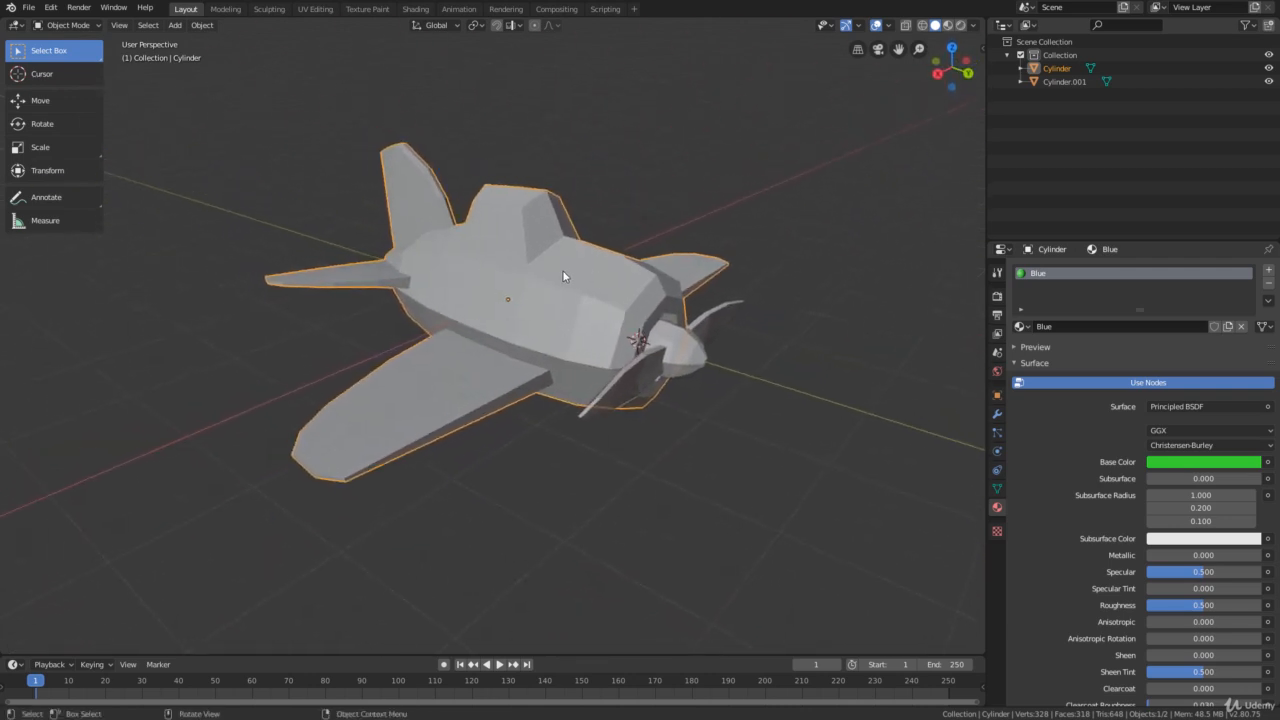
middle_click_drag(564, 276, 600, 280)
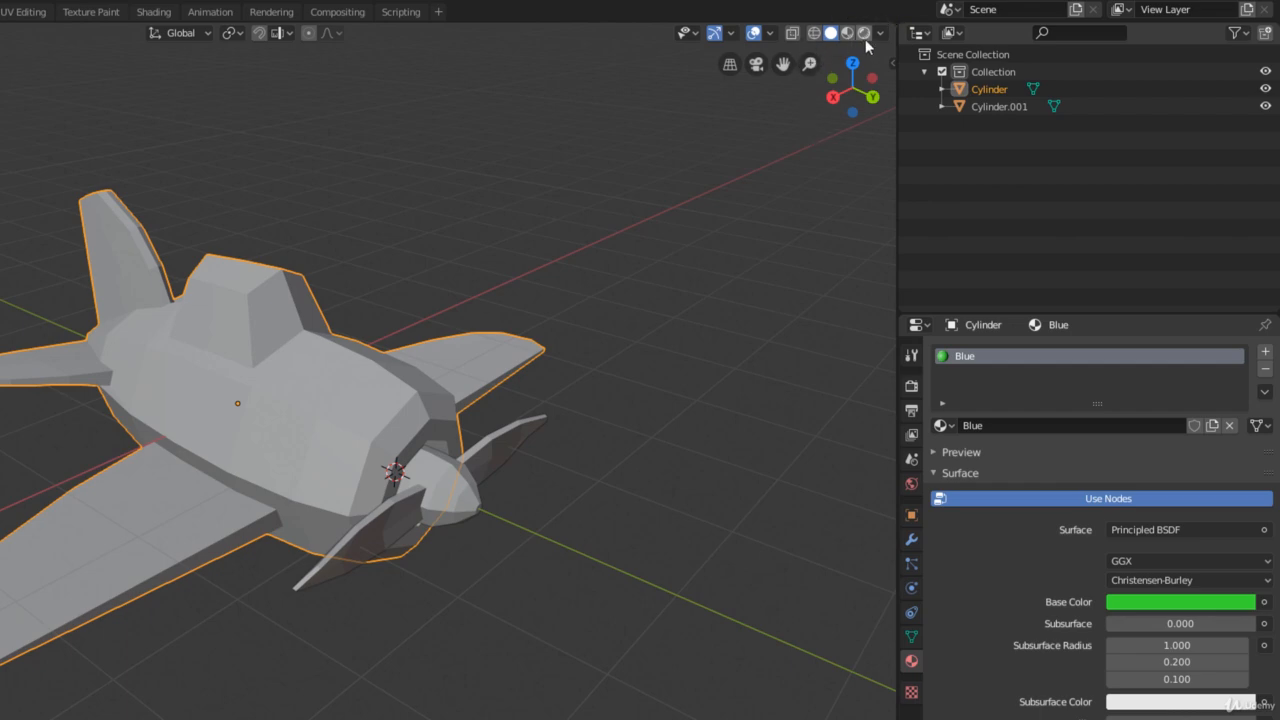
left_click(812, 33)
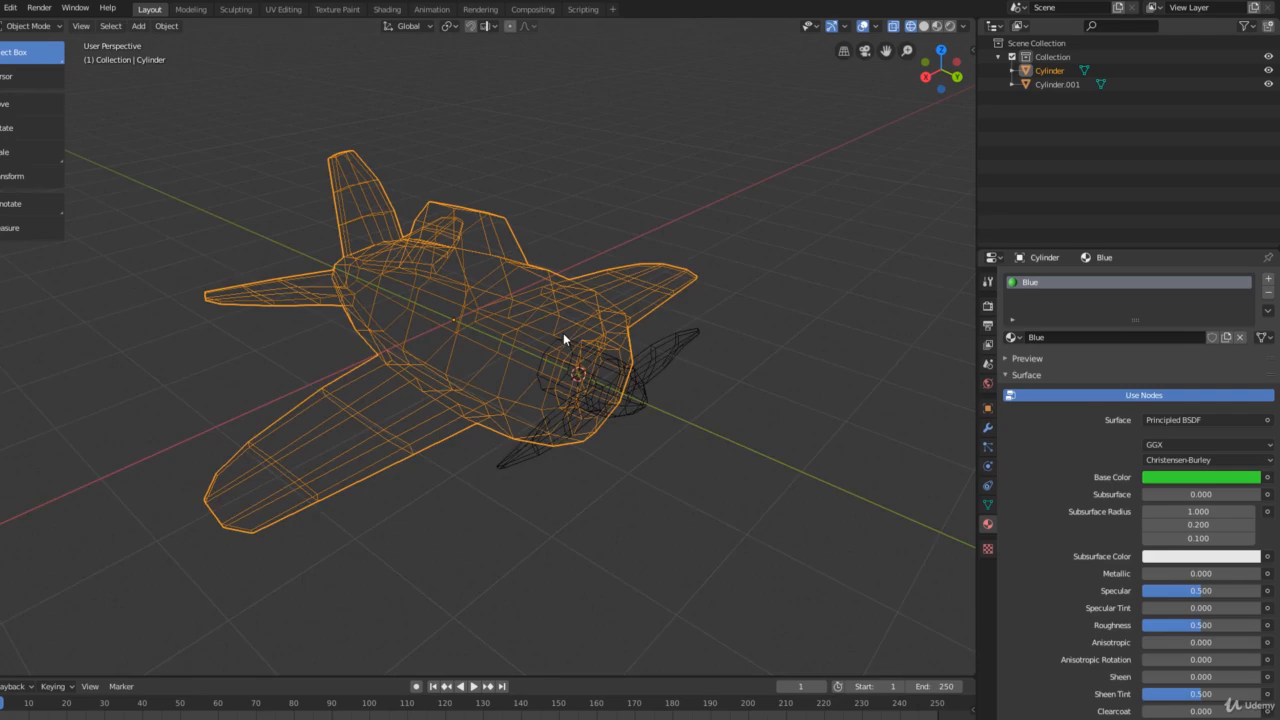
middle_click_drag(563, 333, 561, 220)
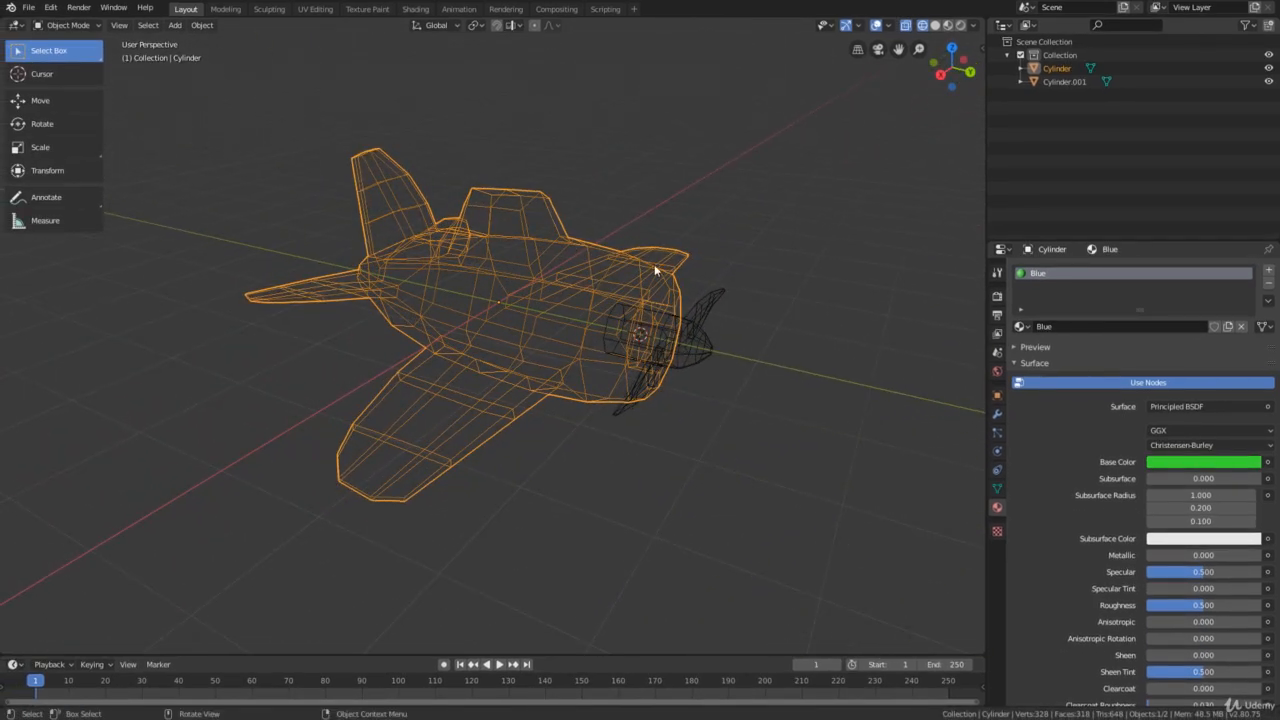
middle_click_drag(603, 352, 627, 327)
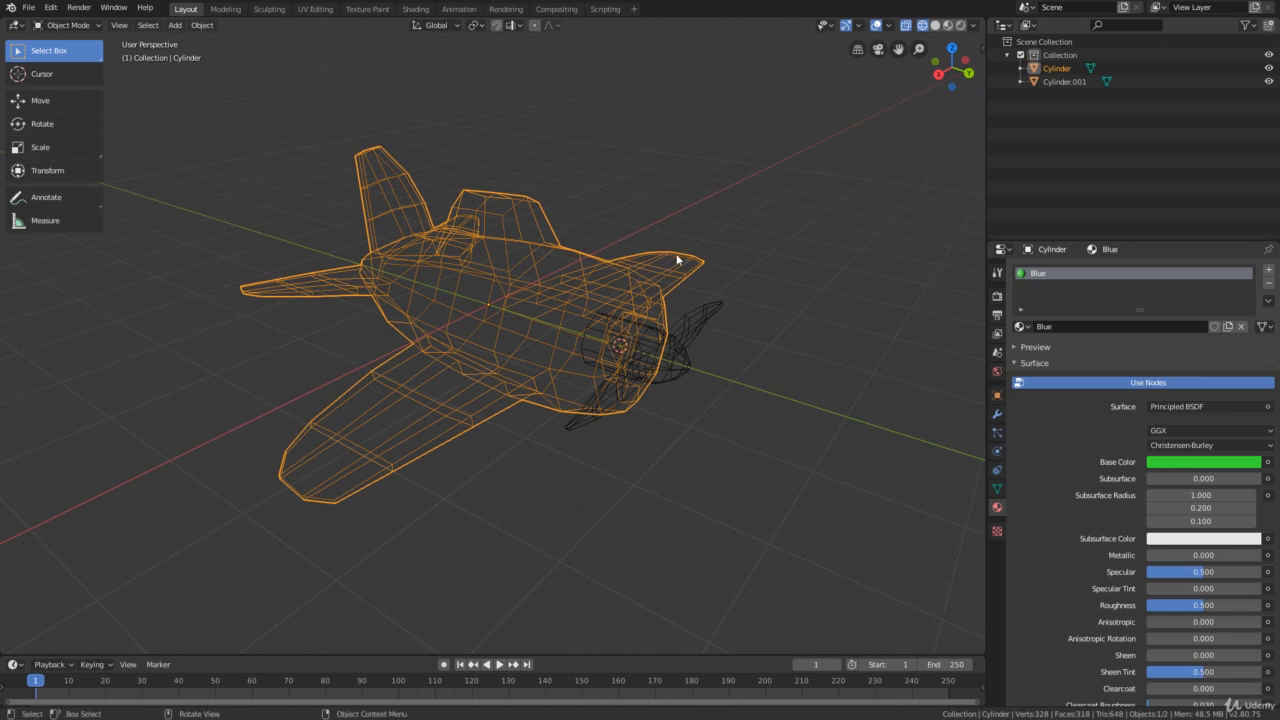
left_click(936, 25)
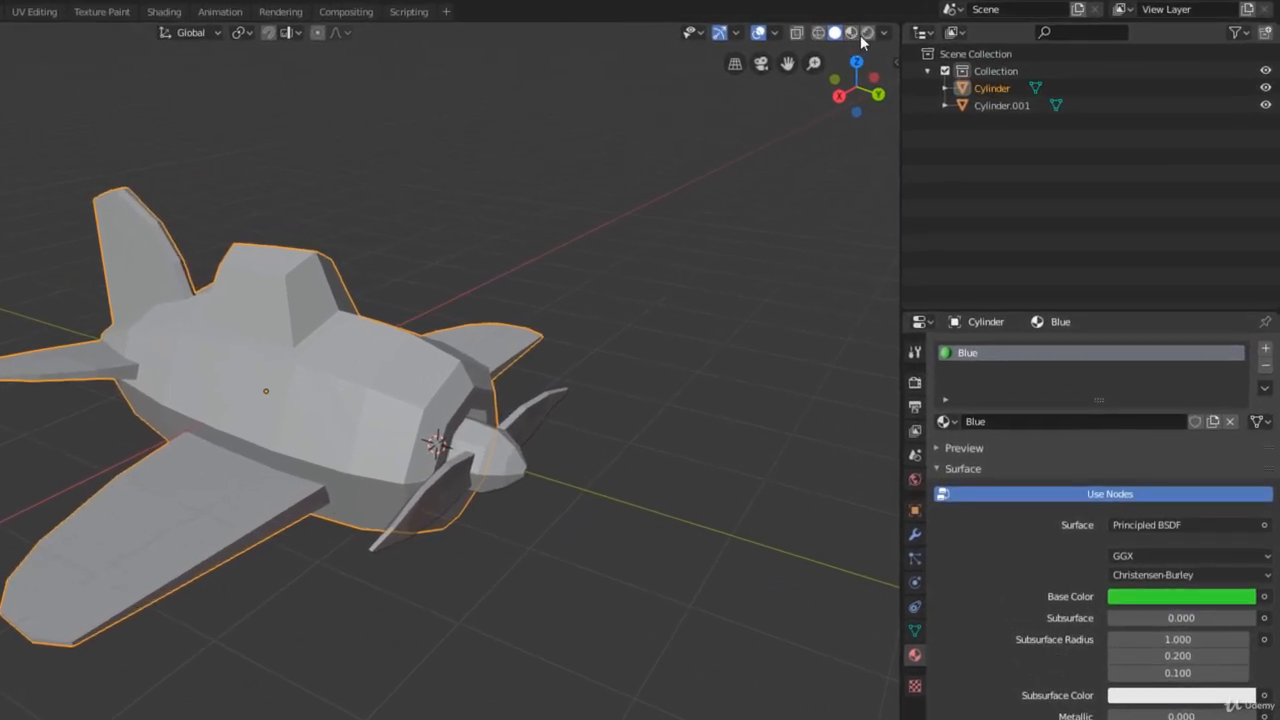
Compare Look Dev and Rendered viewport shading on the airplane and leave the viewport in Look Dev
left_click(852, 33)
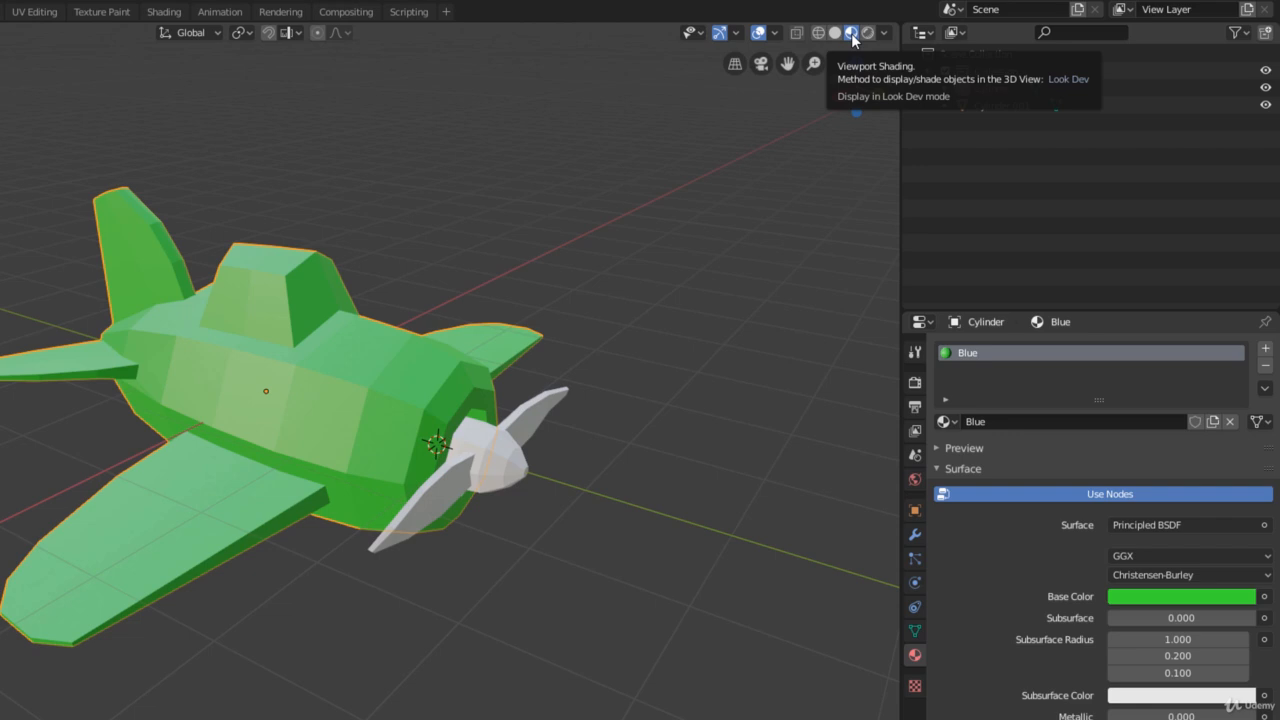
mouse_move(608, 260)
middle_mouse_down()
mouse_move(552, 271)
mouse_move(615, 248)
middle_mouse_up()
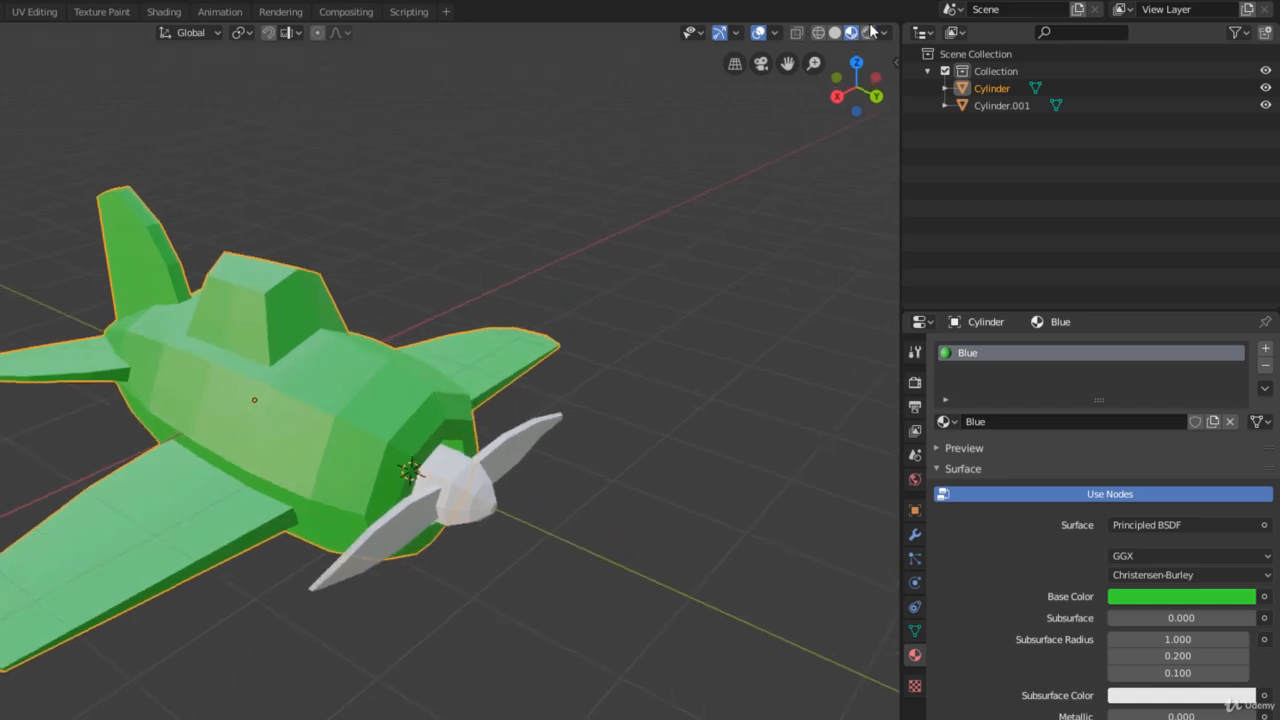
left_click(868, 32)
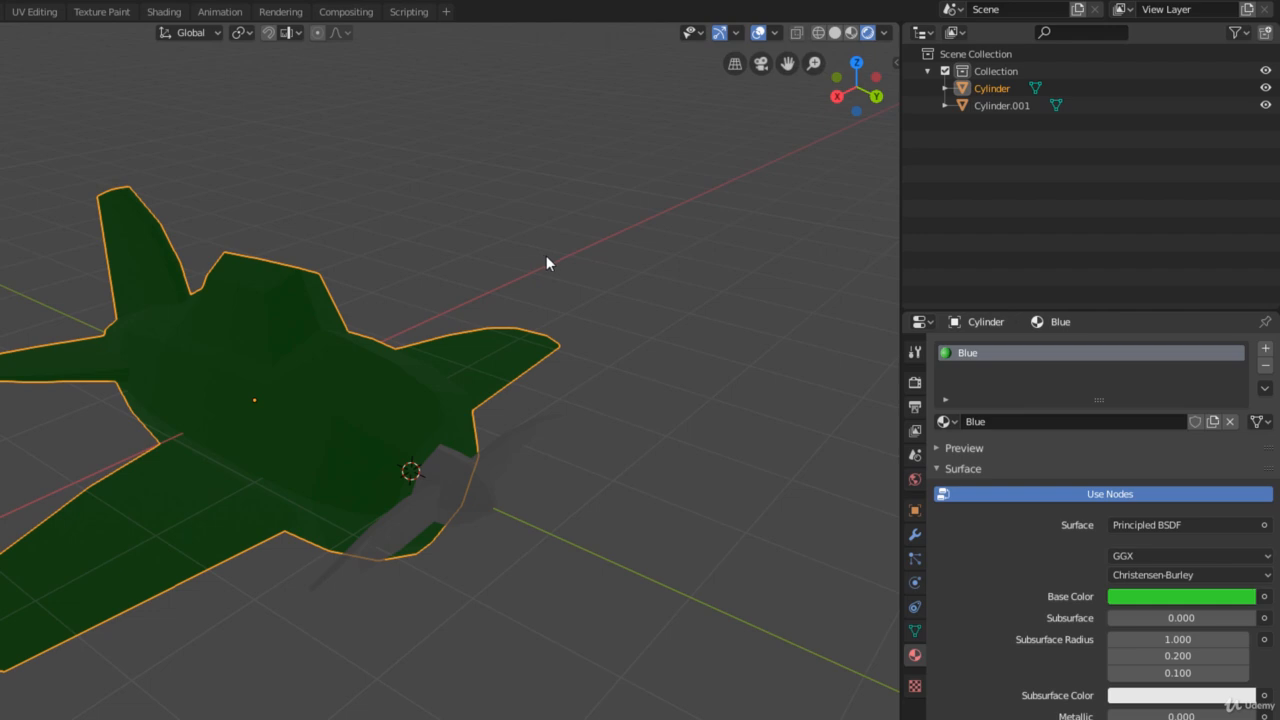
left_click(852, 34)
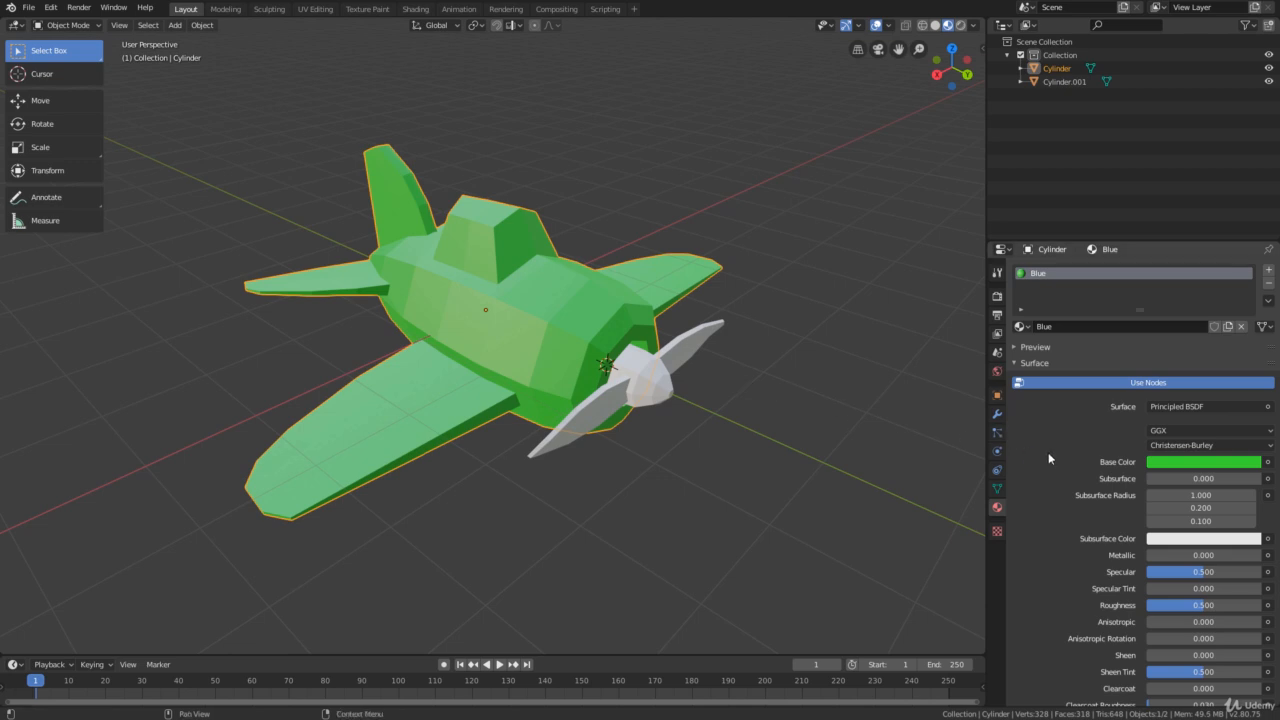
Try yellow as the Blue material's base color and settle on dark blue with hue 0.570, saturation 0.814 and value 0.407
left_click(1185, 462)
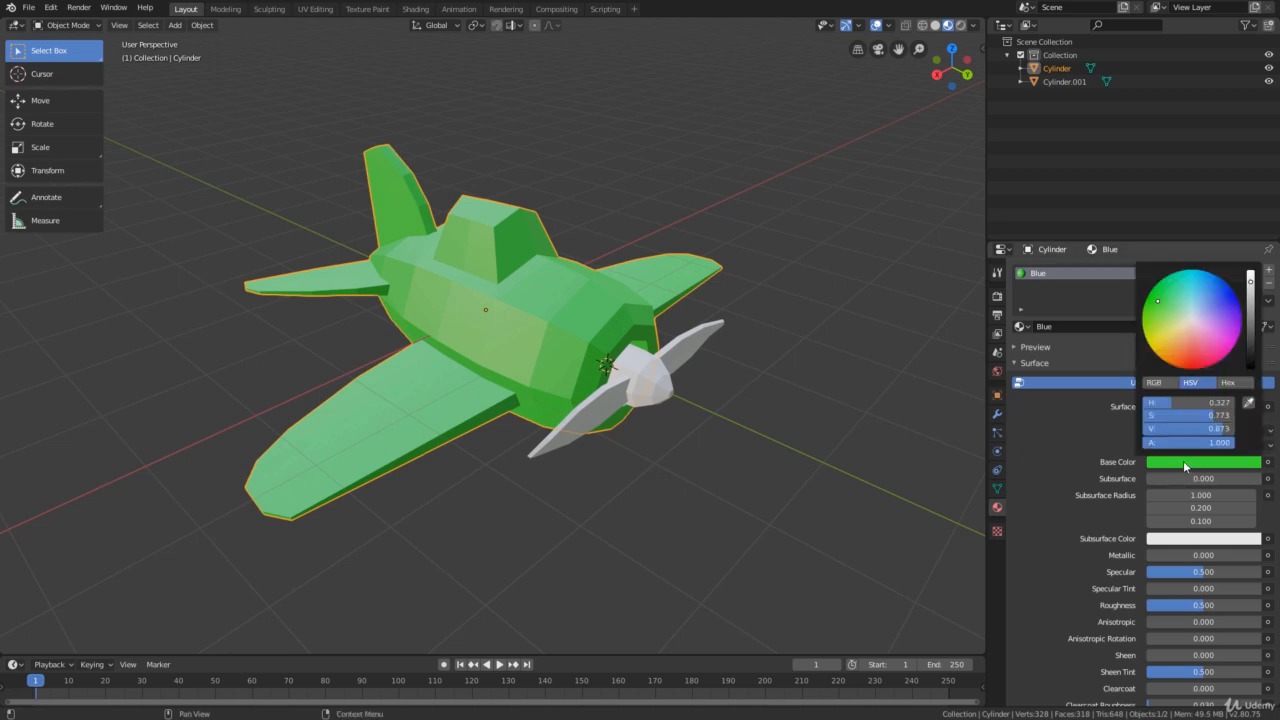
mouse_move(1178, 318)
left_mouse_down()
mouse_move(1177, 342)
mouse_move(1202, 335)
mouse_move(1200, 294)
mouse_move(1152, 310)
mouse_move(1160, 332)
left_mouse_up()
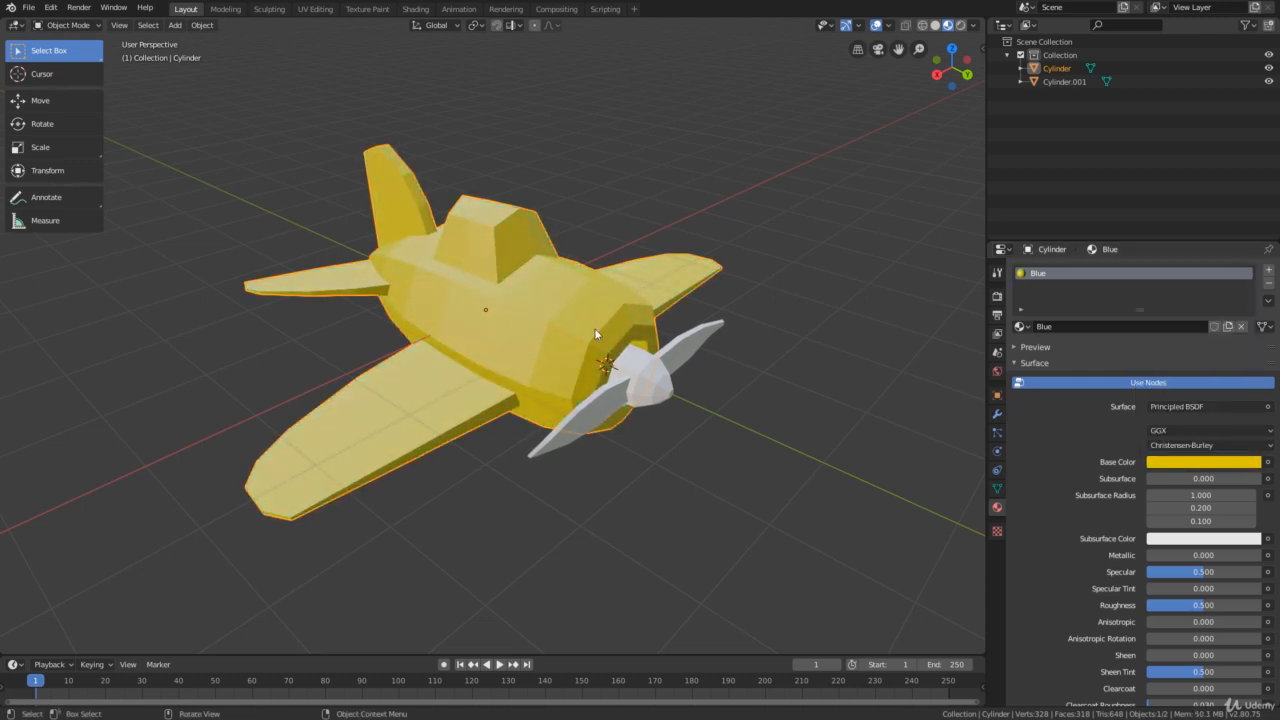
left_click(1215, 463)
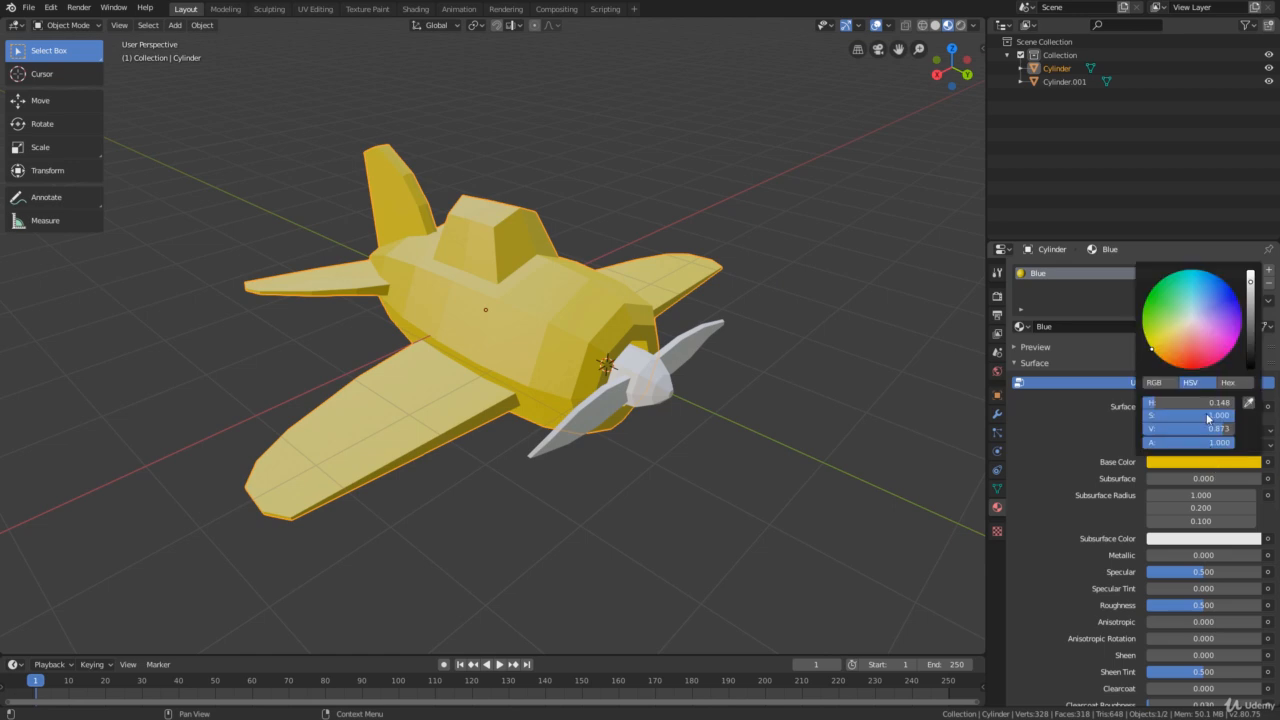
left_click(1201, 300)
mouse_move(1201, 300)
left_mouse_down()
mouse_move(1209, 282)
mouse_move(1250, 305)
mouse_move(1250, 329)
left_mouse_up()
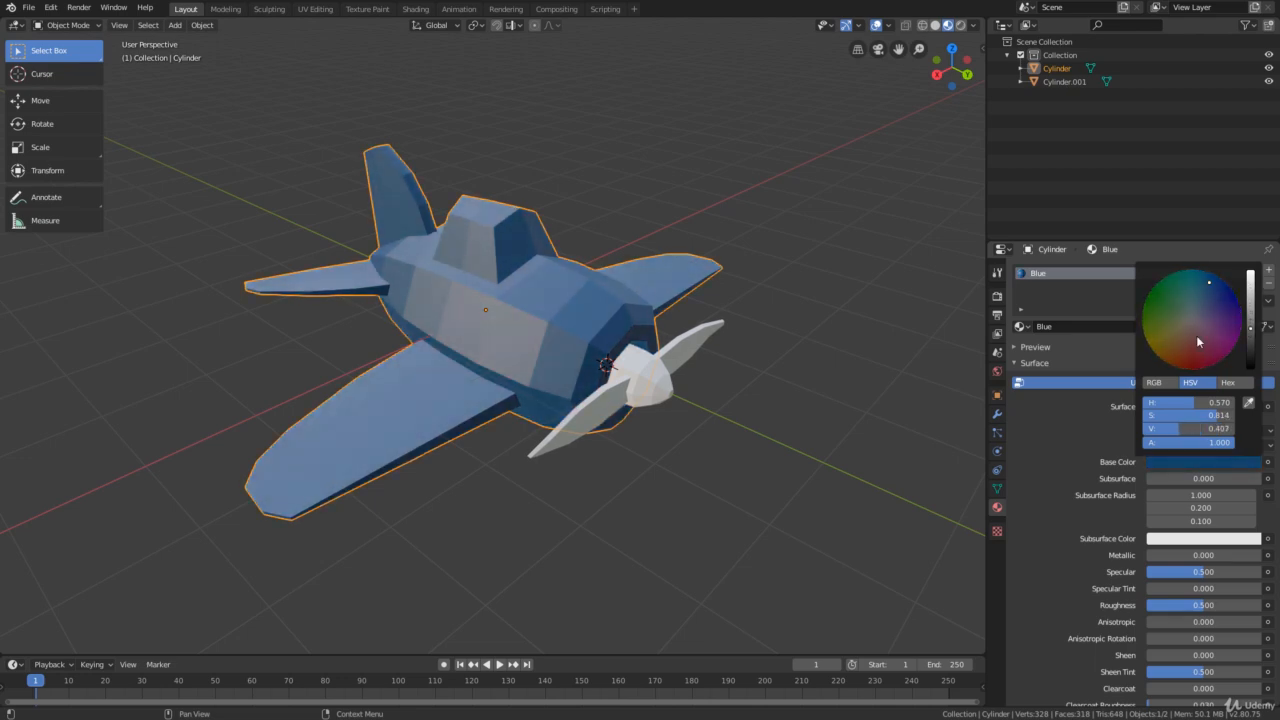
middle_click_drag(606, 378, 538, 378)
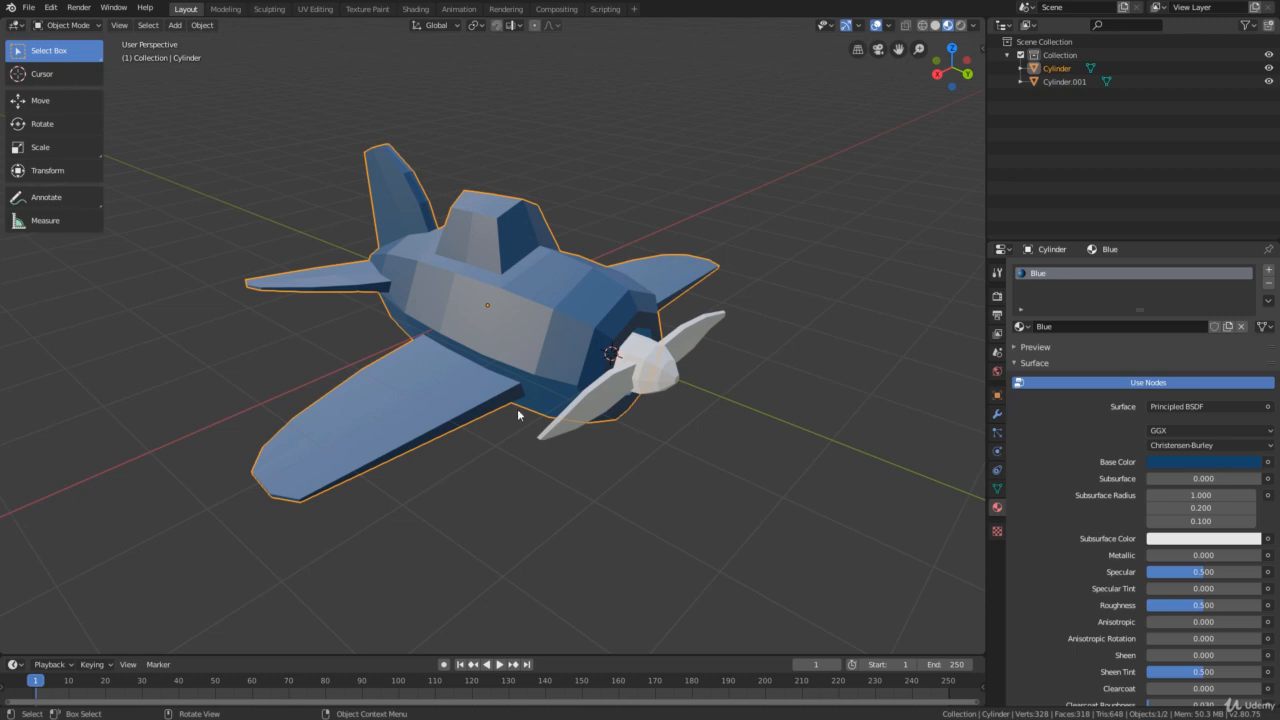
middle_click_drag(563, 423, 579, 391)
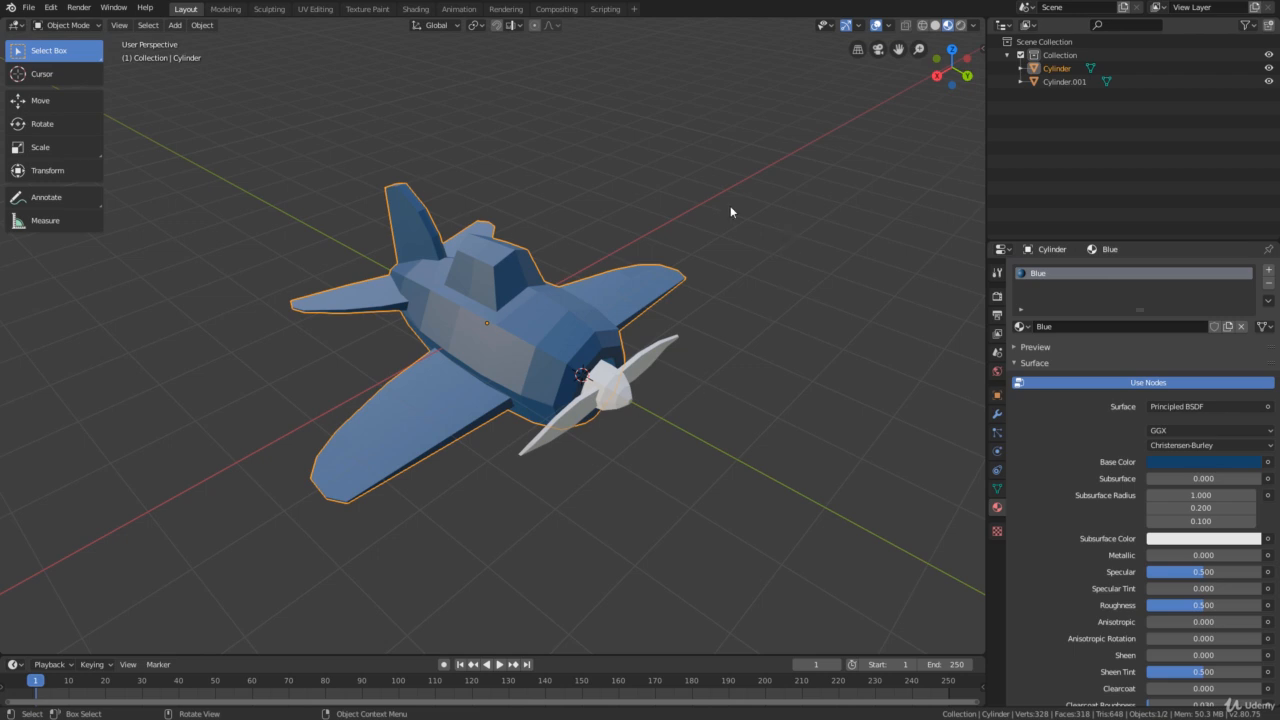
Enlarge the material slot list and add a second material slot to the airplane body
scroll(524, 340, "up", 1)
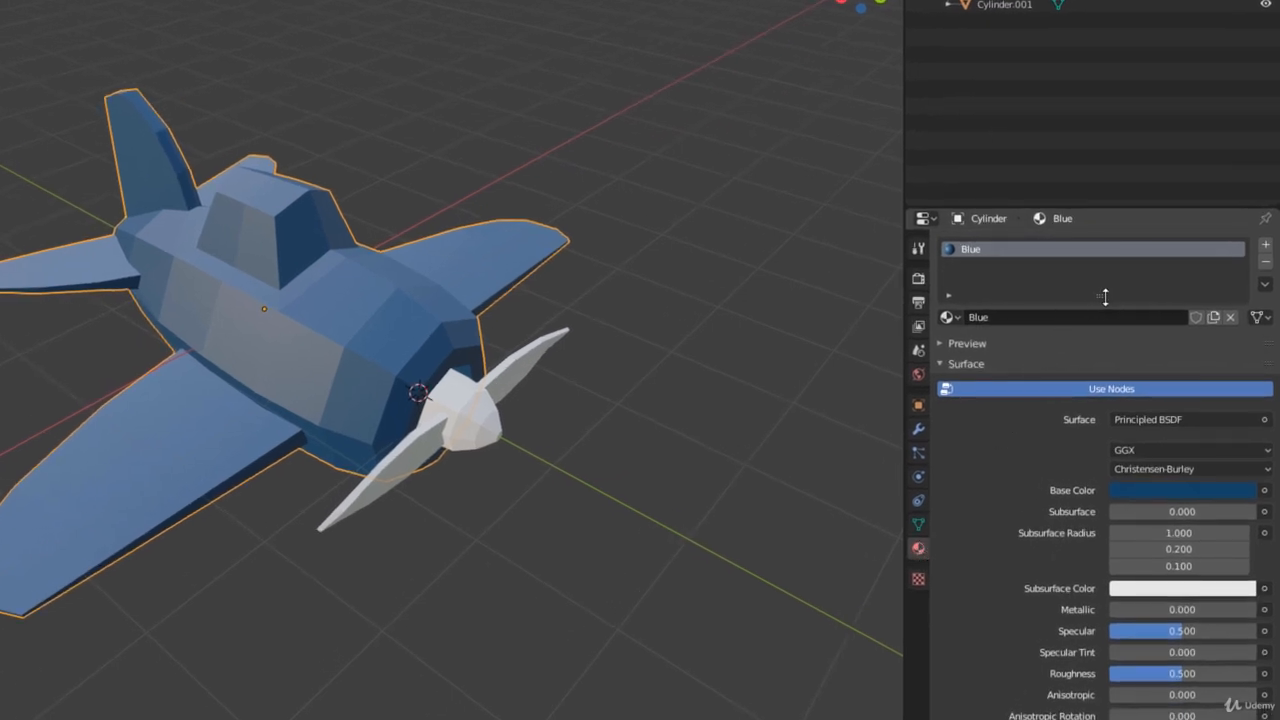
left_click_drag(1105, 296, 1103, 330)
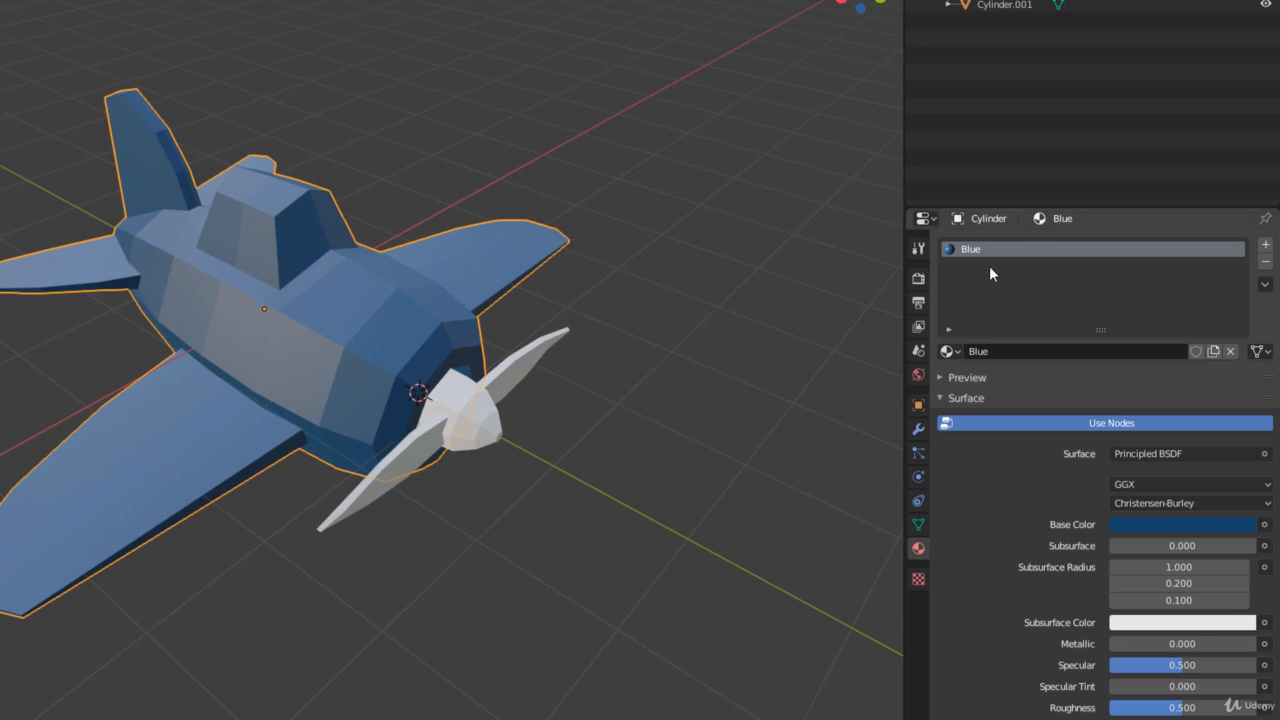
left_click(1266, 245)
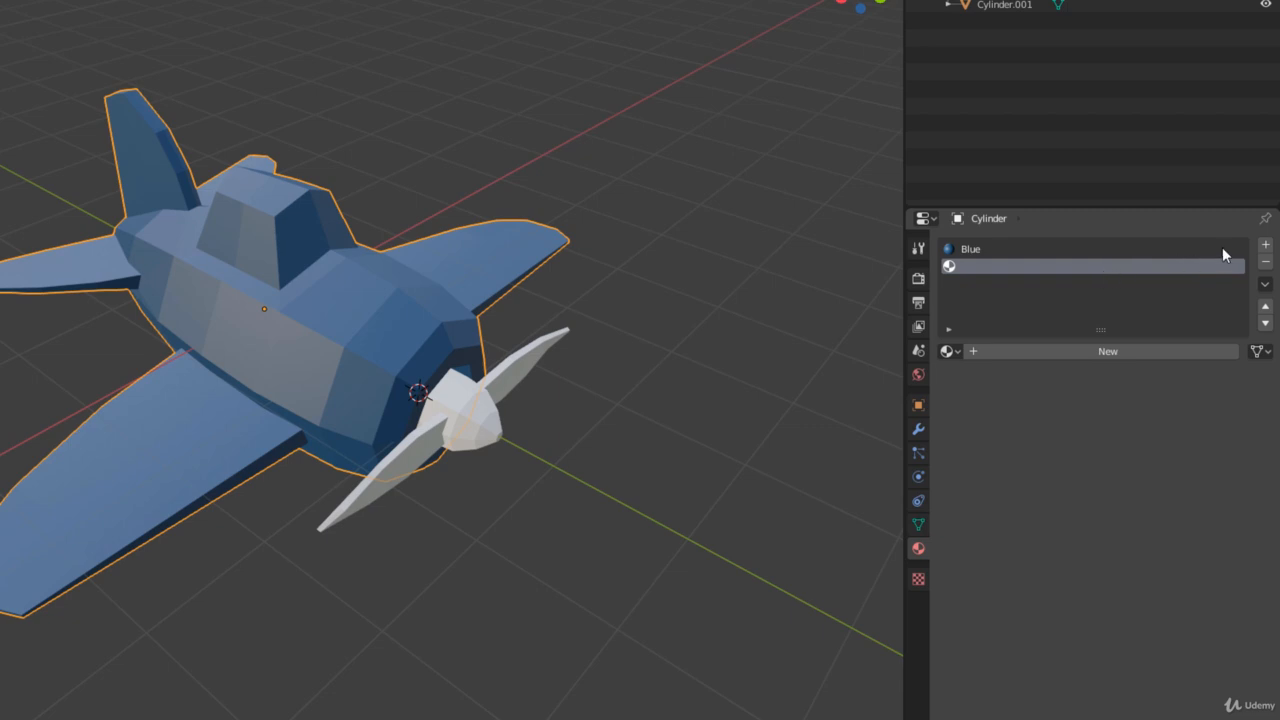
left_click(972, 250)
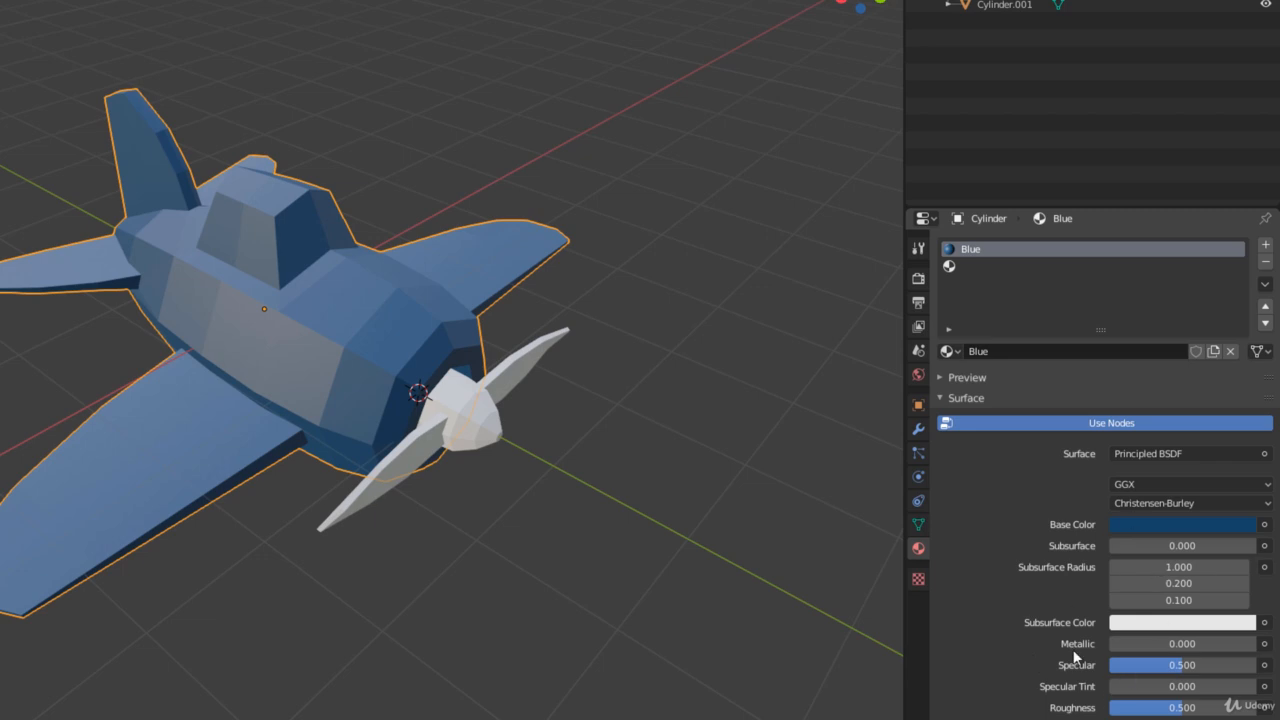
Create a material named Yellow in the empty second slot and set its base color to a golden yellow
left_click(965, 267)
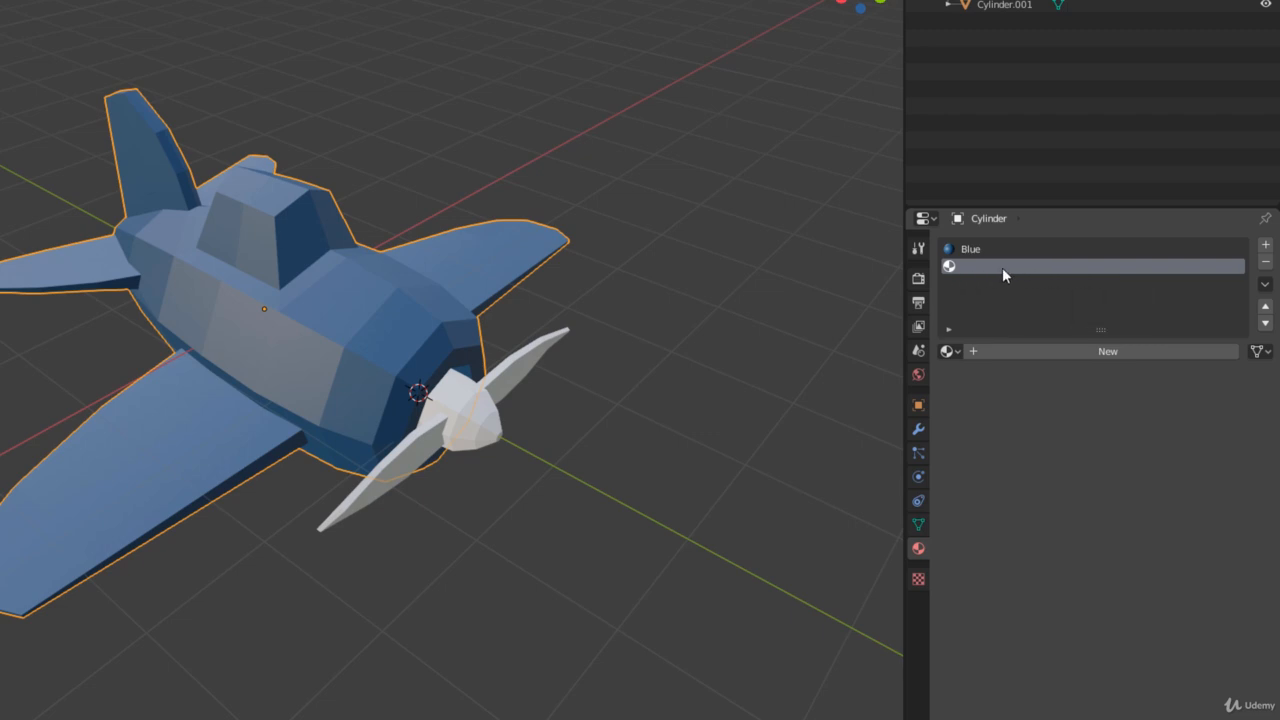
left_click(1074, 351)
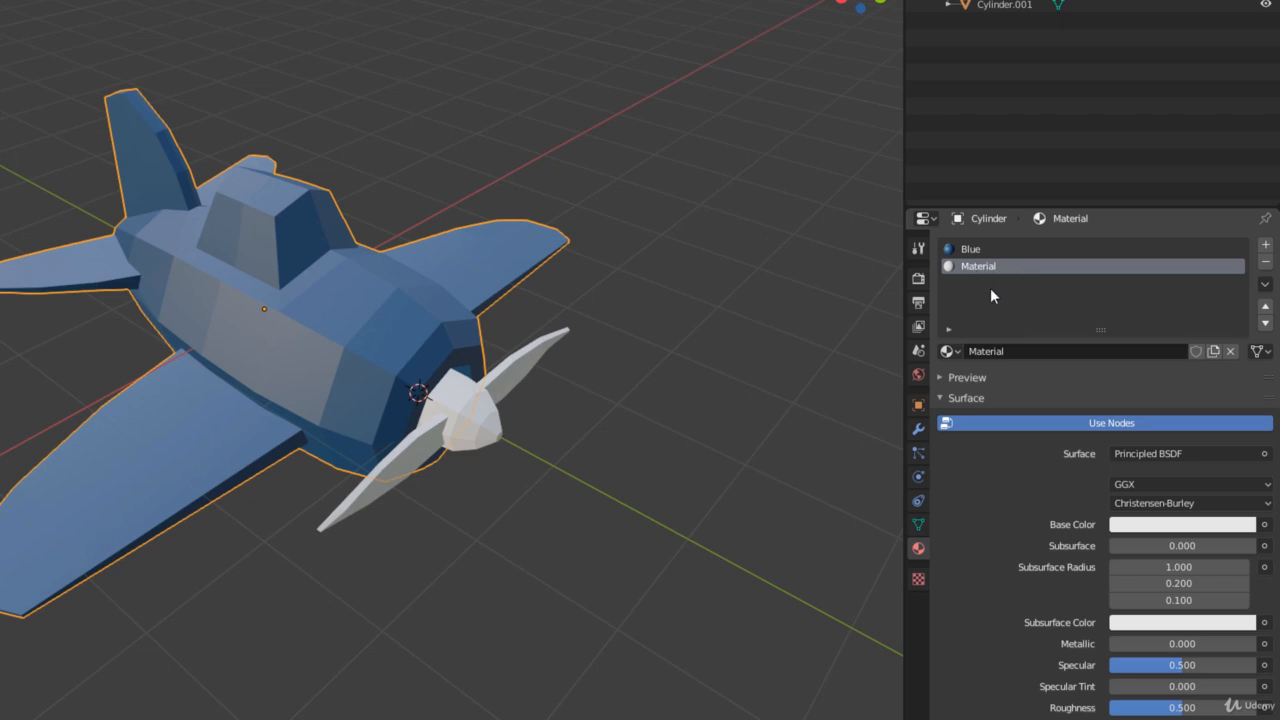
left_click(1010, 351)
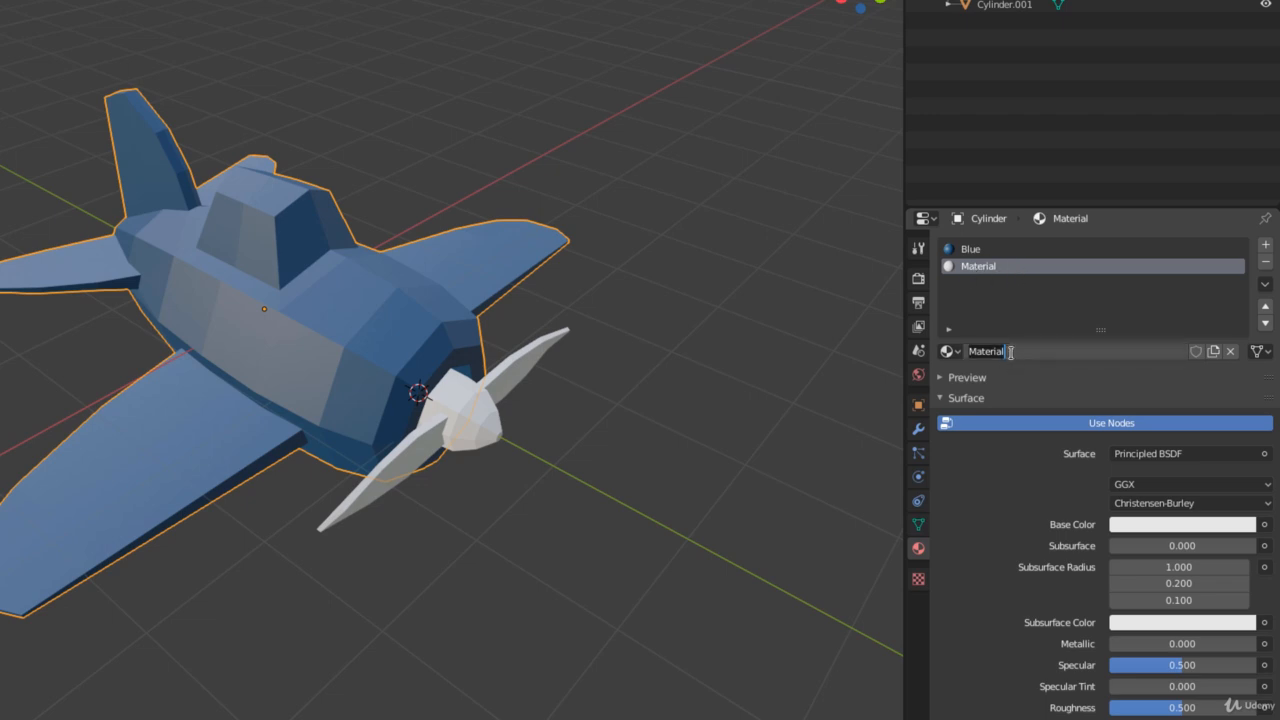
type("Yellow")
key("Return")
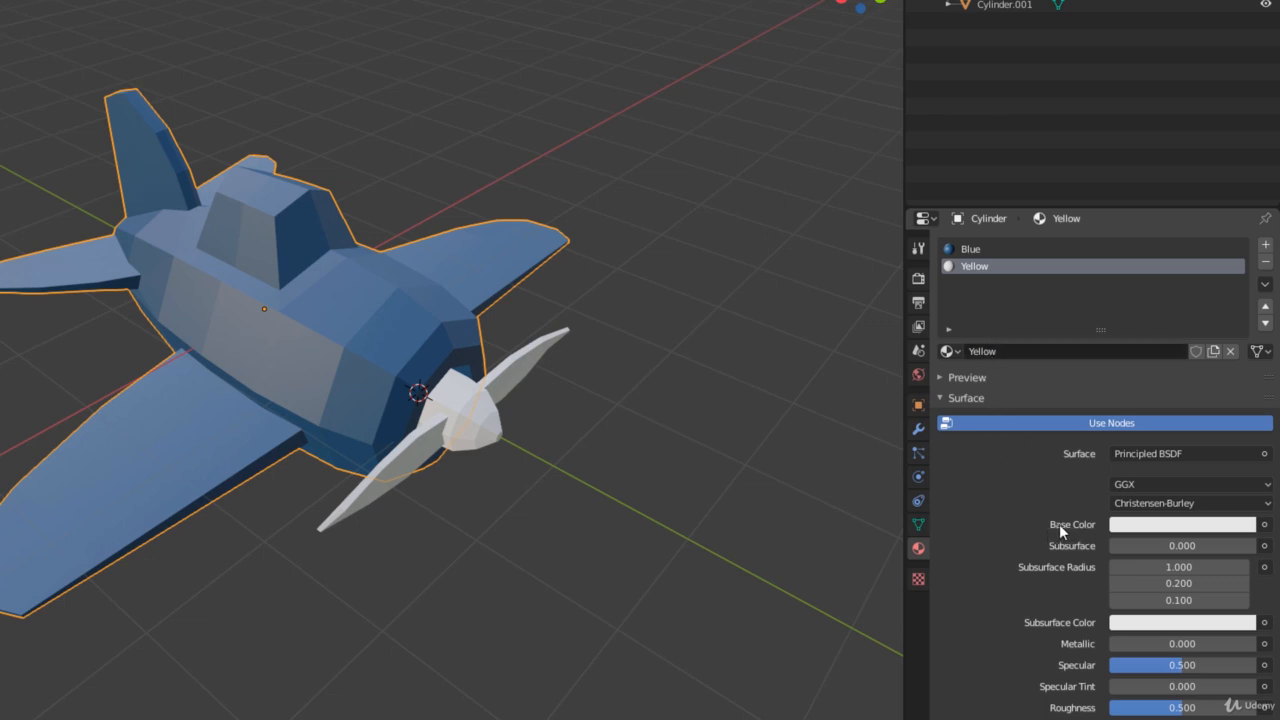
left_click(1148, 531)
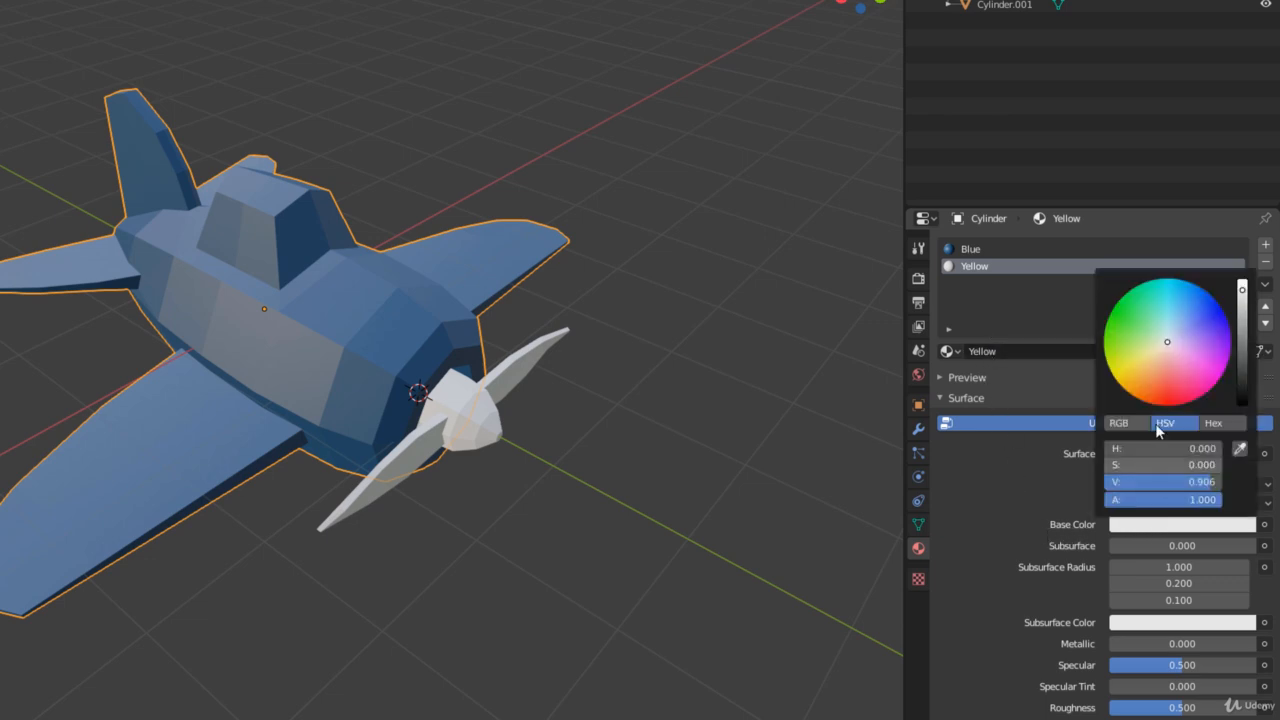
left_click_drag(1162, 351, 1130, 379)
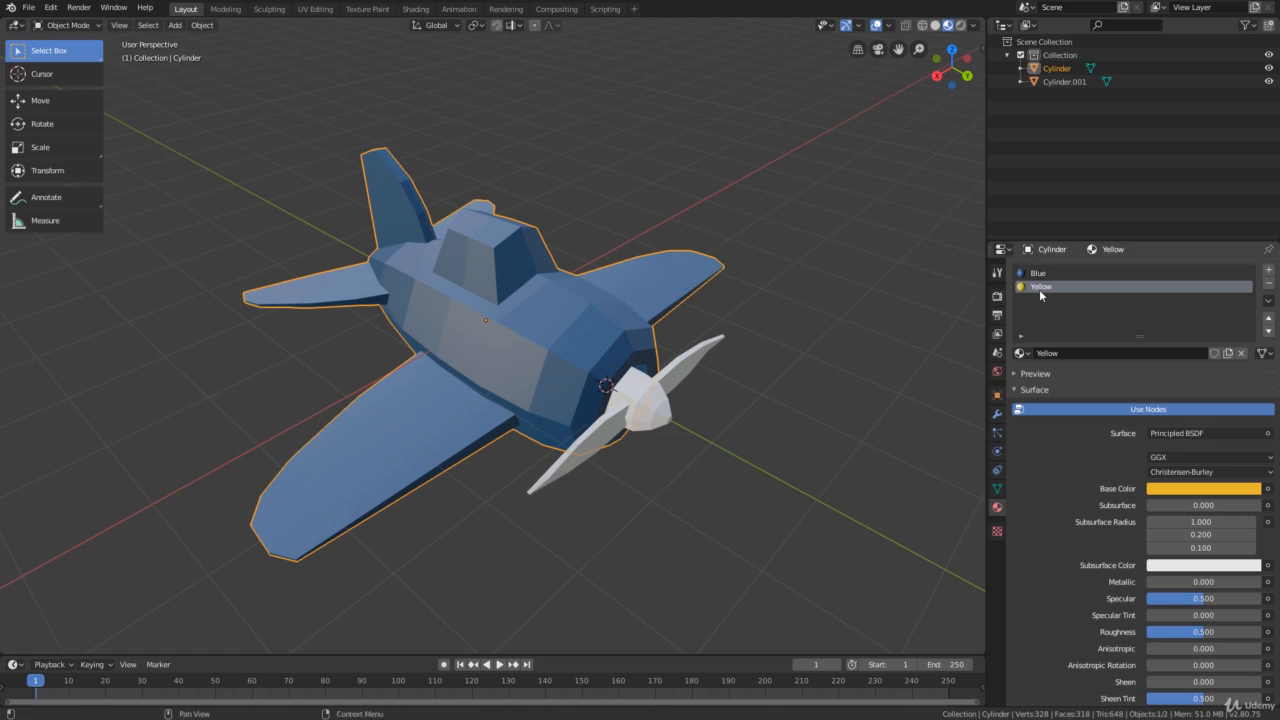
Put the airplane body into Edit Mode, activate the Select Box tool and turn on X-ray
middle_click_drag(665, 345, 709, 329)
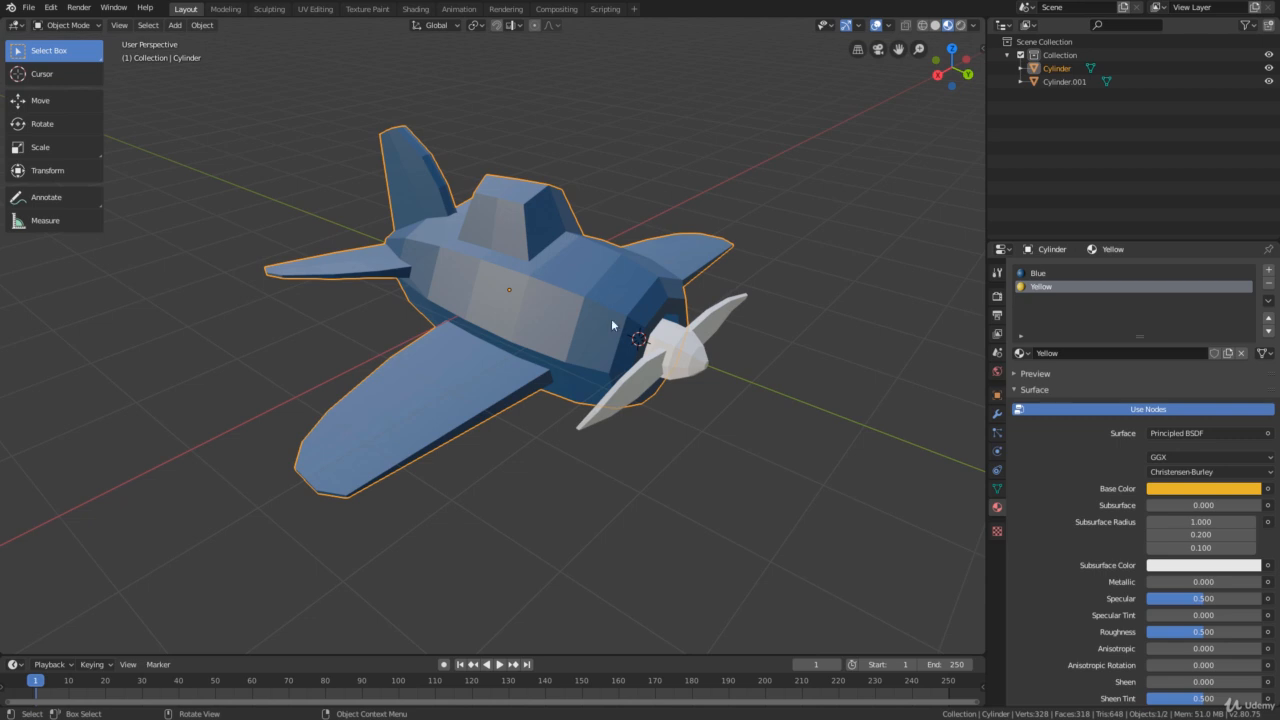
left_click(65, 25)
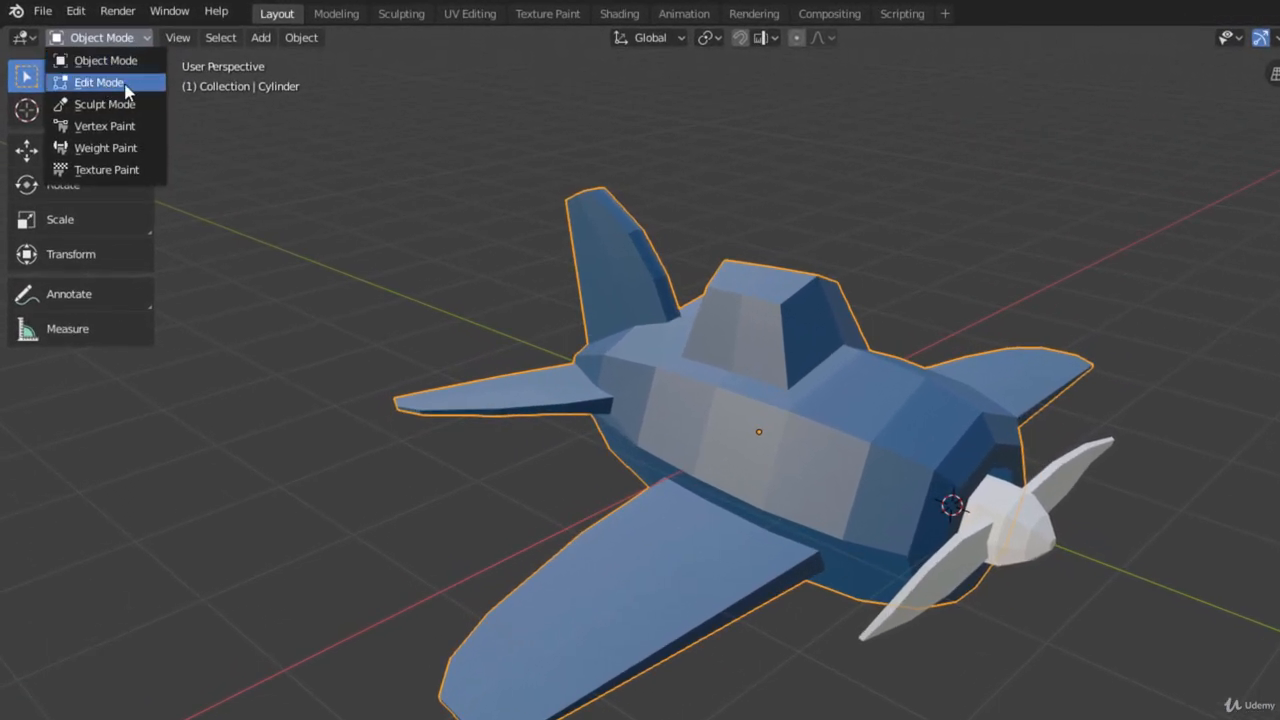
left_click(128, 86)
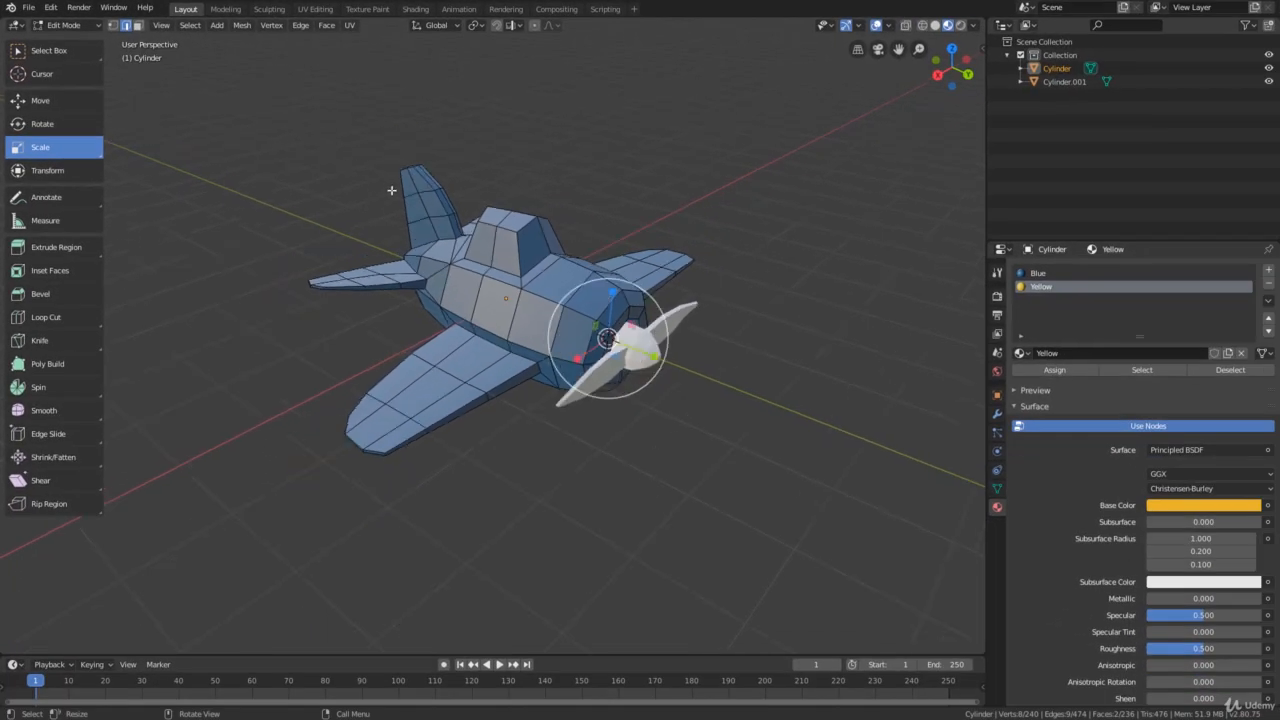
middle_click_drag(392, 191, 316, 377)
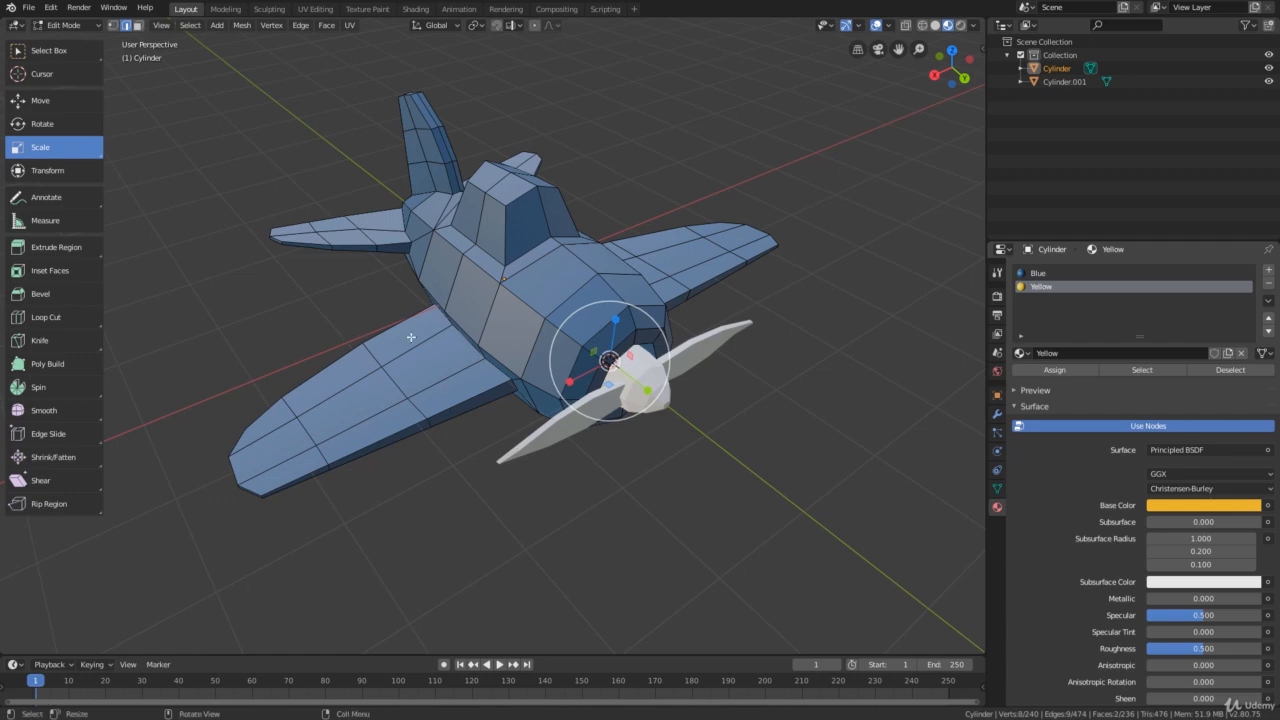
middle_click_drag(412, 338, 430, 346)
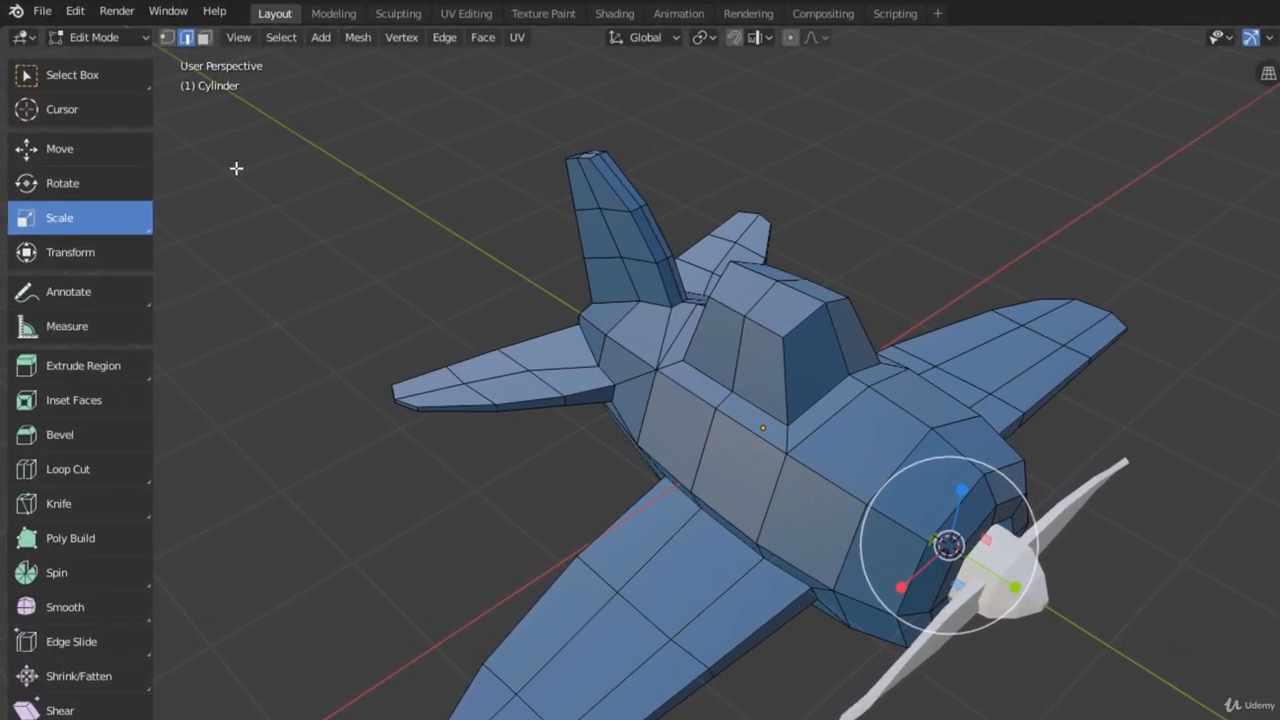
left_click(74, 78)
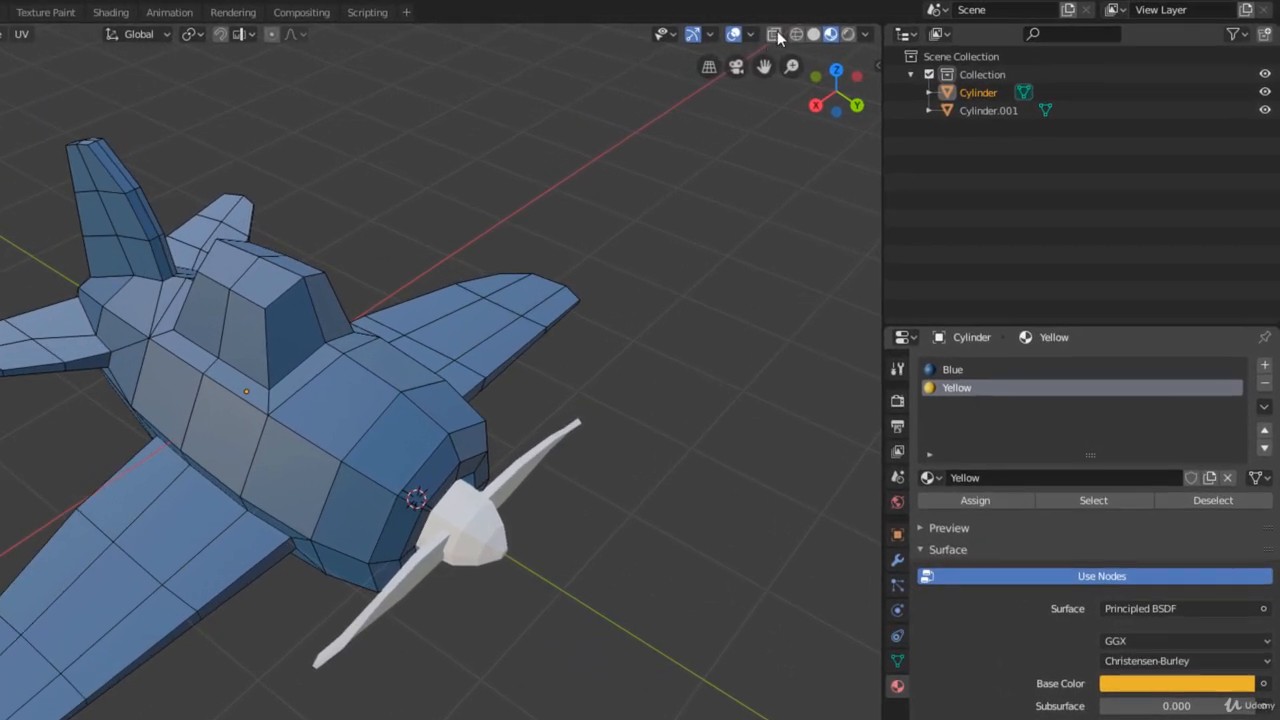
left_click(905, 25)
left_click(775, 34)
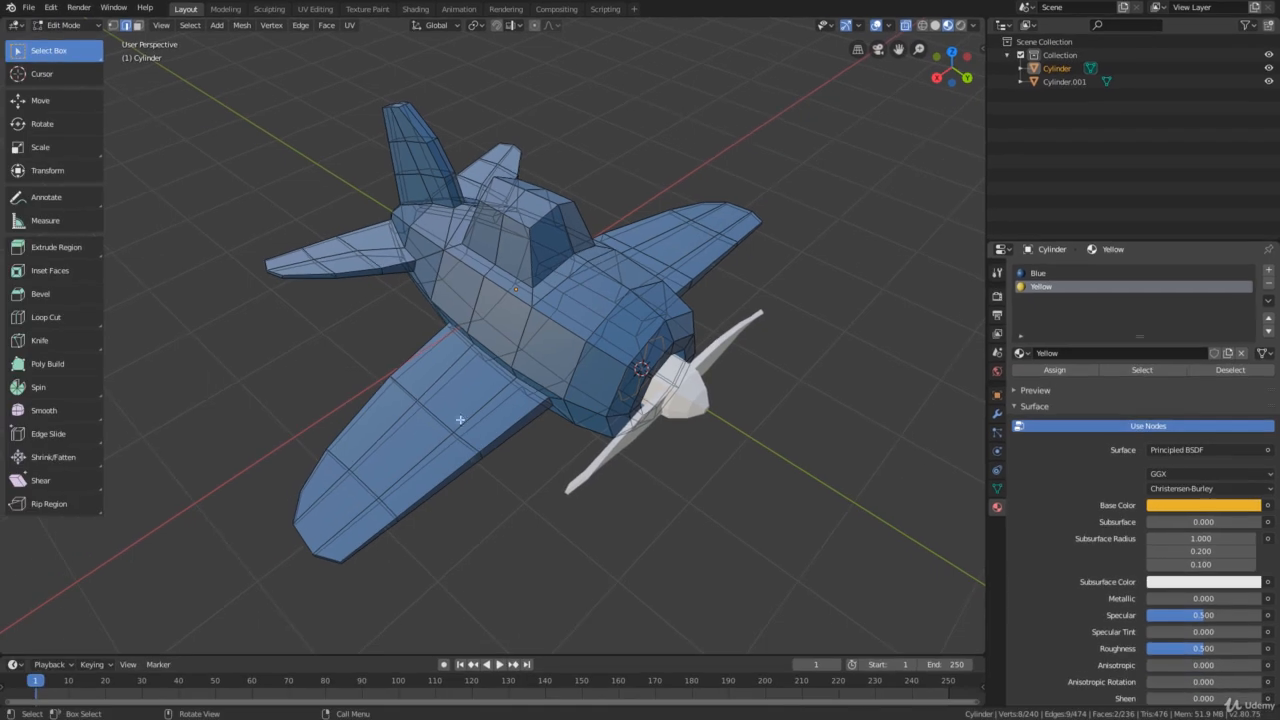
Switch to face select mode and box-select the outer tip faces of both main wings
left_click_drag(227, 432, 414, 591)
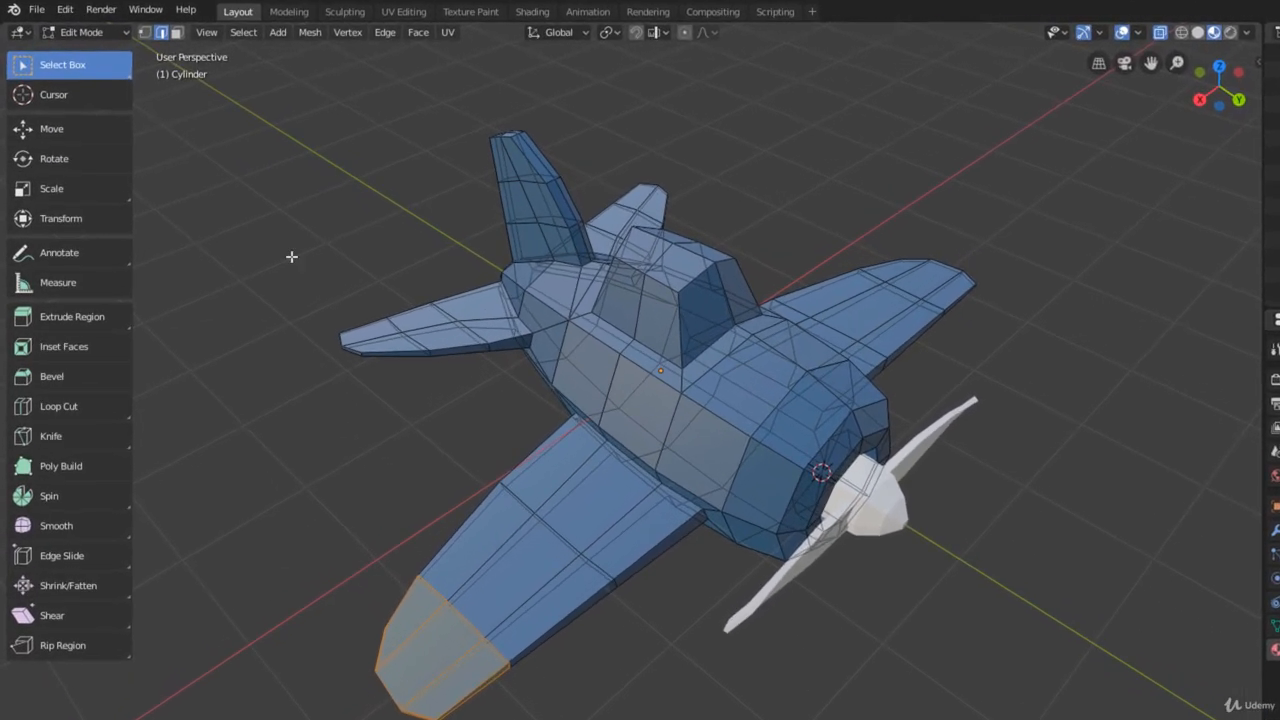
left_click(191, 35)
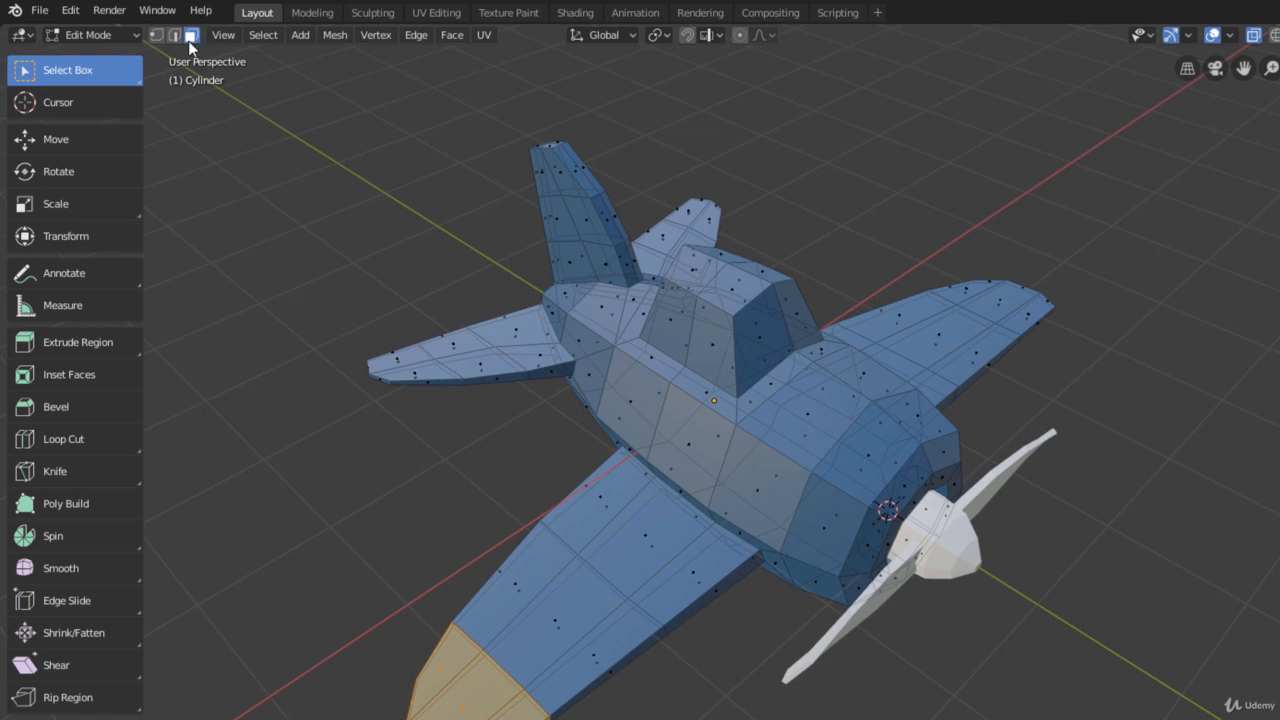
left_click_drag(327, 593, 517, 719)
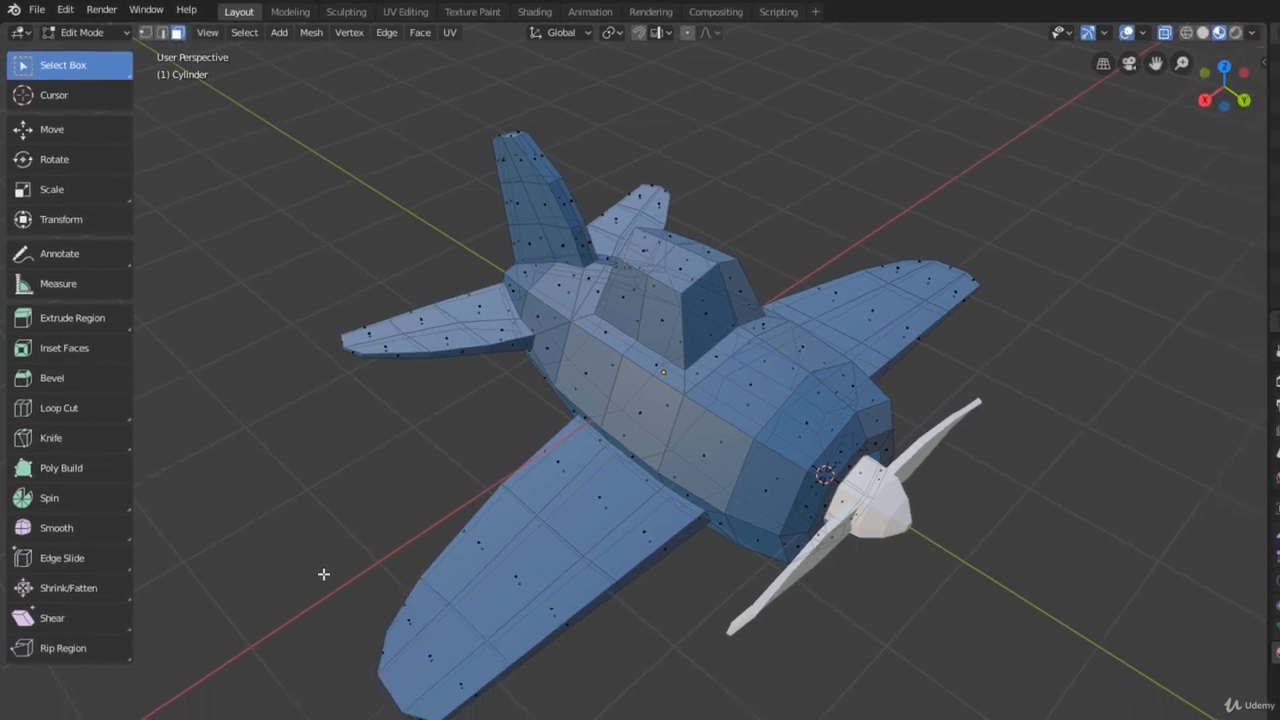
mouse_move(375, 567)
left_mouse_down()
mouse_move(403, 583)
mouse_move(392, 585)
left_mouse_up()
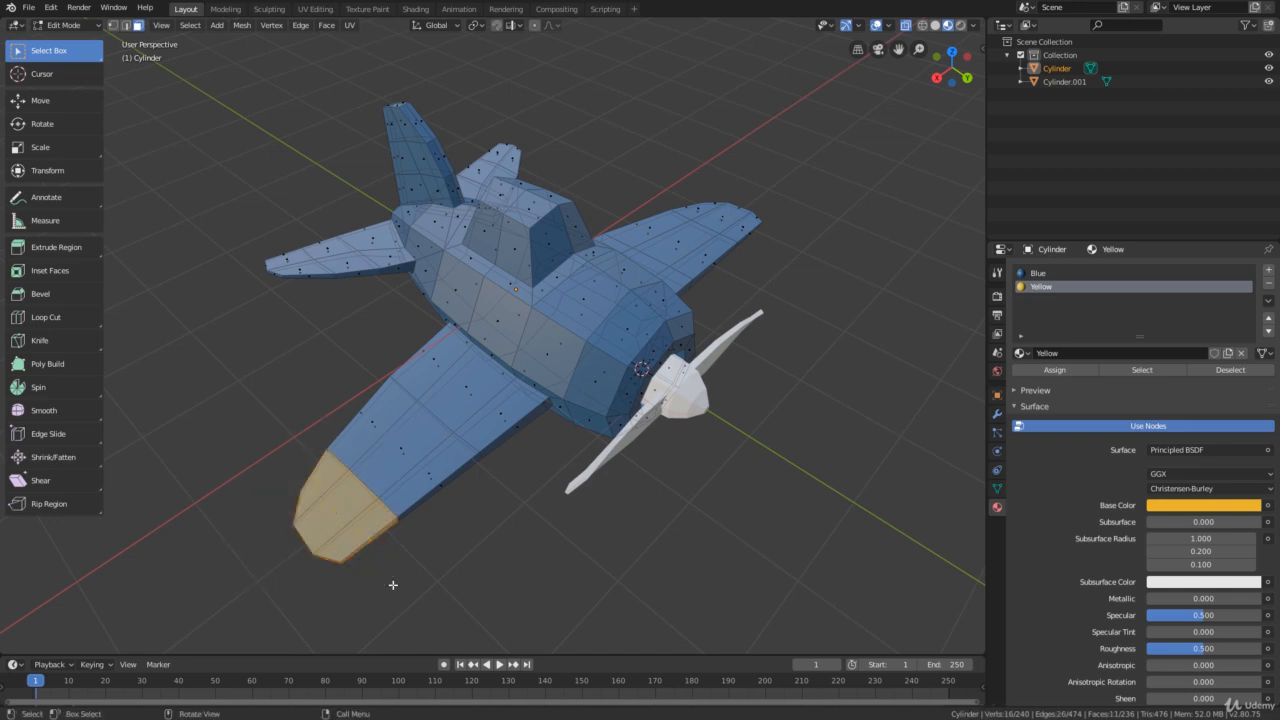
middle_click_drag(544, 483, 592, 451)
scroll(592, 451, "up", 3)
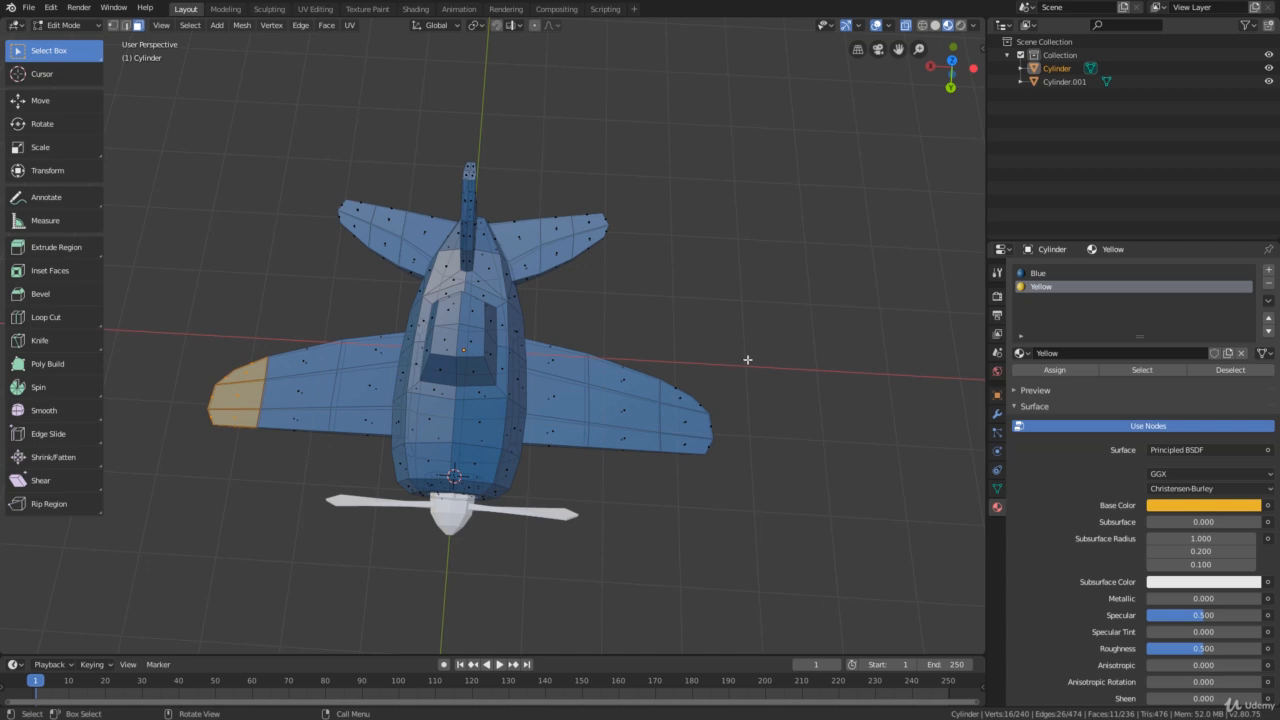
left_click_drag(735, 356, 656, 518, "shift")
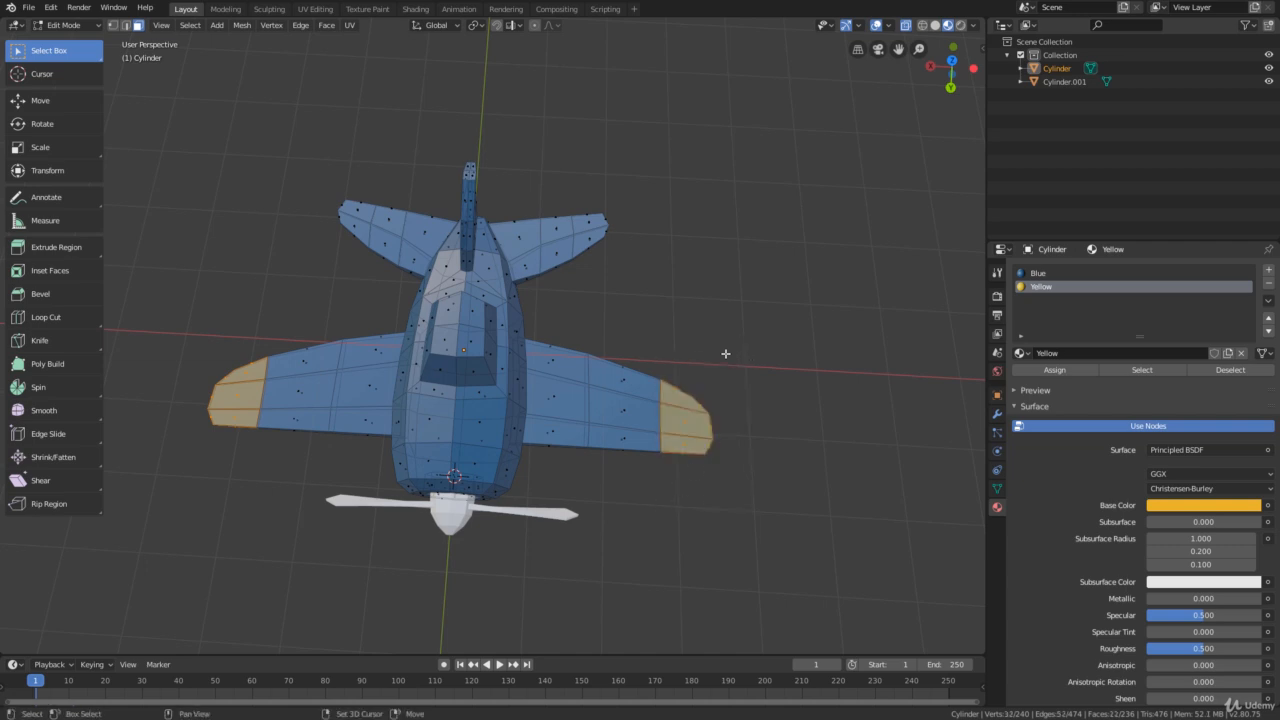
Add the tip faces of both horizontal tail wings and the vertical tail fin to the selection
middle_click_drag(691, 461, 629, 277)
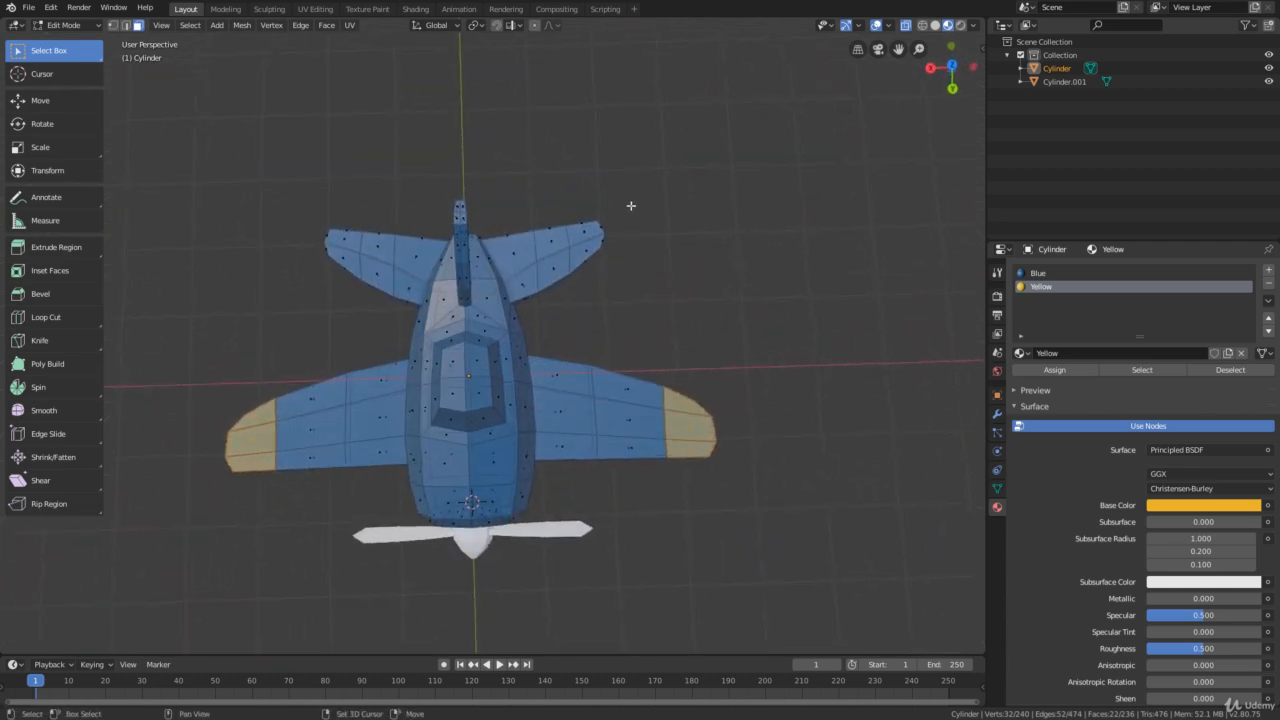
left_click_drag(638, 200, 572, 310)
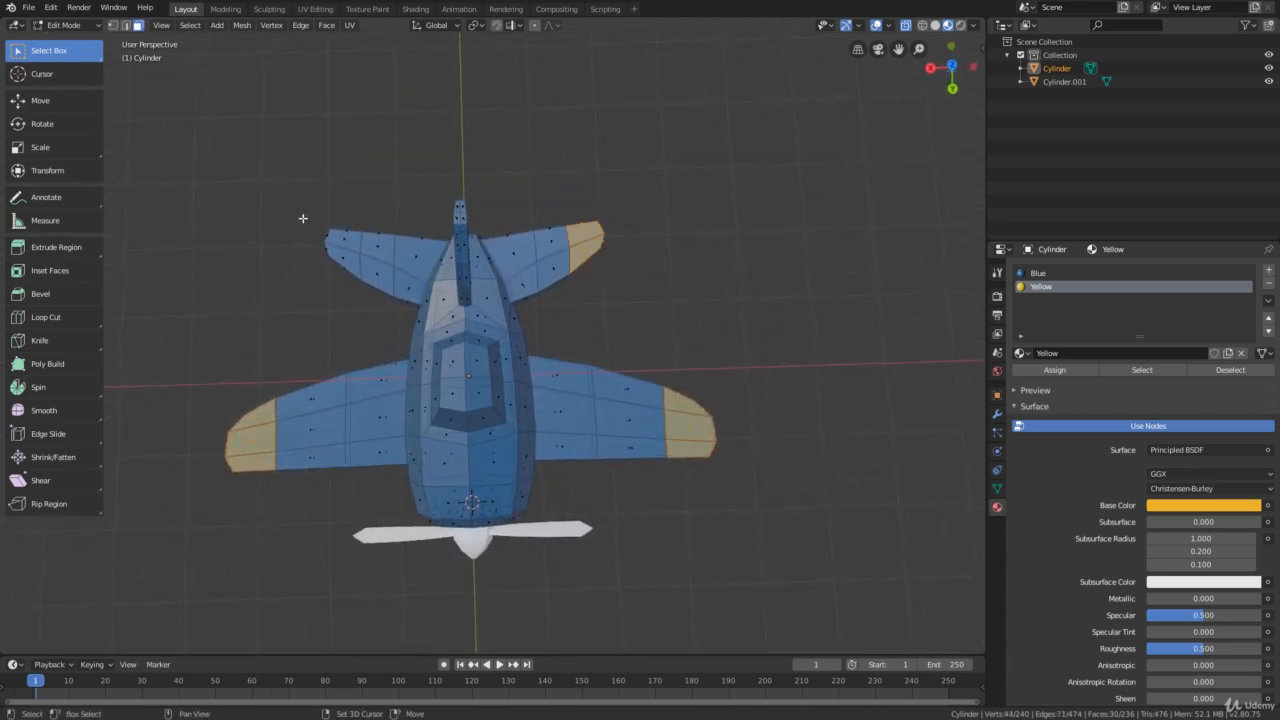
left_click_drag(303, 218, 374, 302, "shift")
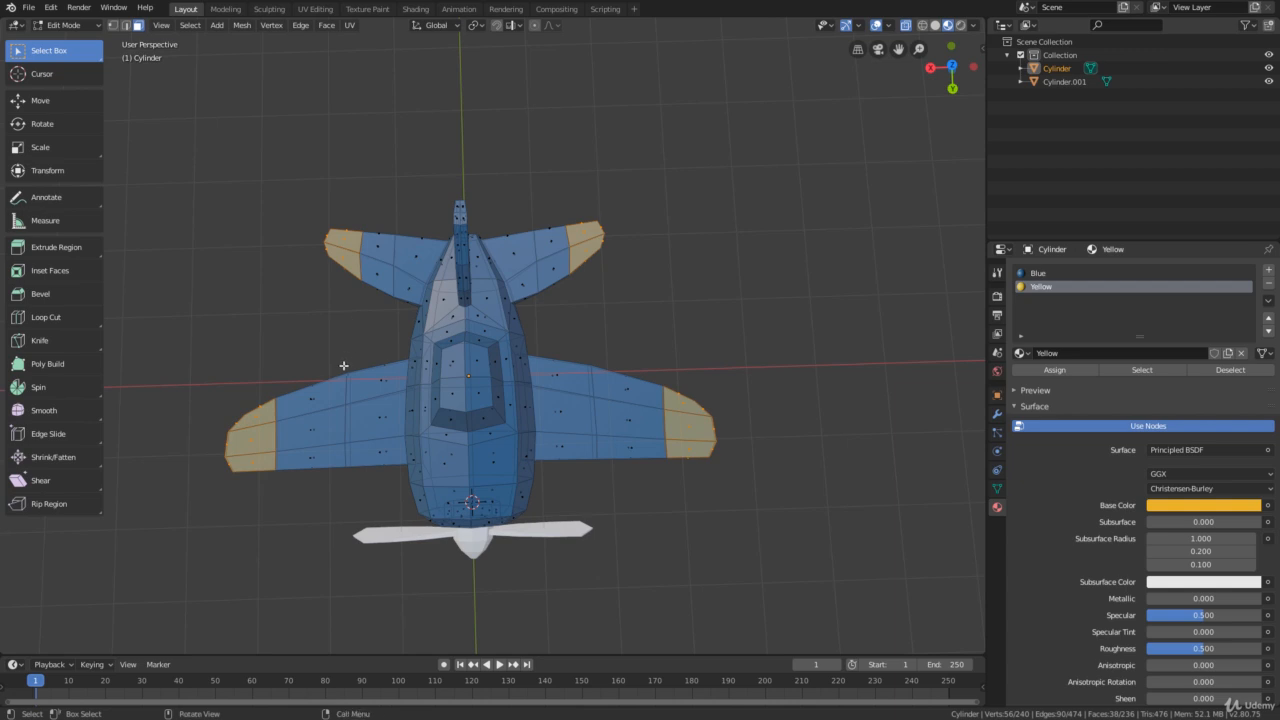
middle_click_drag(343, 366, 496, 270)
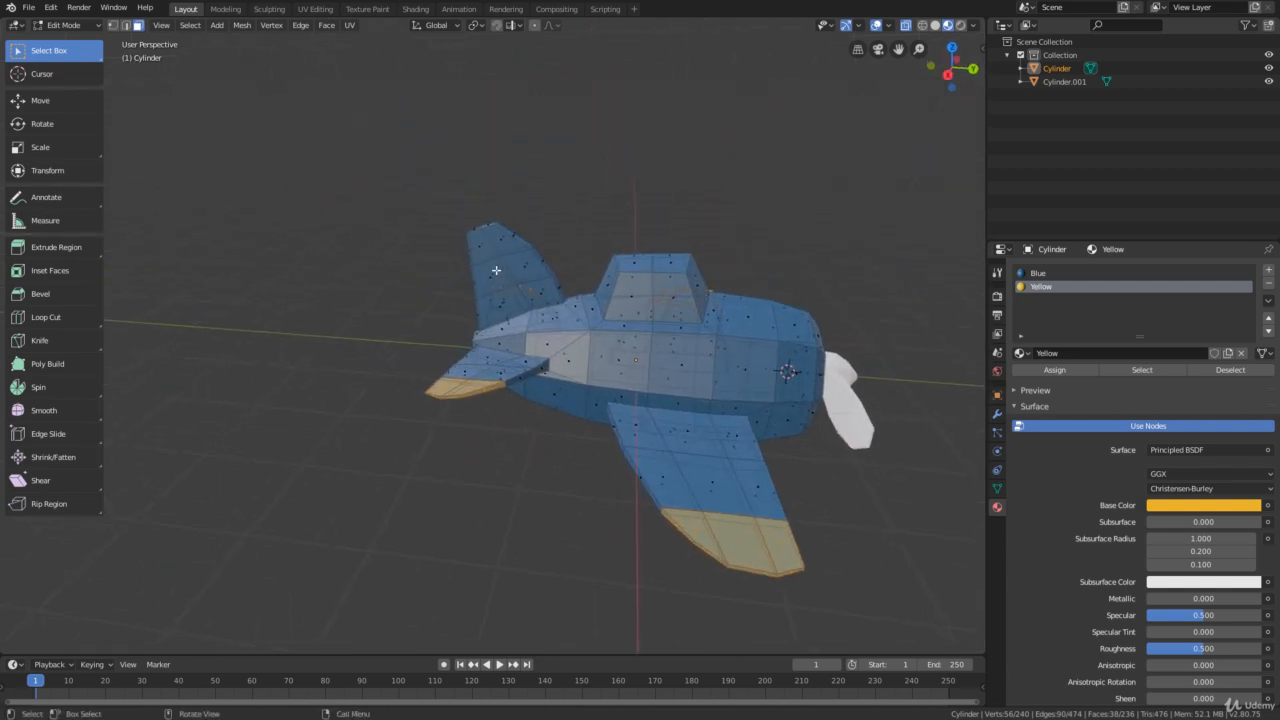
scroll(488, 240, "up", 4)
left_click_drag(563, 115, 426, 199, "shift")
middle_click_drag(480, 265, 416, 305)
Assign the Yellow material to the selected wing and tail tips and check them from several angles
scroll(418, 305, "down", 2)
scroll(606, 359, "down", 2)
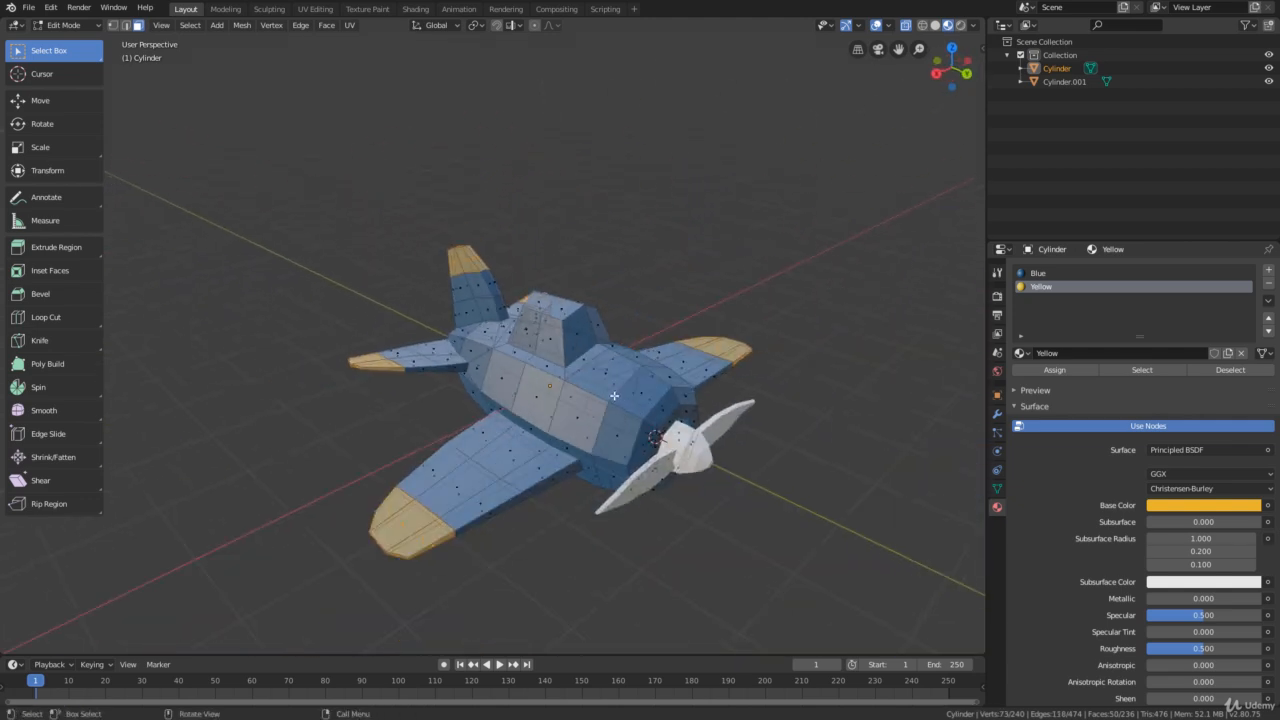
middle_click_drag(585, 275, 627, 316)
scroll(627, 316, "up", 2)
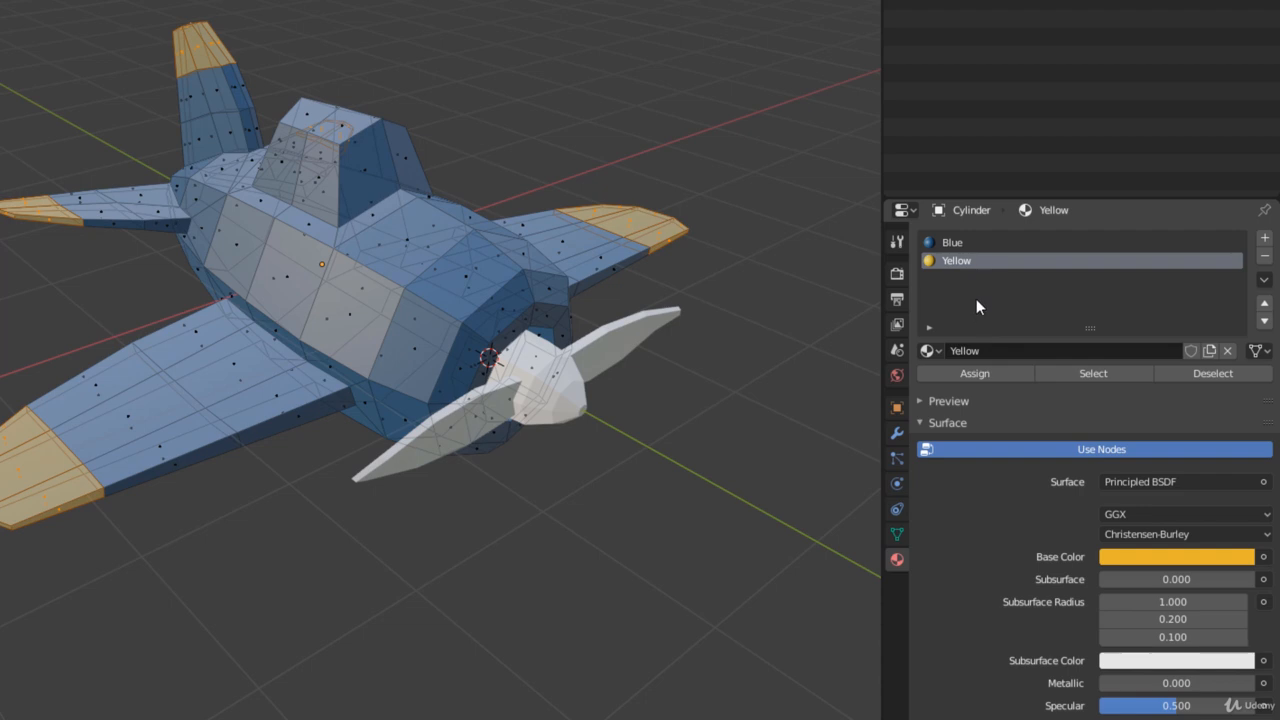
left_click(975, 374)
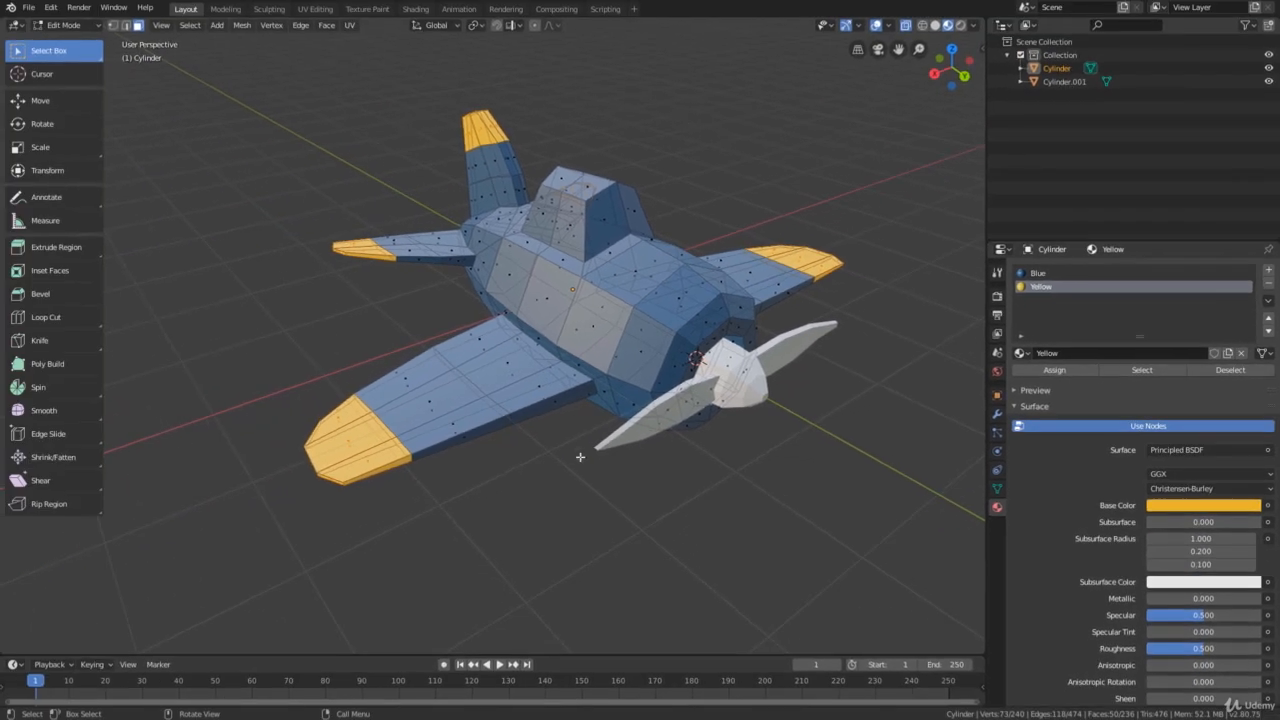
middle_click_drag(606, 385, 624, 393)
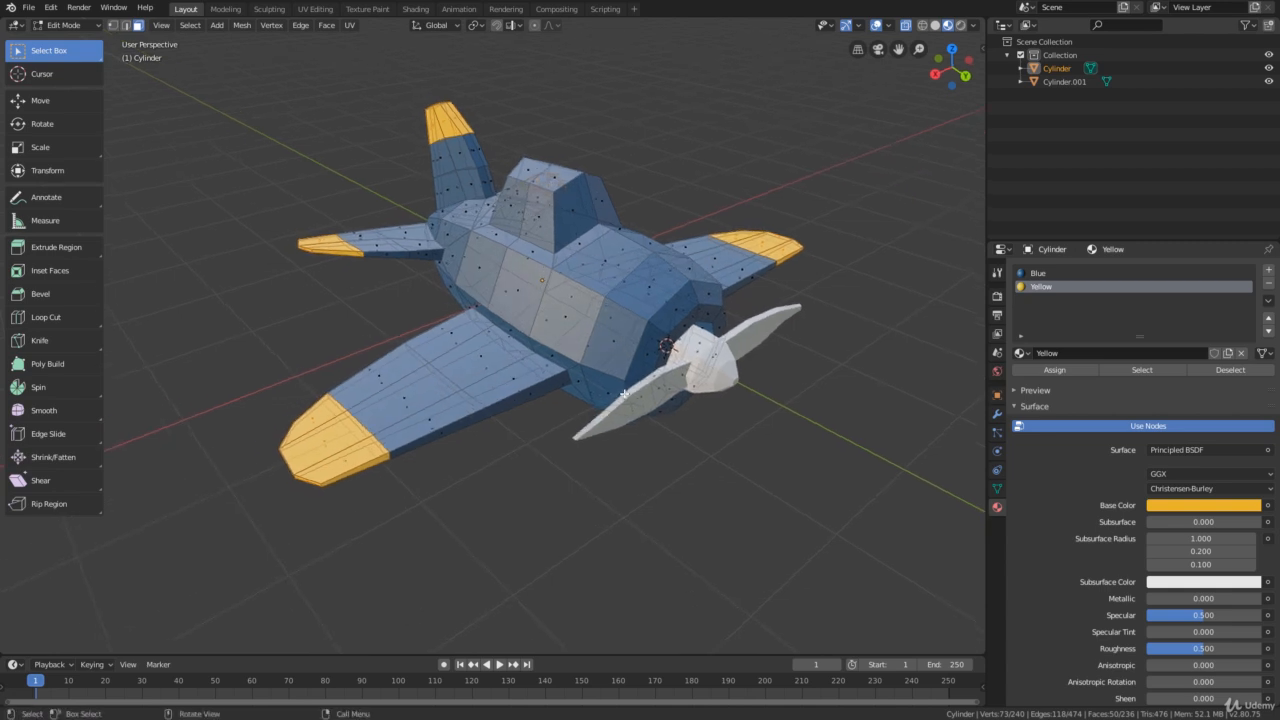
middle_click_drag(640, 386, 694, 407)
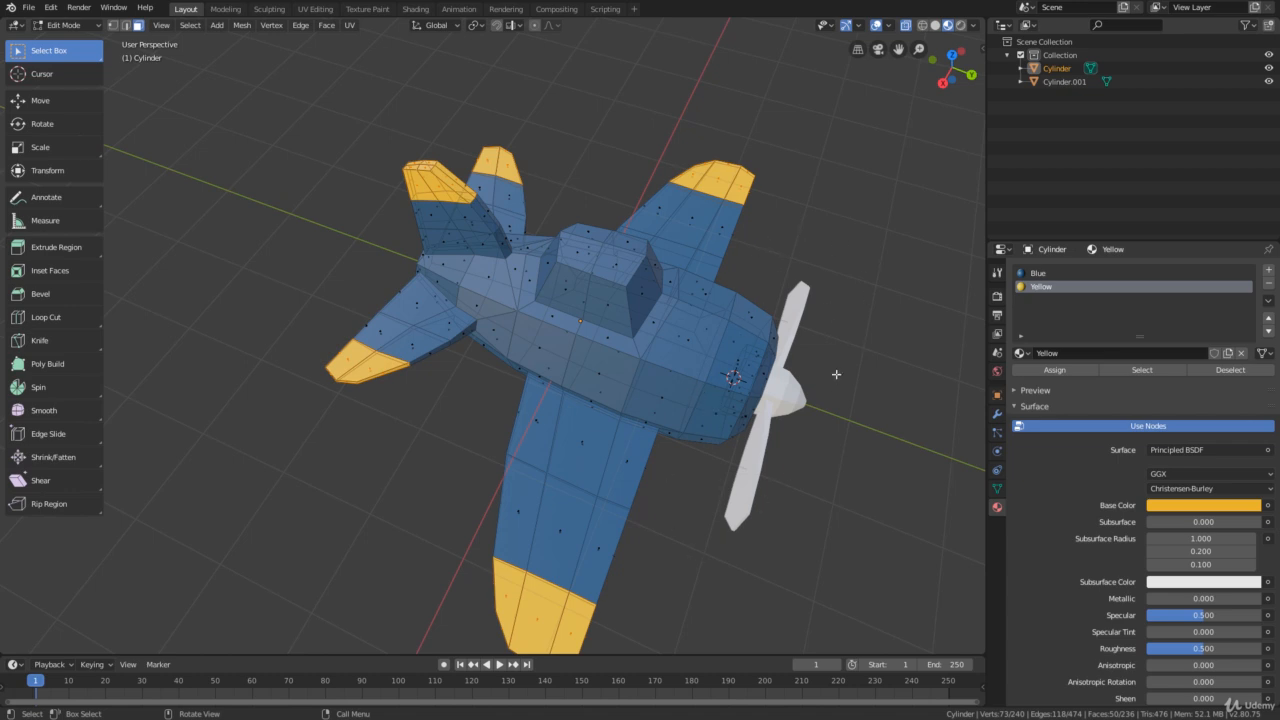
middle_click_drag(755, 472, 739, 412)
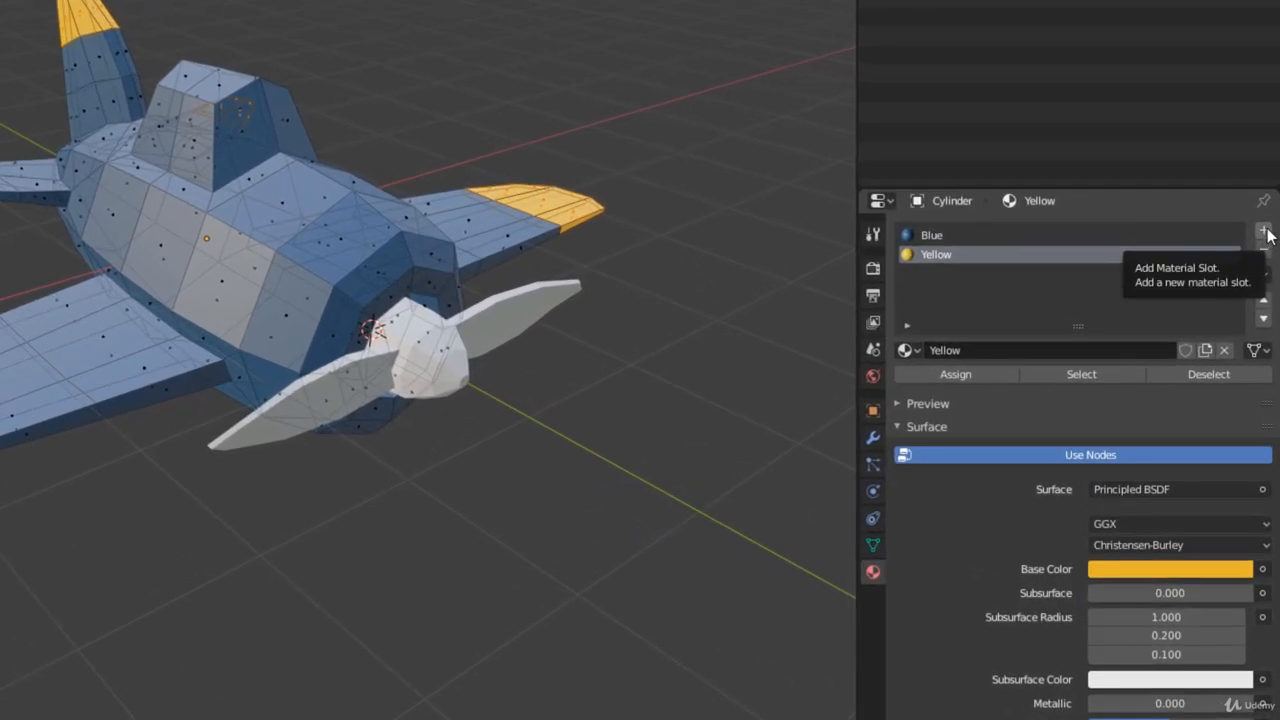
Add a third material slot to the airplane body and create a material named Red in it
left_click(1264, 232)
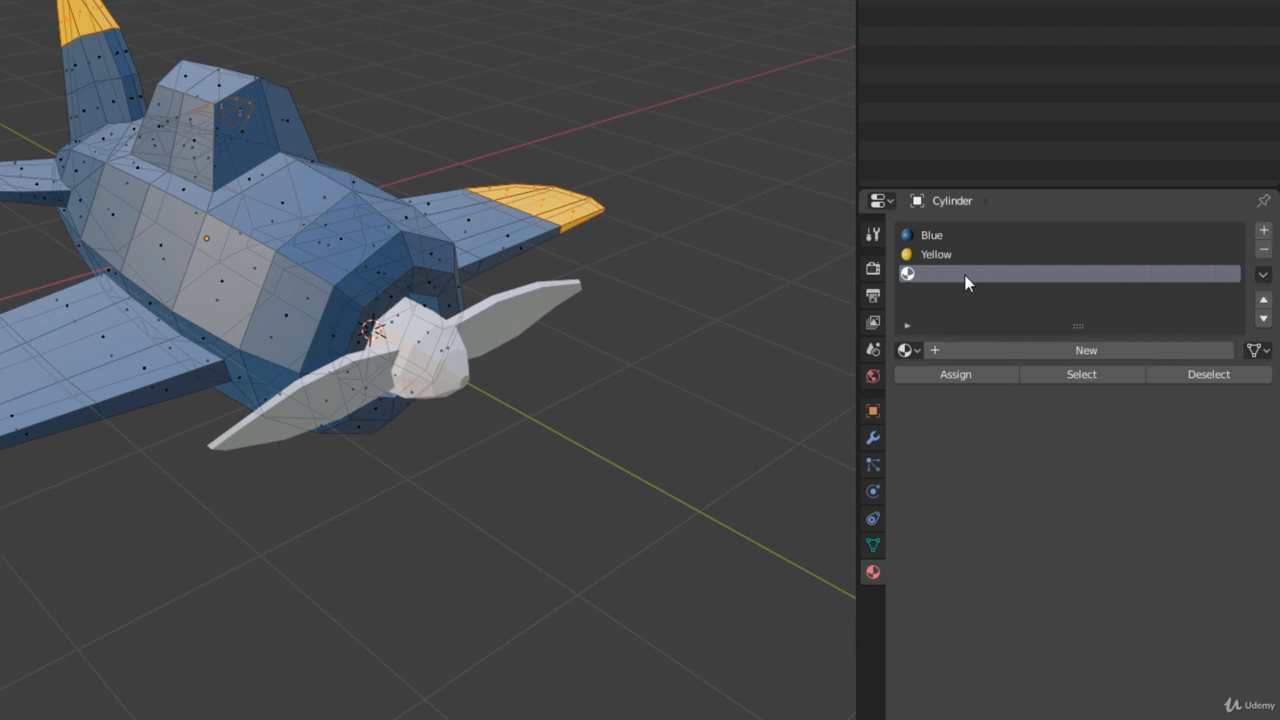
left_click(1066, 352)
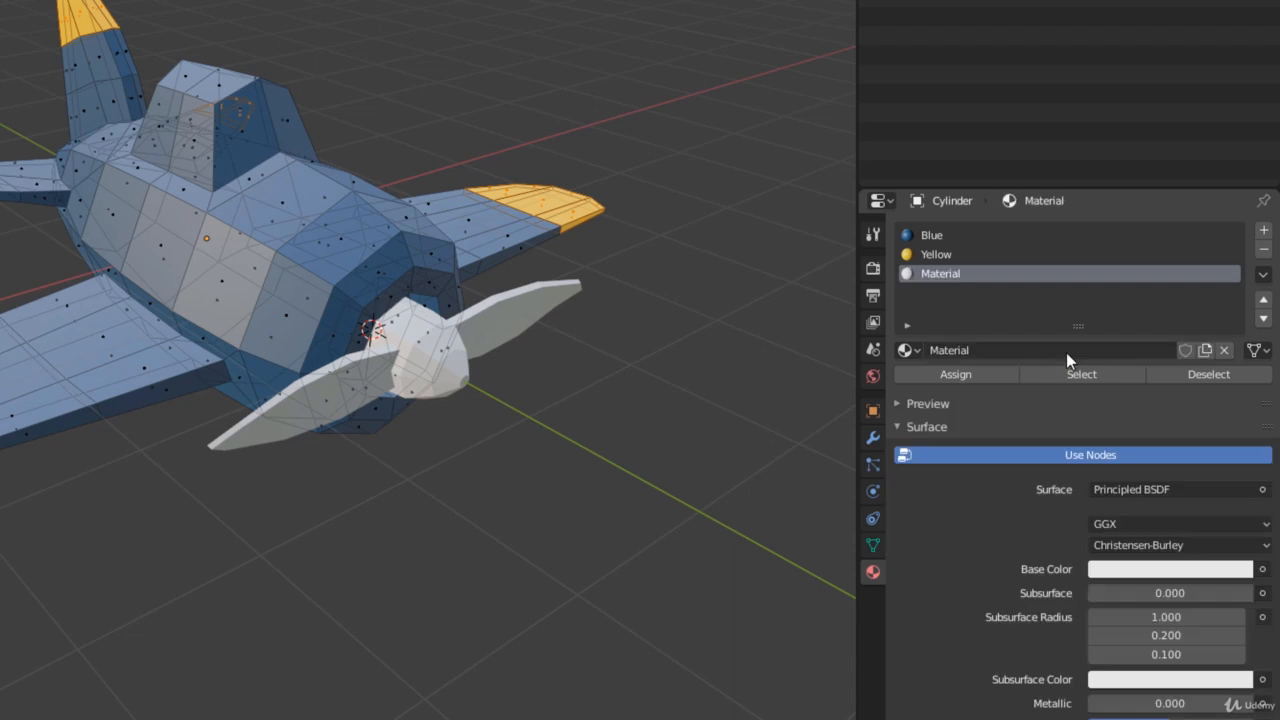
double_click(976, 347)
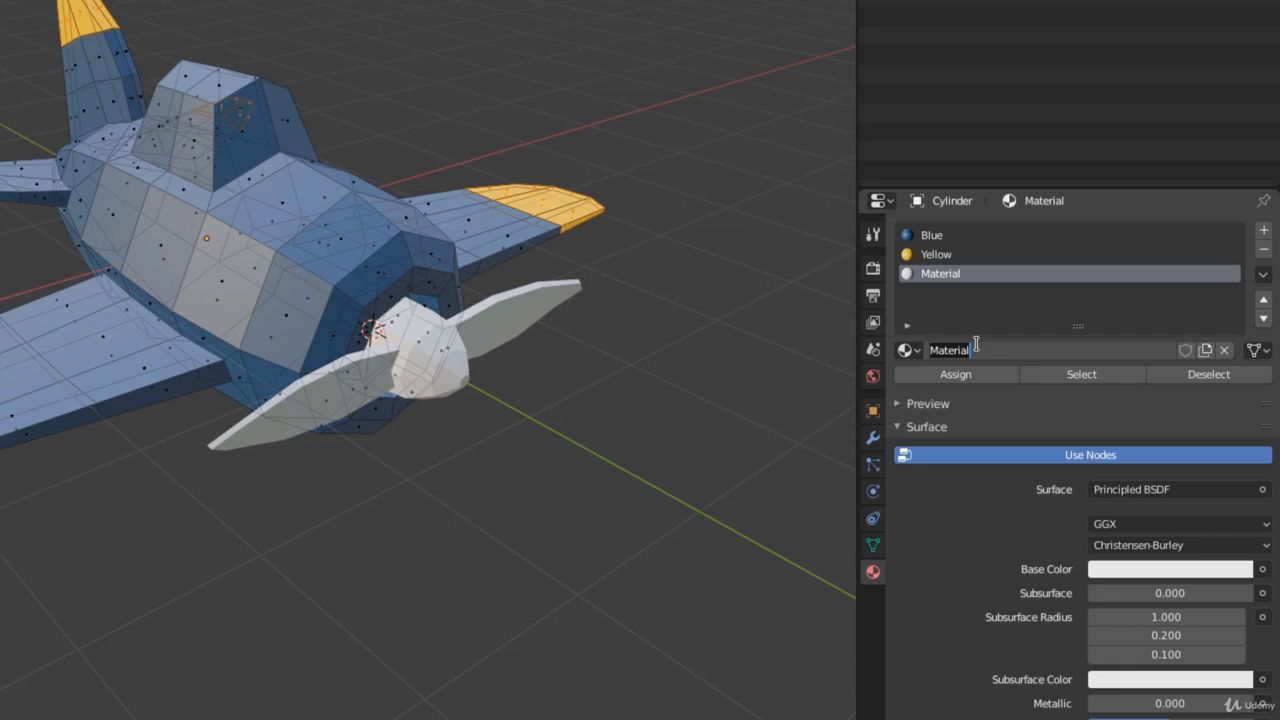
type("Red")
key("Return")
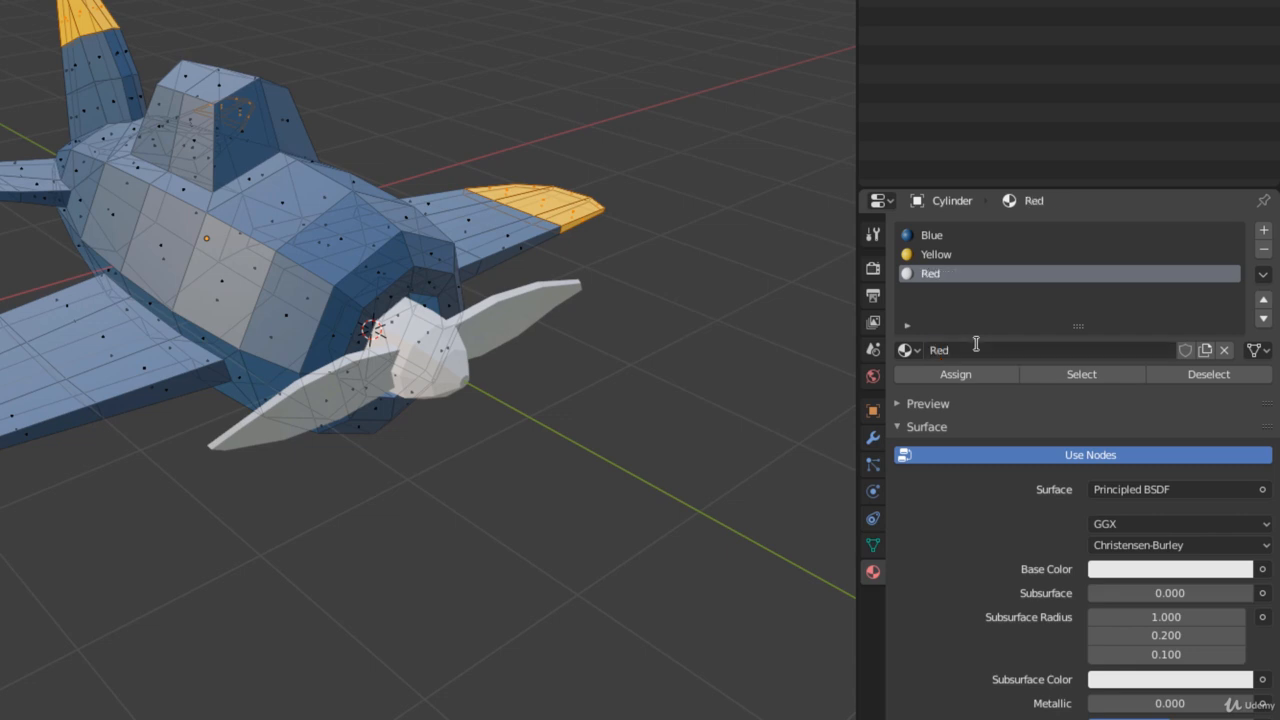
Set the Red material's base color to orange-red with hue 0.039, saturation 0.825 and value 0.780
left_click(1158, 570)
left_click_drag(1142, 389, 1140, 404)
mouse_move(1236, 310)
left_mouse_down()
mouse_move(1236, 340)
mouse_move(1236, 323)
left_mouse_up()
left_click_drag(1139, 407, 1138, 421)
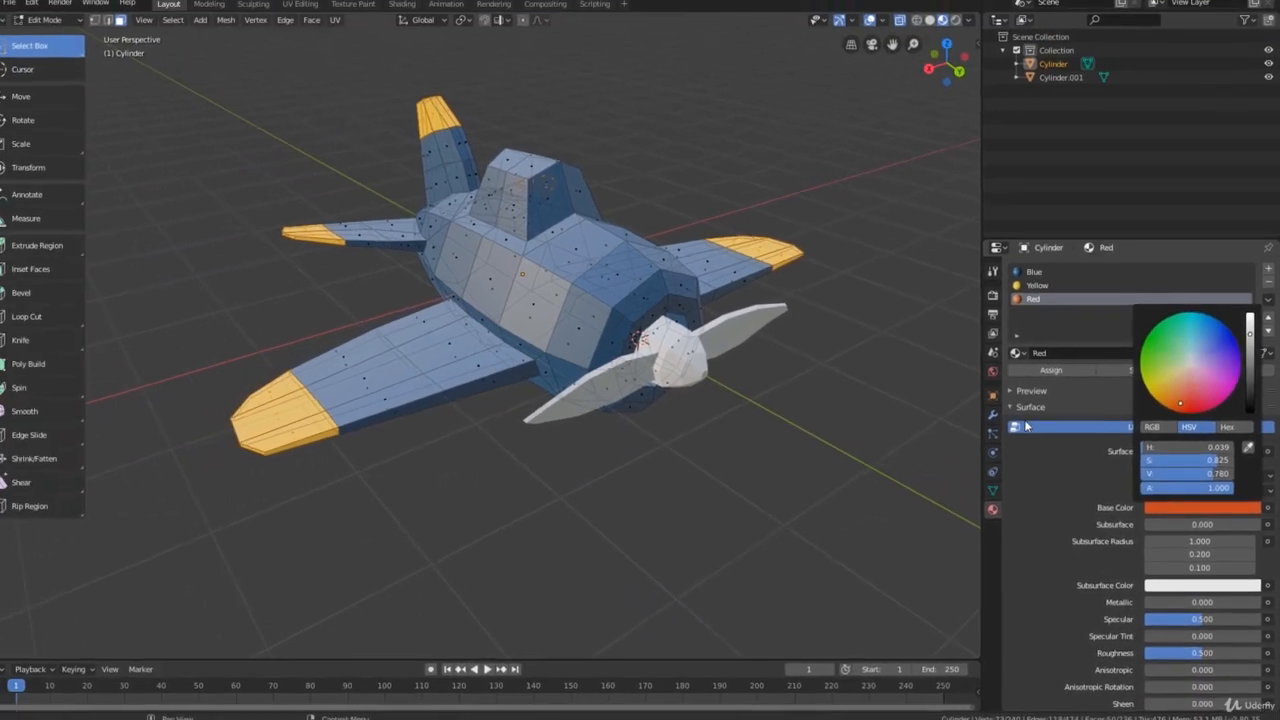
Select all the faces of the body's front nose ring around the propeller hub, including those on the underside
middle_click_drag(323, 575, 337, 567)
middle_click_drag(625, 504, 716, 484)
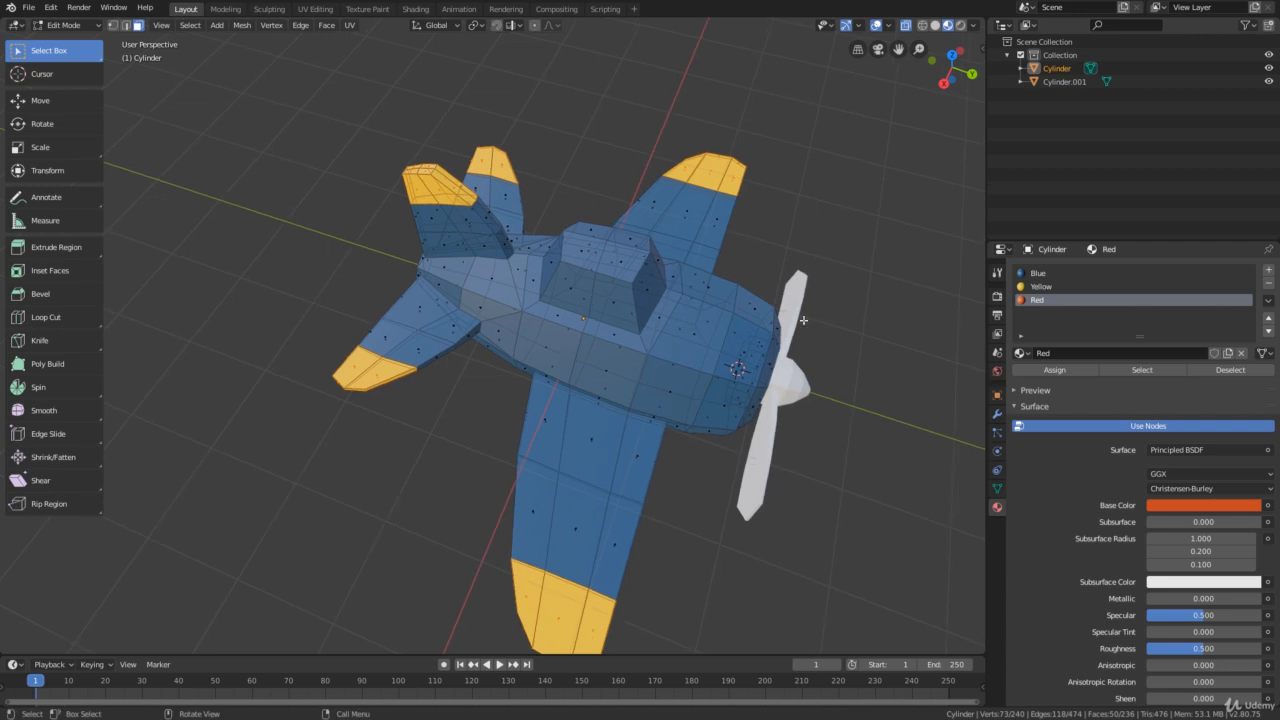
left_click_drag(826, 268, 730, 444)
middle_click_drag(730, 444, 789, 477)
left_click_drag(787, 478, 708, 358)
middle_click_drag(742, 412, 477, 317)
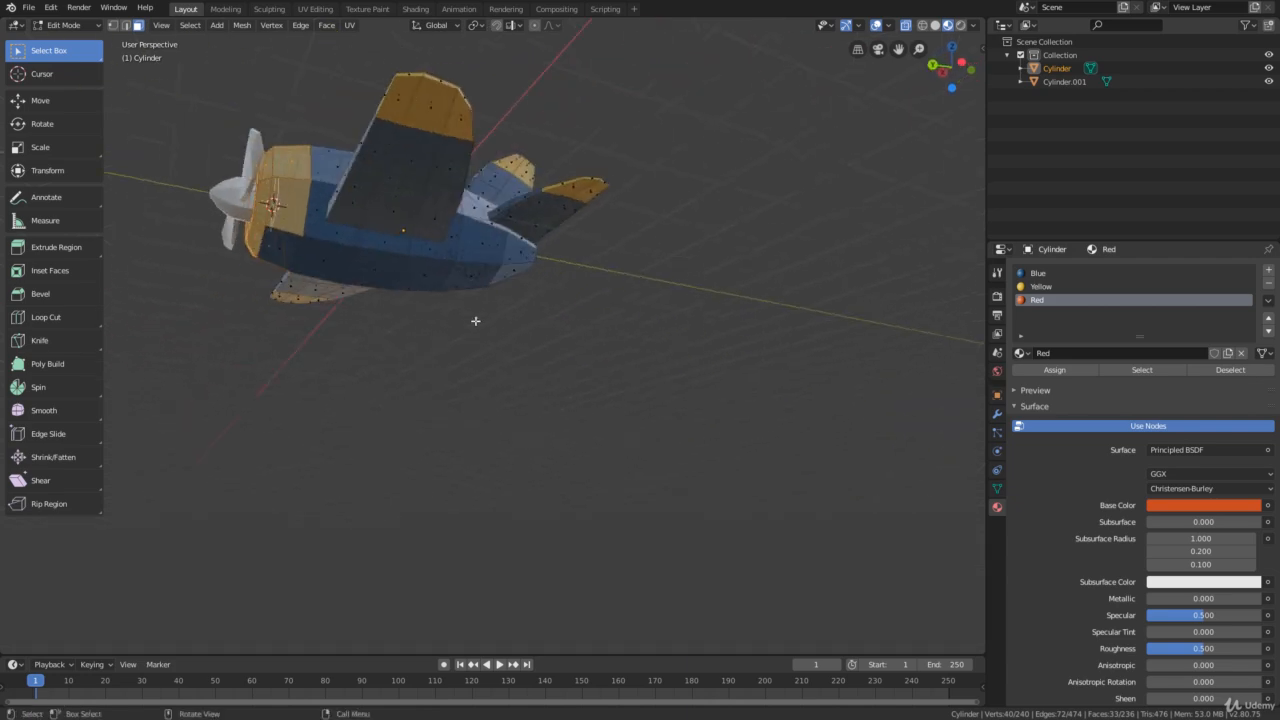
left_click(360, 313, "shift")
middle_click_drag(360, 313, 604, 401)
scroll(604, 401, "up", 2)
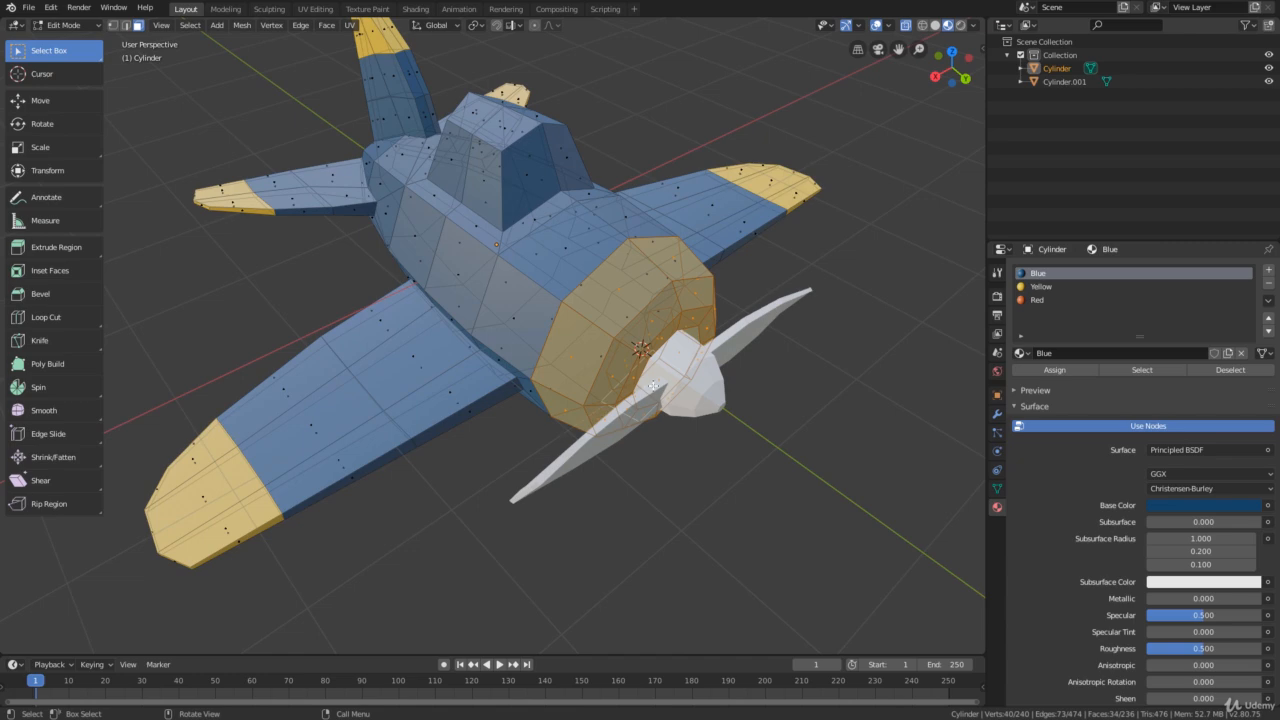
Assign the Red material to the selected nose faces and clear the selection
scroll(653, 386, "down", 1)
middle_click_drag(688, 342, 685, 376)
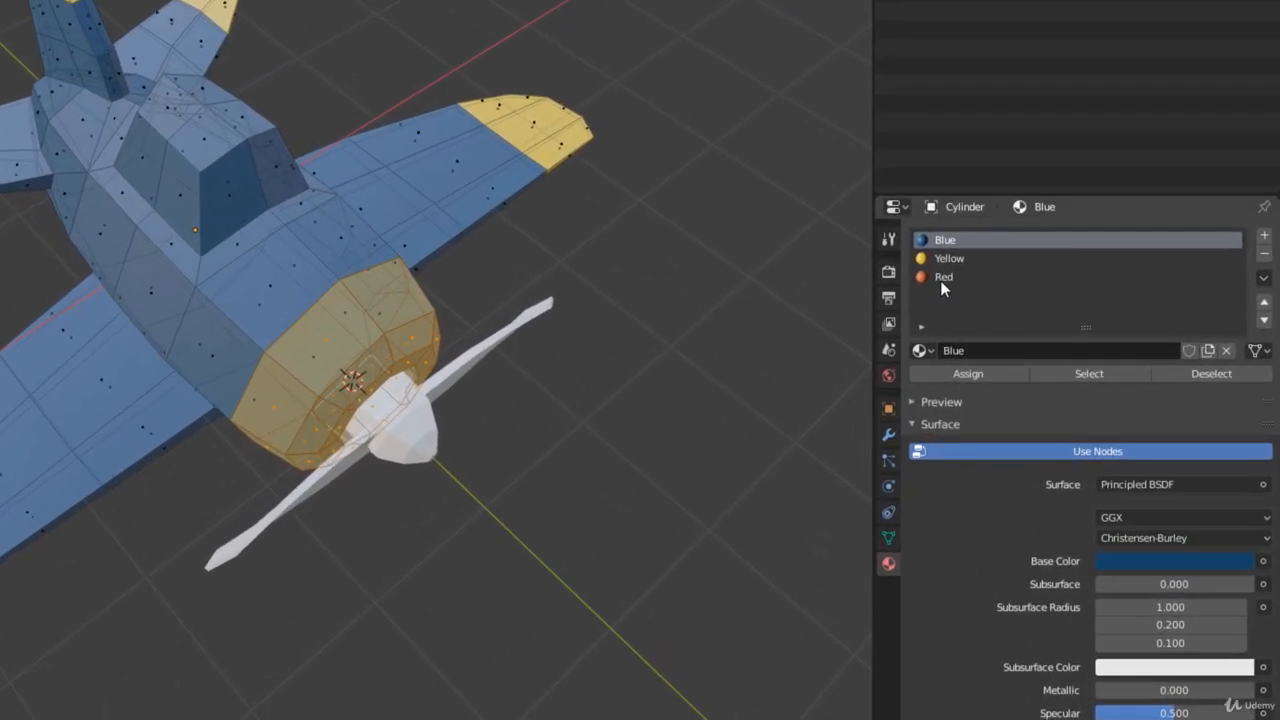
left_click(945, 279)
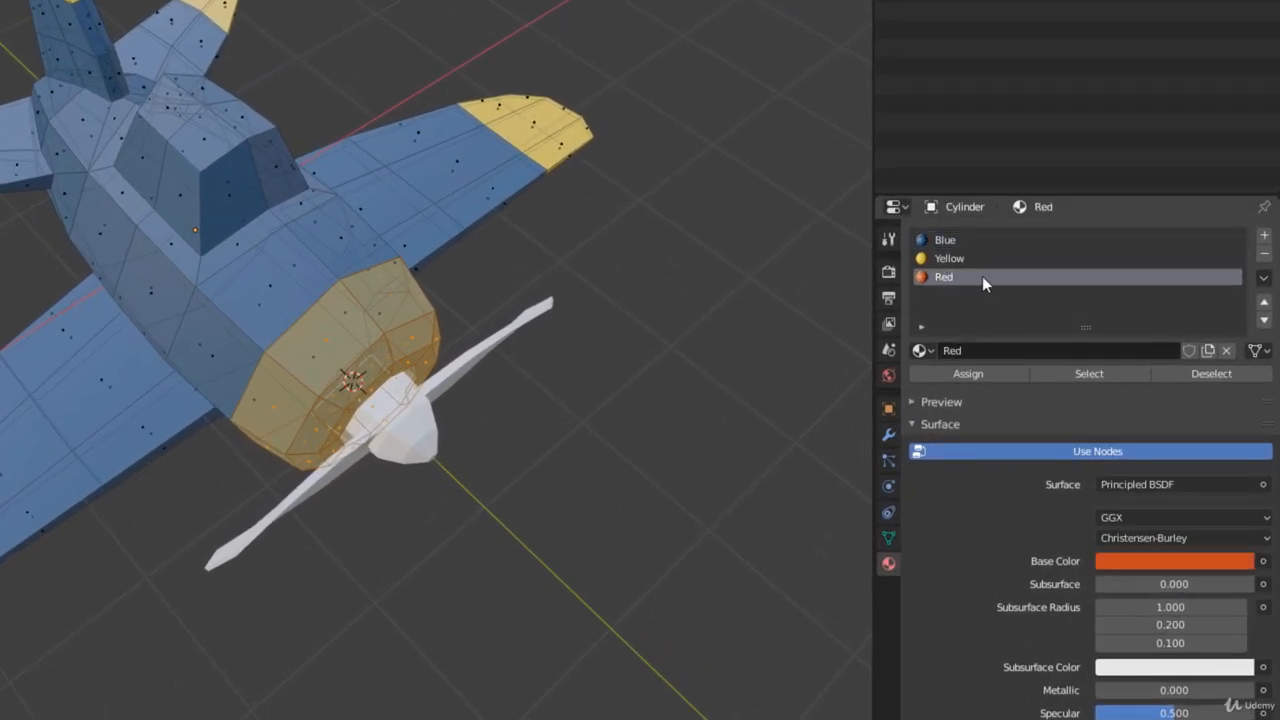
left_click(971, 373)
key("alt+a")
Assign the Red material to the single side face of the fuselage just behind the nose ring and deselect it
middle_click_drag(540, 490, 209, 323)
left_click(209, 323)
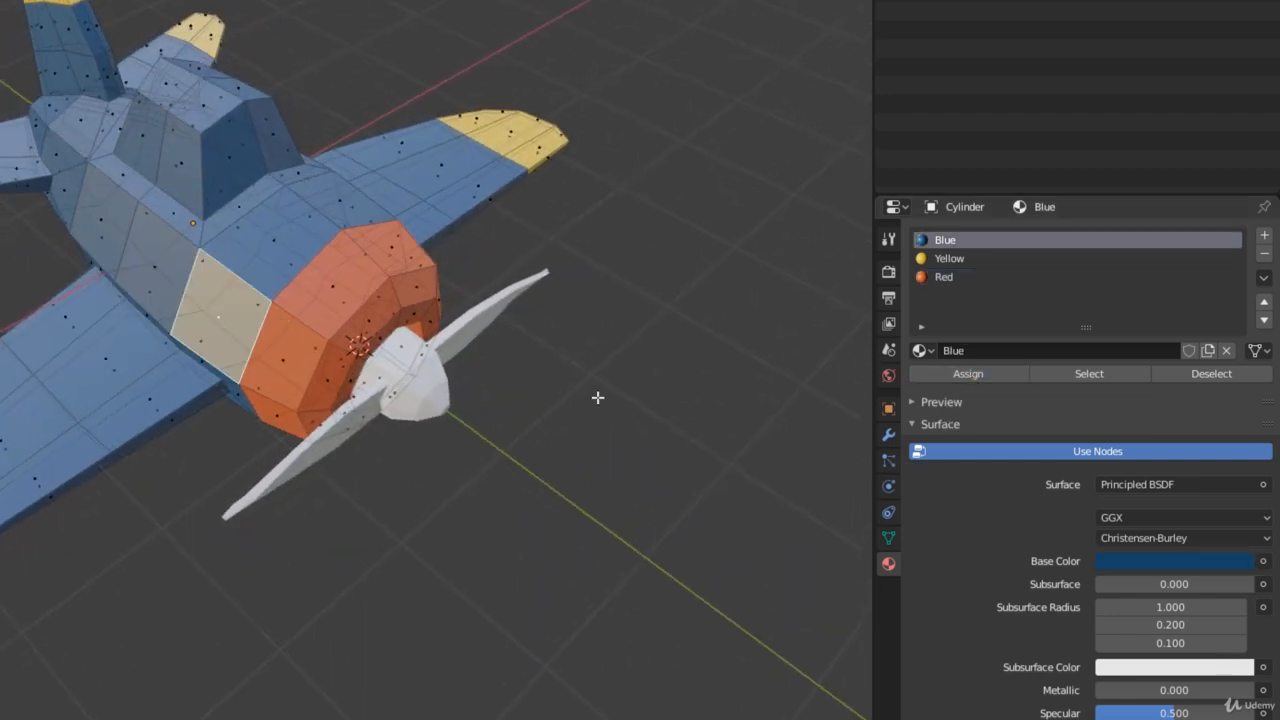
left_click(984, 282)
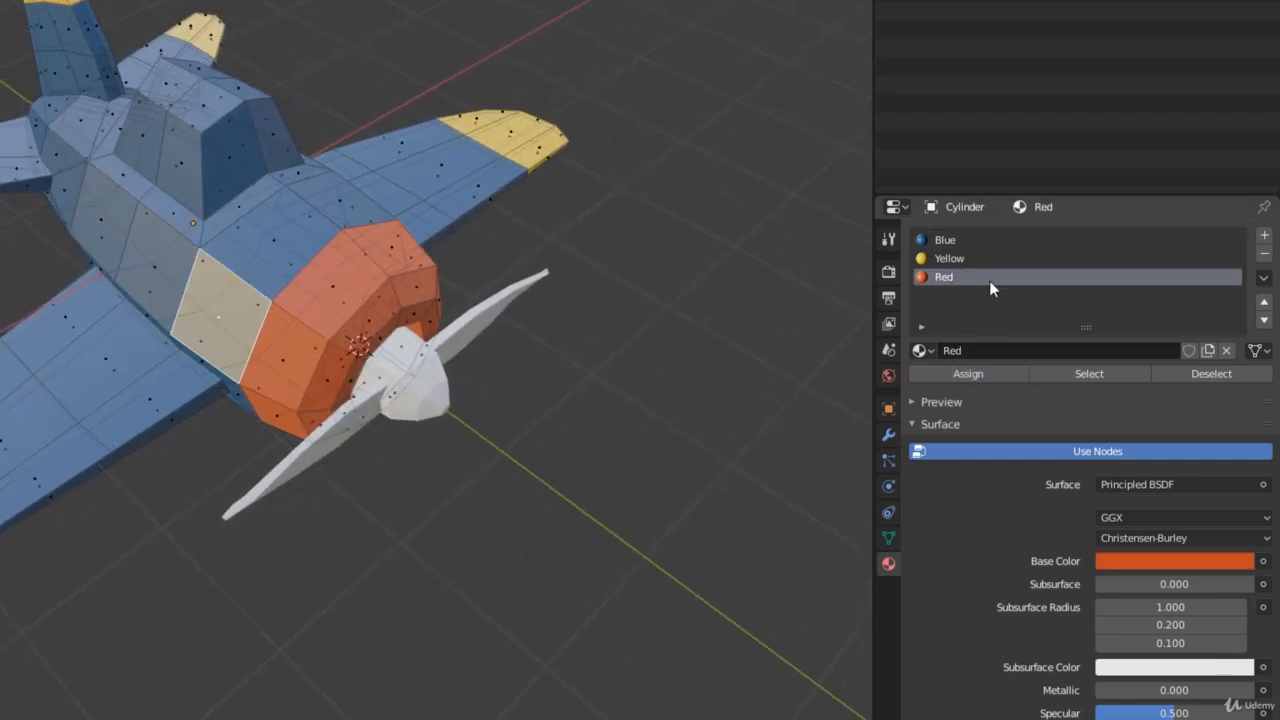
left_click(986, 378)
key("alt+a")
middle_click_drag(334, 331, 255, 290)
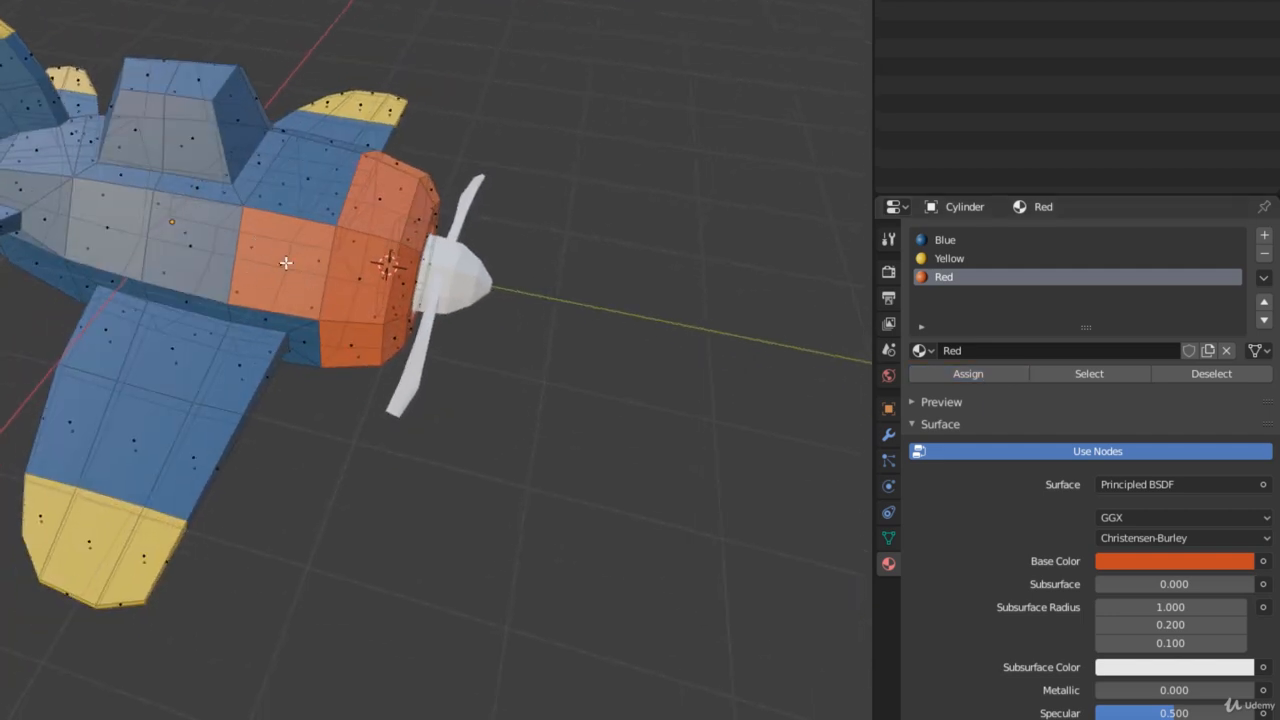
Reassign the Blue material to the side face just behind the nose ring and clear the selection
middle_click_drag(573, 367, 247, 371)
left_click(250, 310)
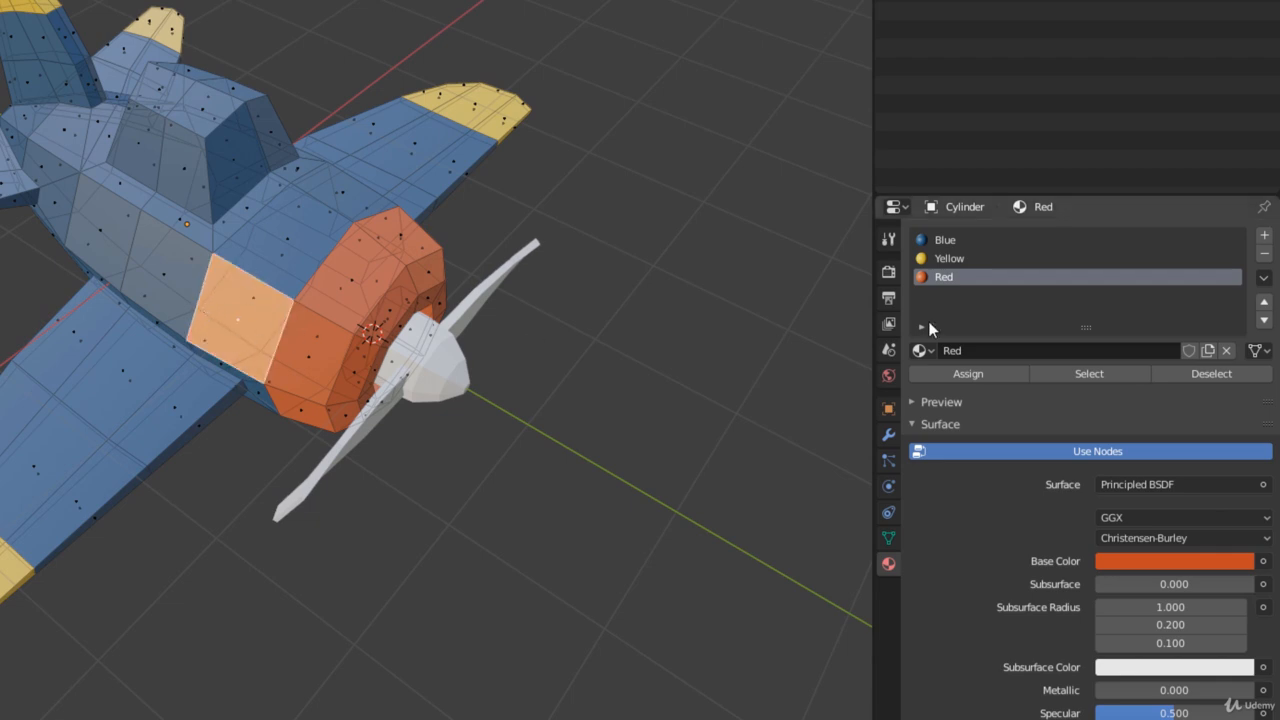
left_click(1000, 240)
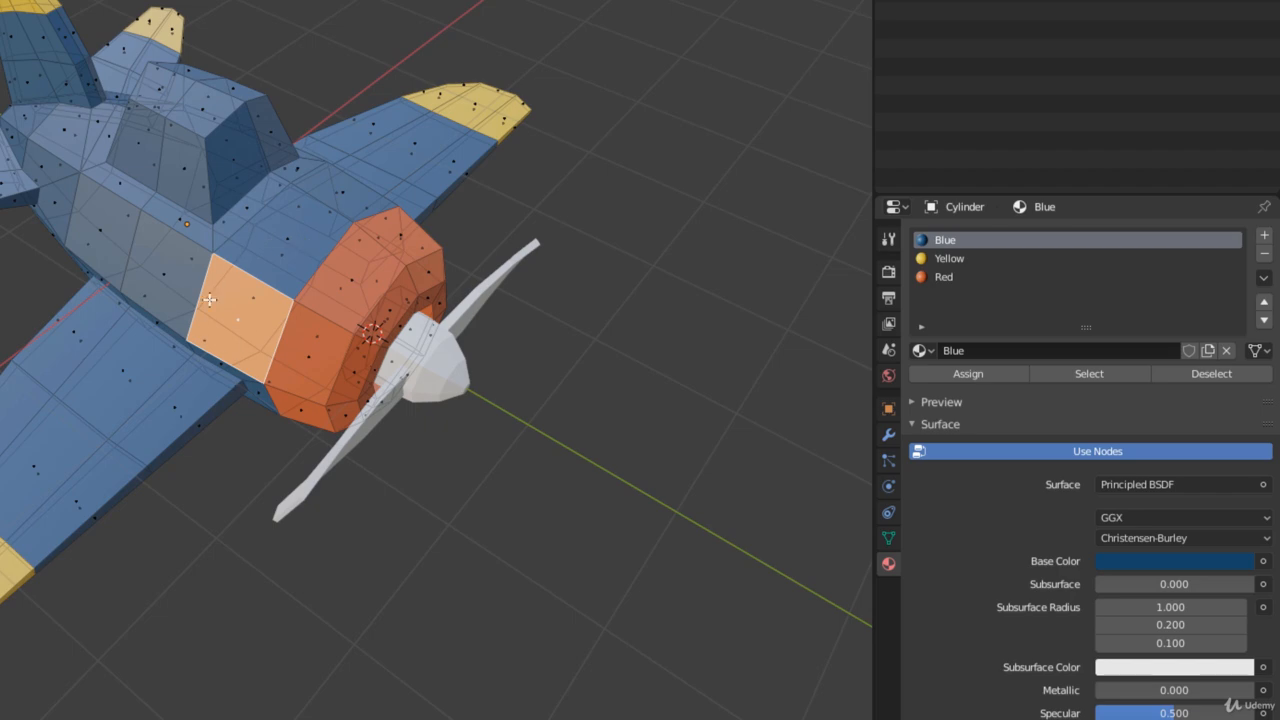
left_click(957, 372)
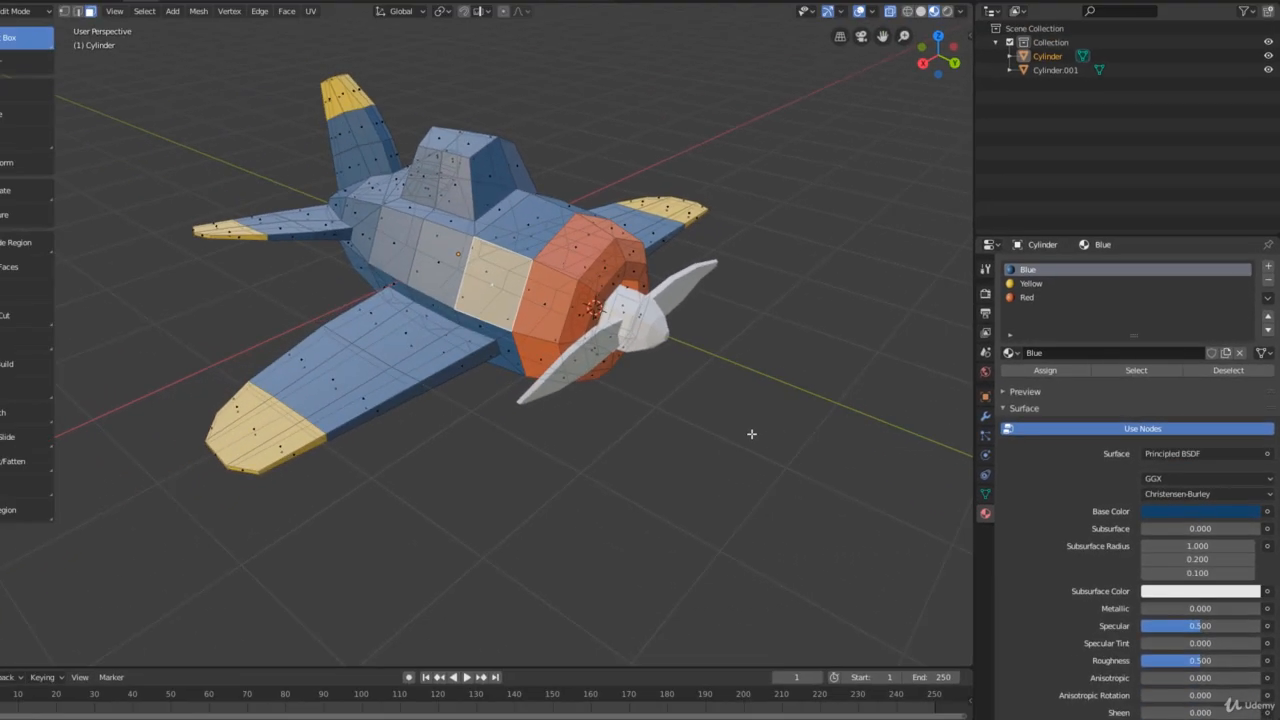
middle_click_drag(583, 451, 495, 469)
middle_click_drag(685, 445, 746, 443)
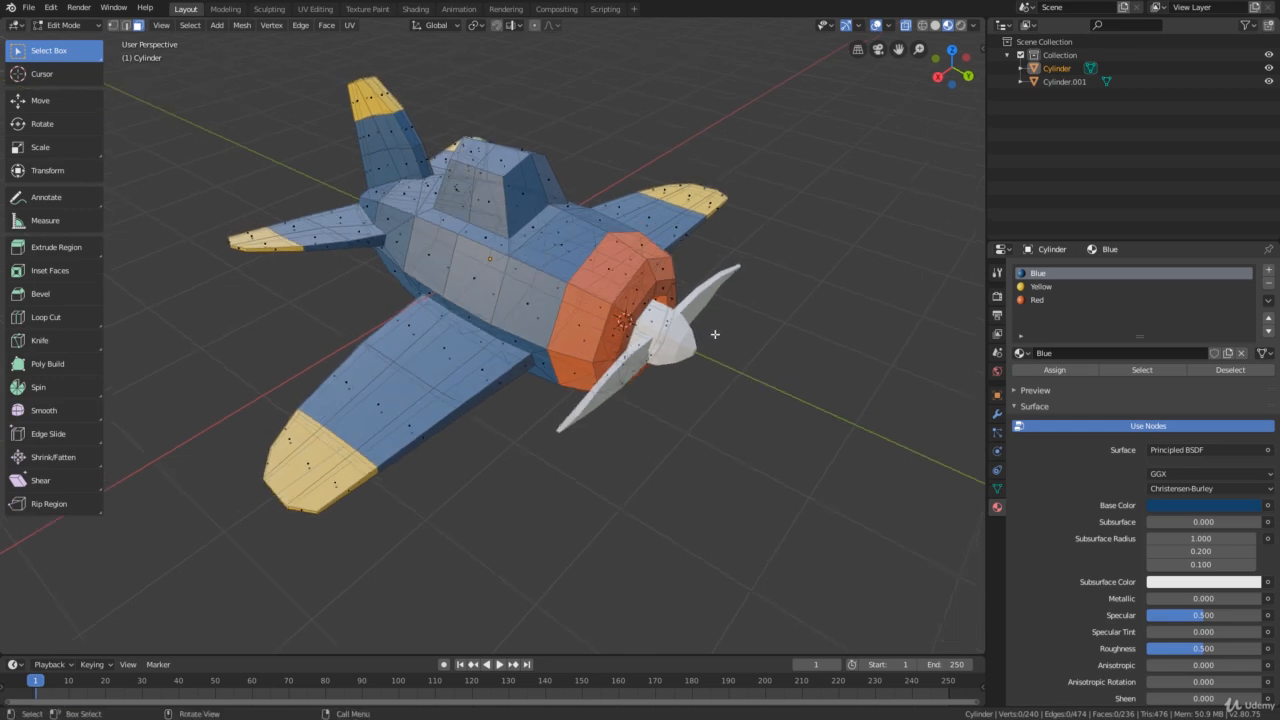
Add a fourth material slot to the airplane body and create a material named Gray in it
middle_click_drag(553, 187, 585, 127)
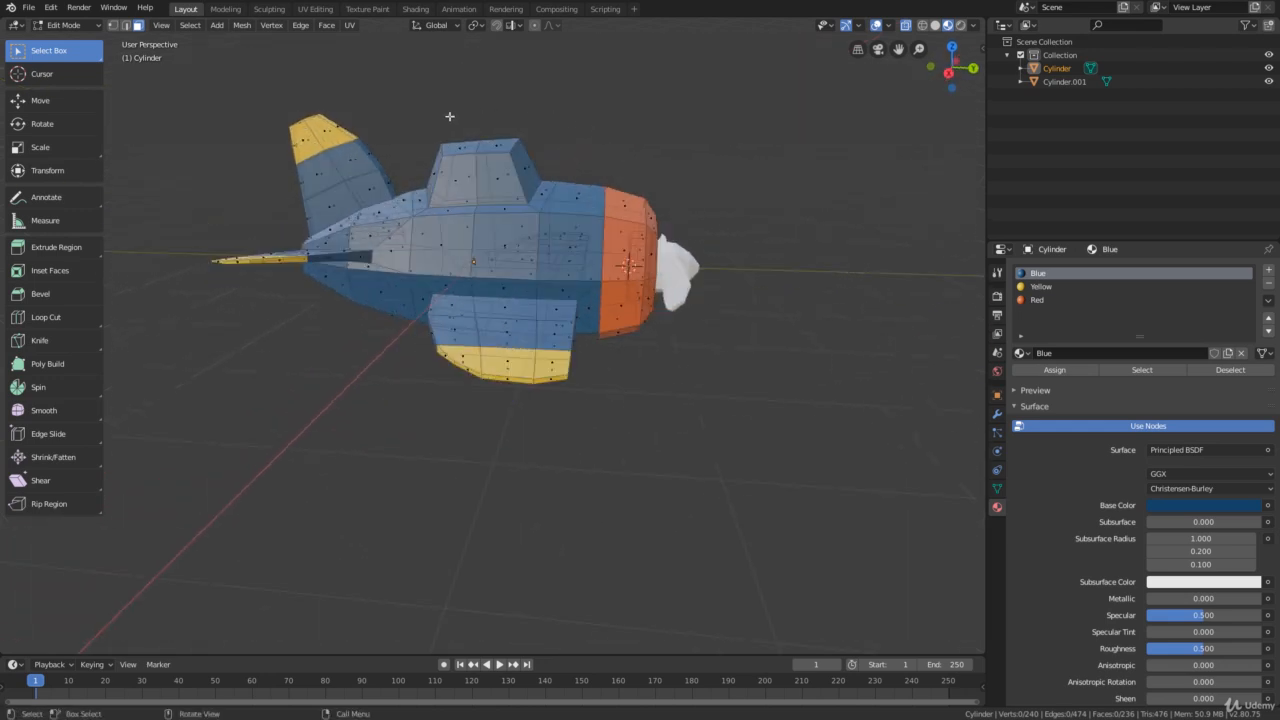
middle_click_drag(505, 141, 590, 187)
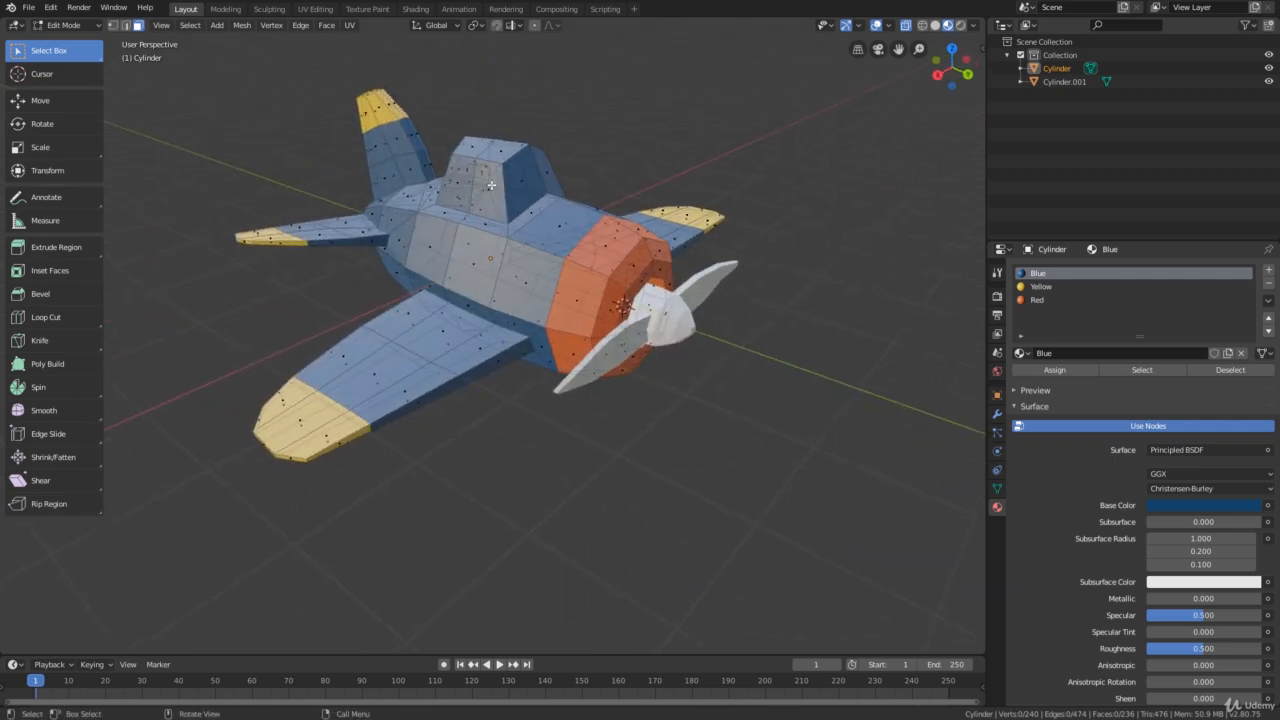
middle_click_drag(491, 185, 557, 125)
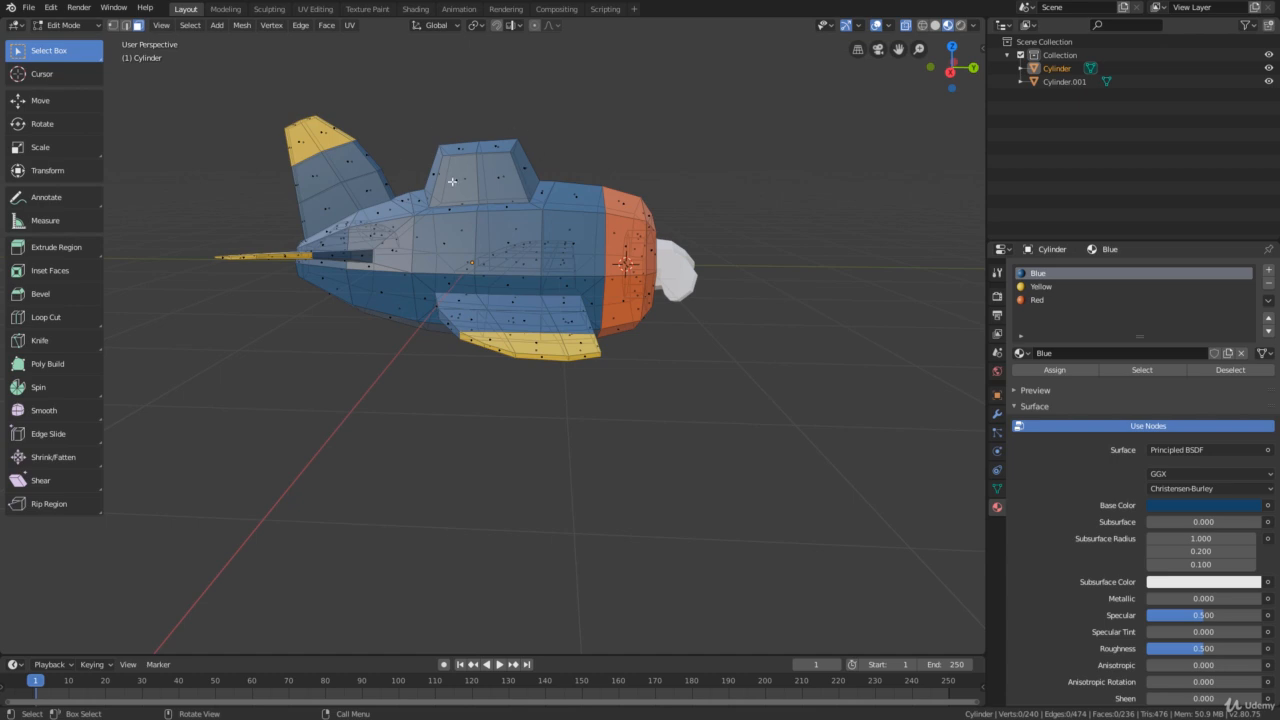
middle_click_drag(452, 181, 535, 186)
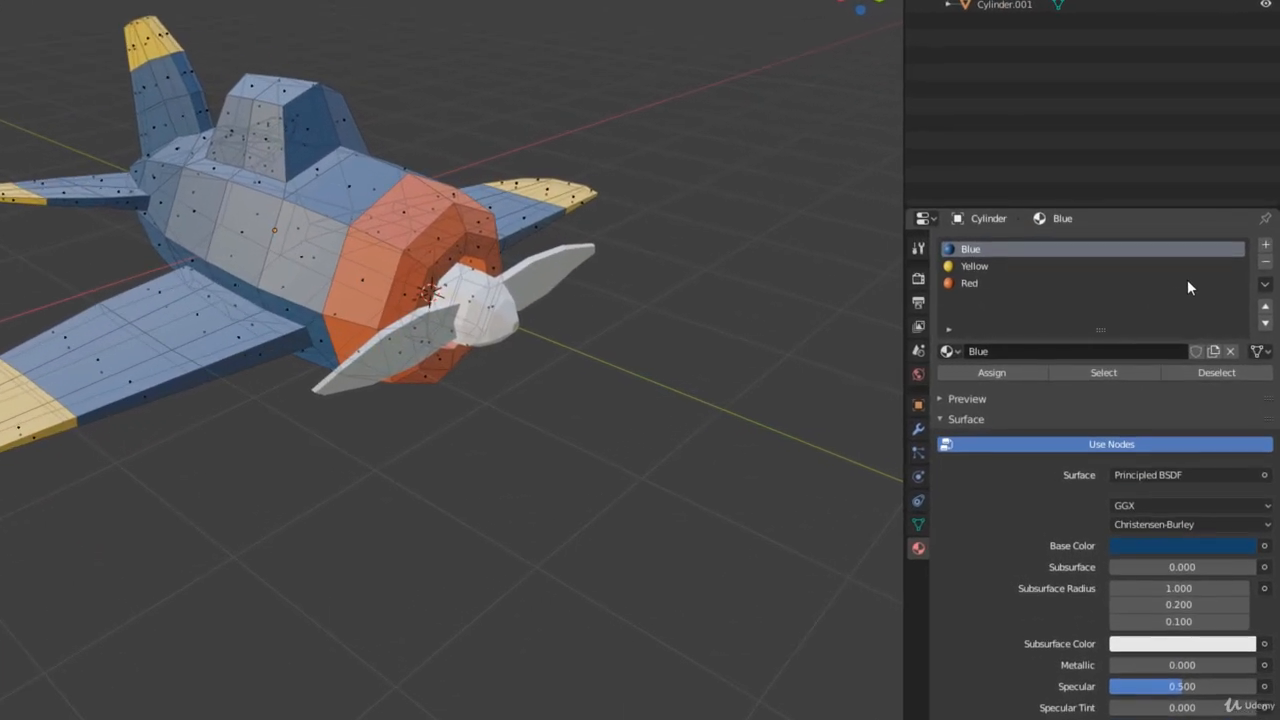
left_click(1268, 247)
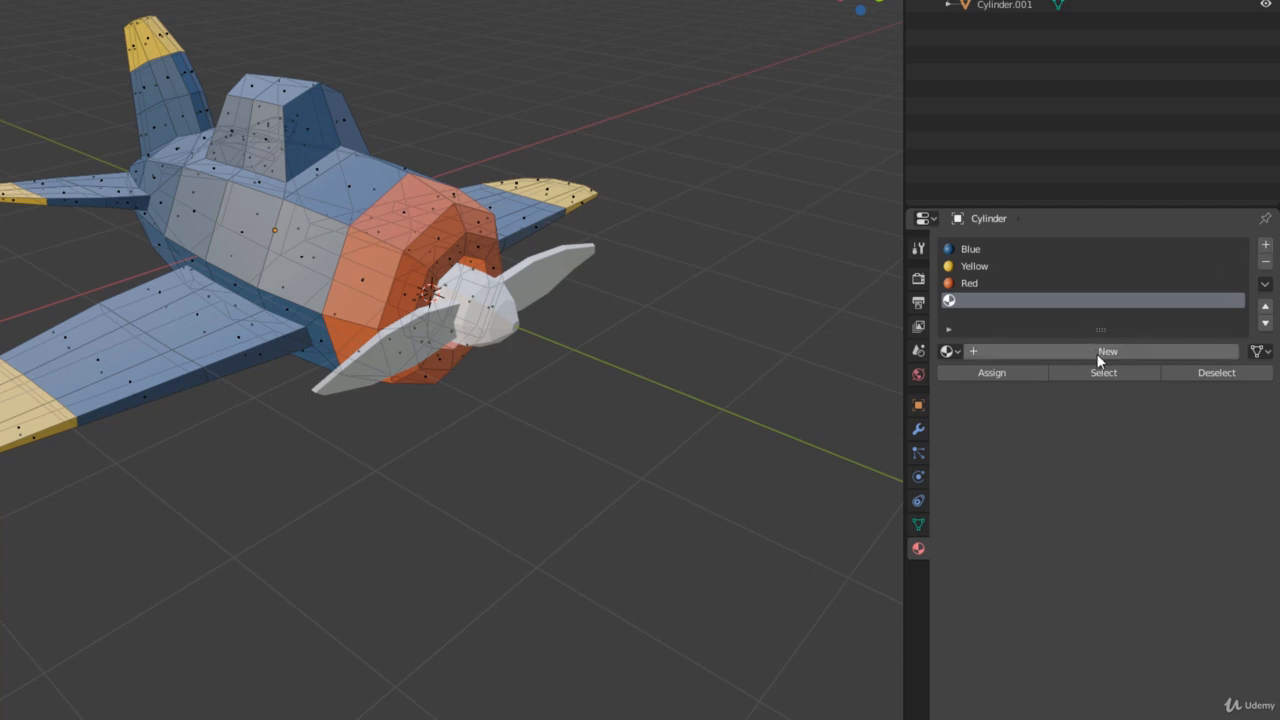
left_click(1099, 356)
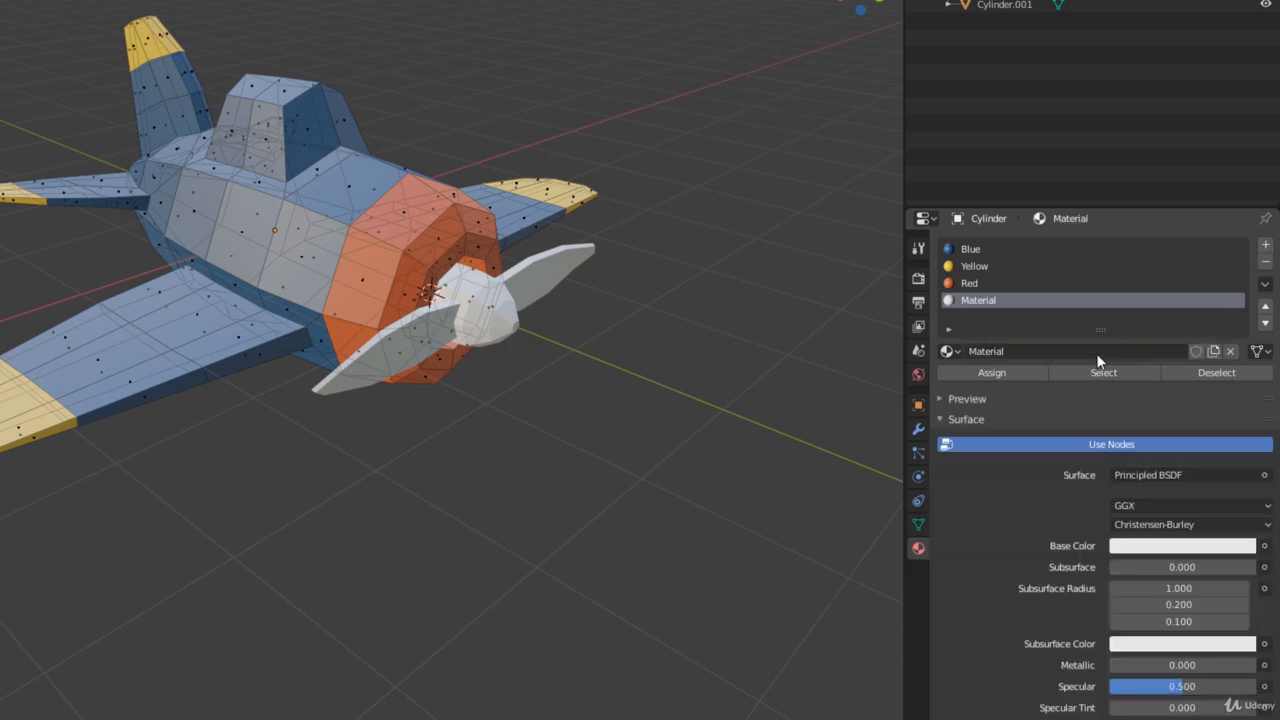
double_click(1023, 346)
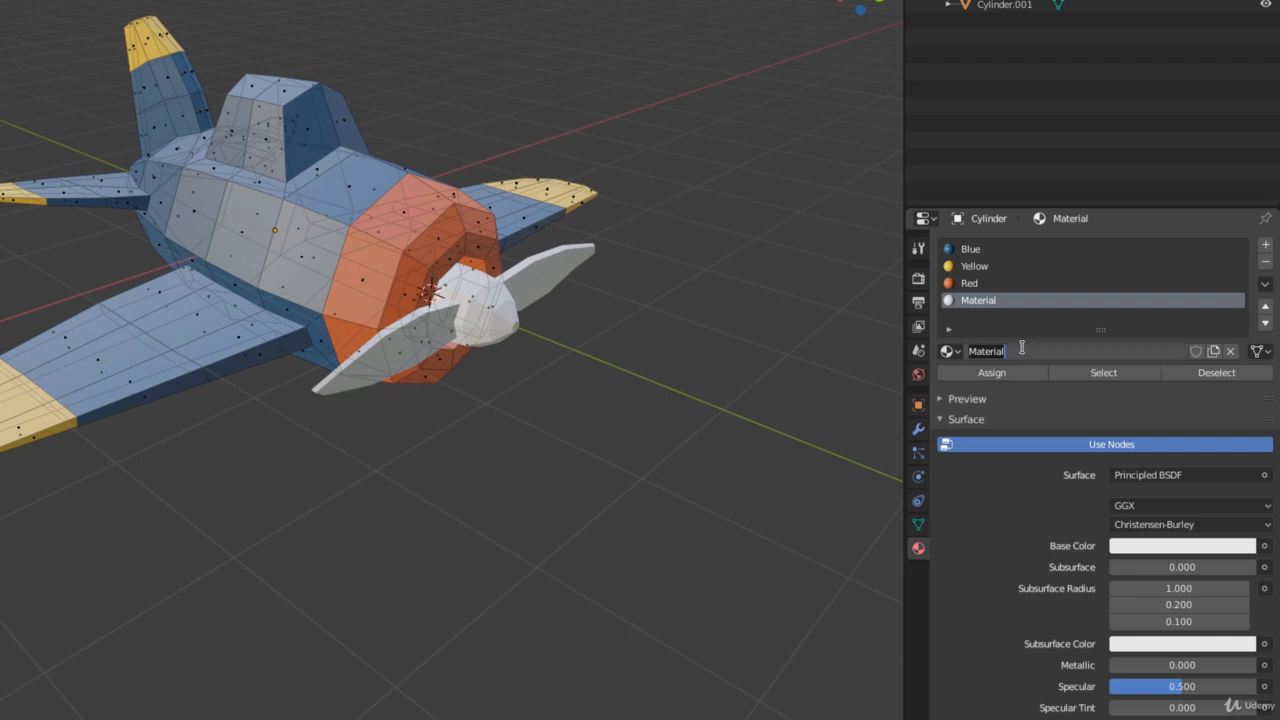
type("Gray")
key("Return")
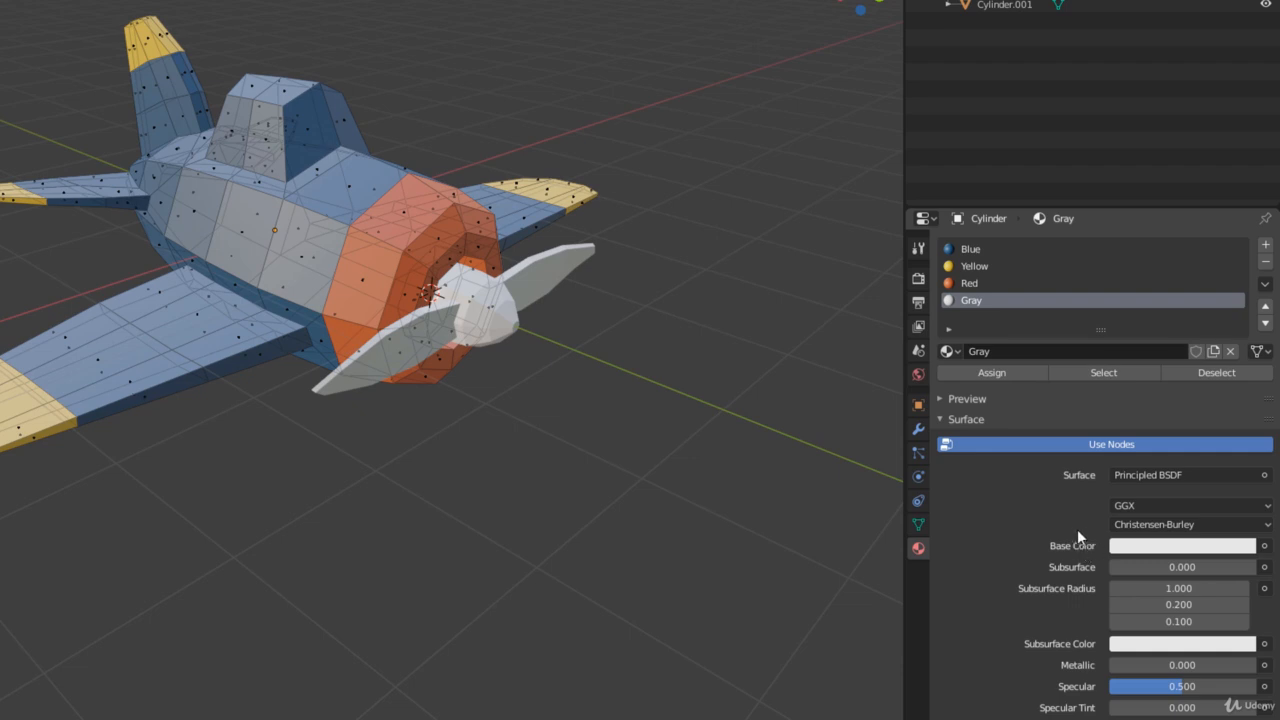
Set the Gray material's base color to a dark gray with value 0.207
left_click(1146, 550)
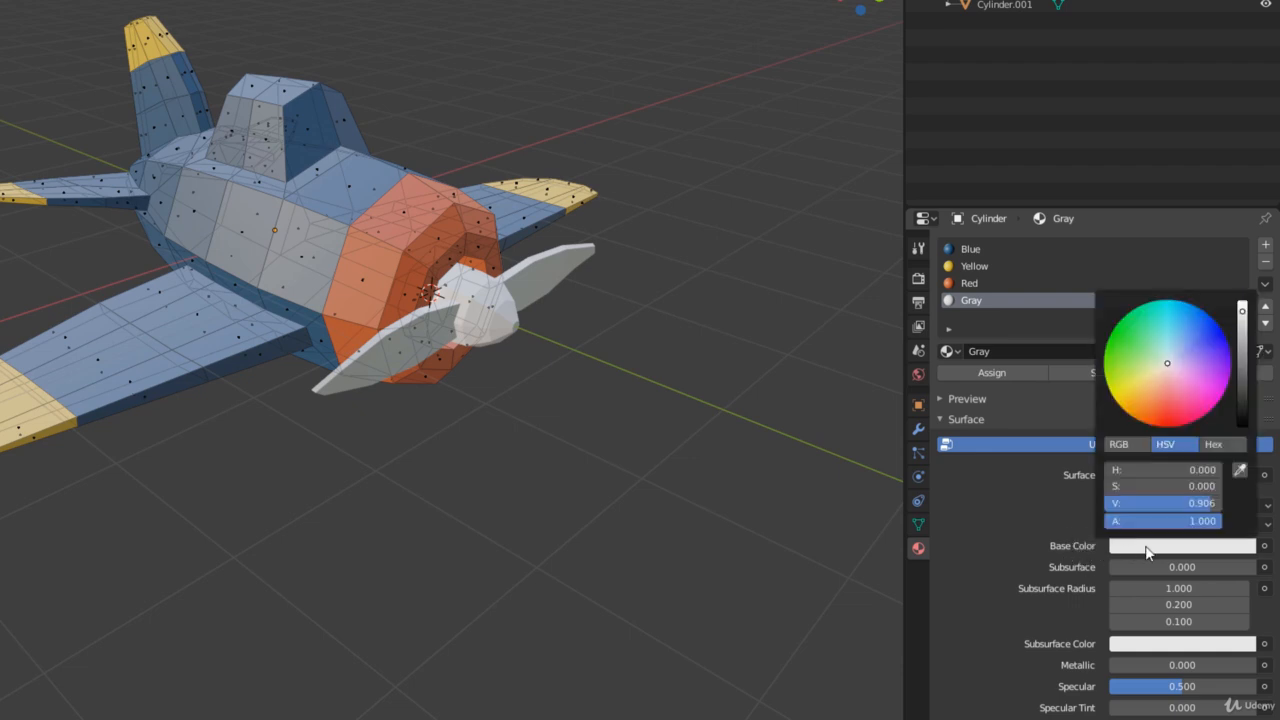
left_click_drag(1242, 310, 1242, 398)
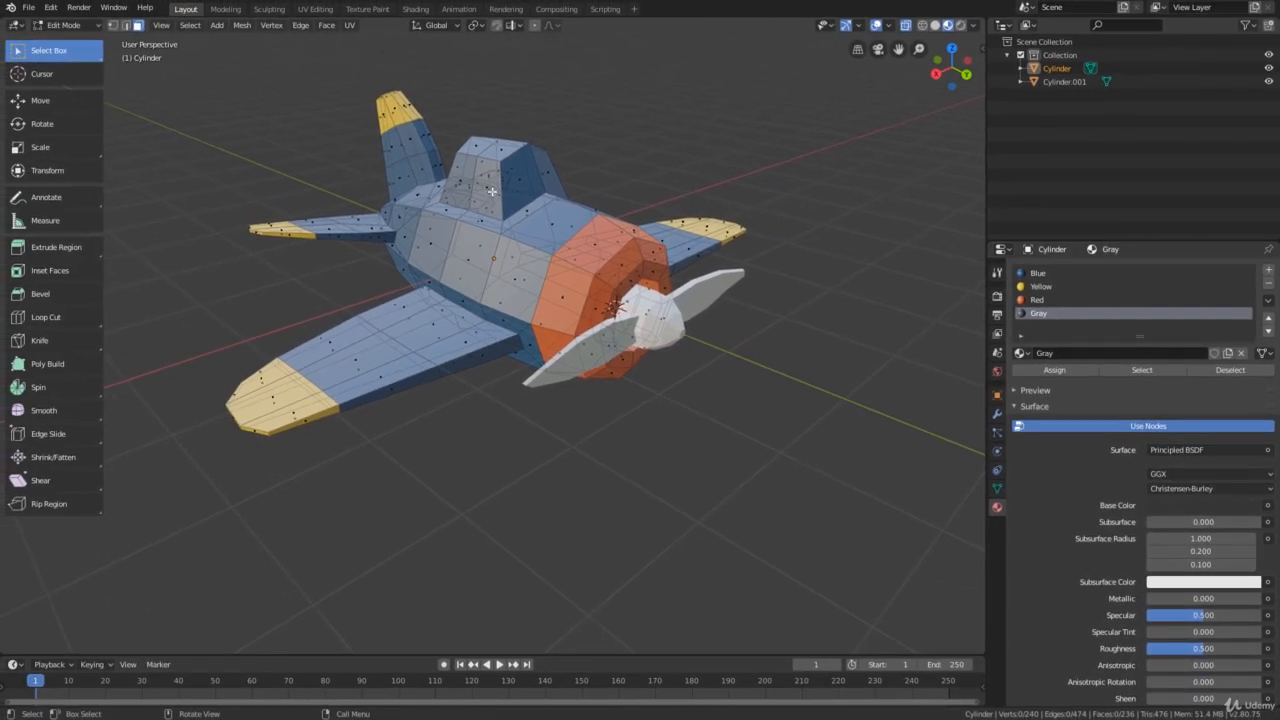
mouse_move(492, 191)
middle_mouse_down()
mouse_move(567, 182)
mouse_move(503, 178)
middle_mouse_up()
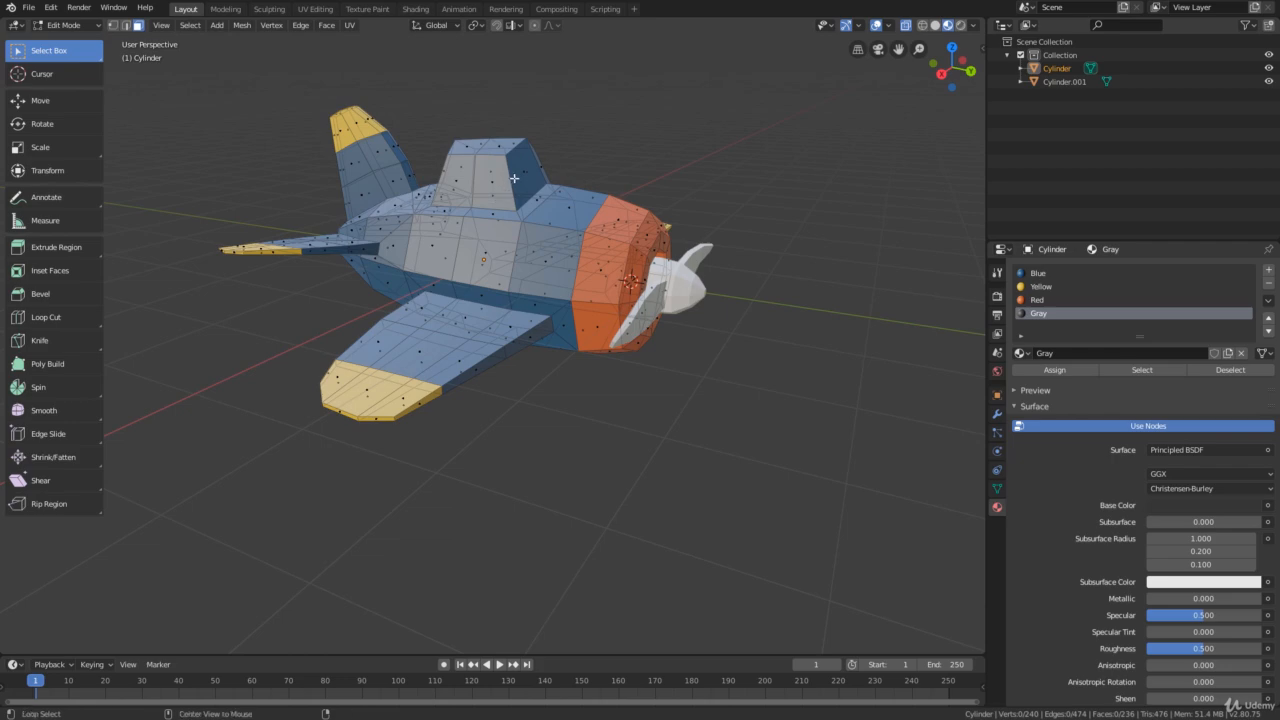
Select all the side and top faces of the cockpit and turn off X-ray display
left_click(513, 178, "alt")
middle_click_drag(586, 160, 603, 201)
middle_click_drag(603, 235, 571, 257)
left_click(571, 257)
left_click(508, 234, "shift")
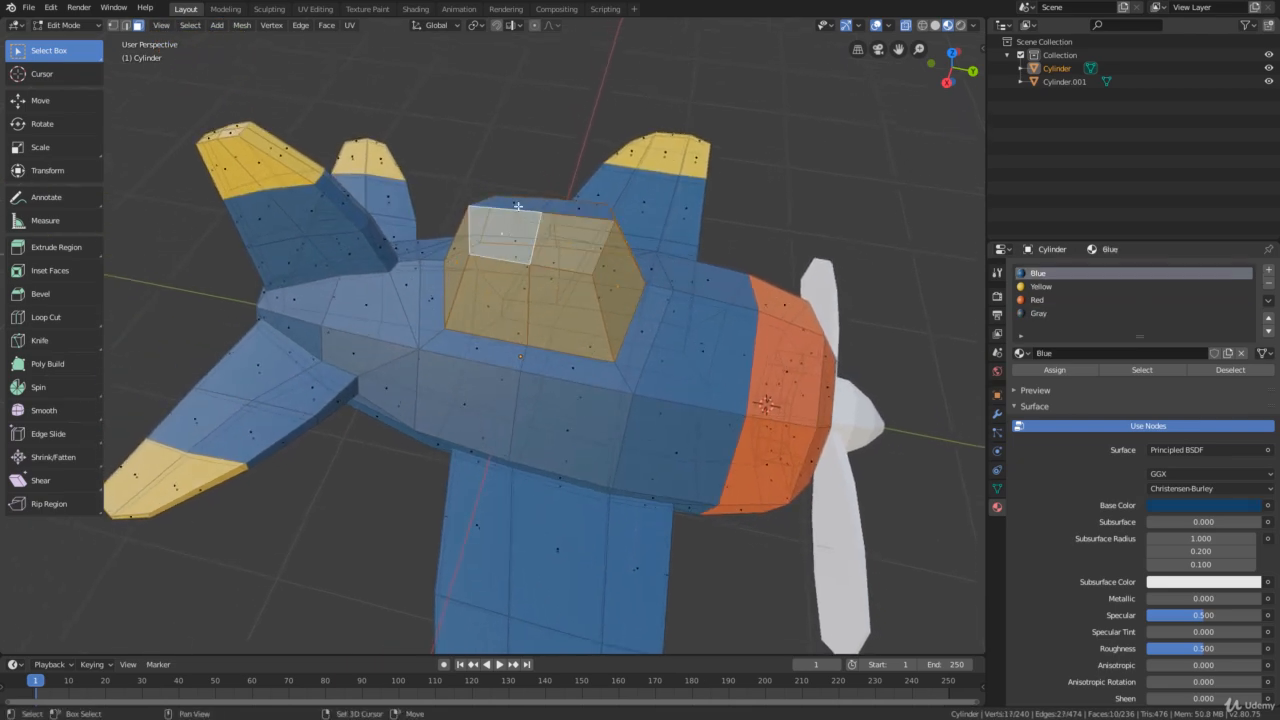
left_click(517, 205, "shift")
left_click(566, 211, "shift")
middle_click_drag(566, 211, 699, 196)
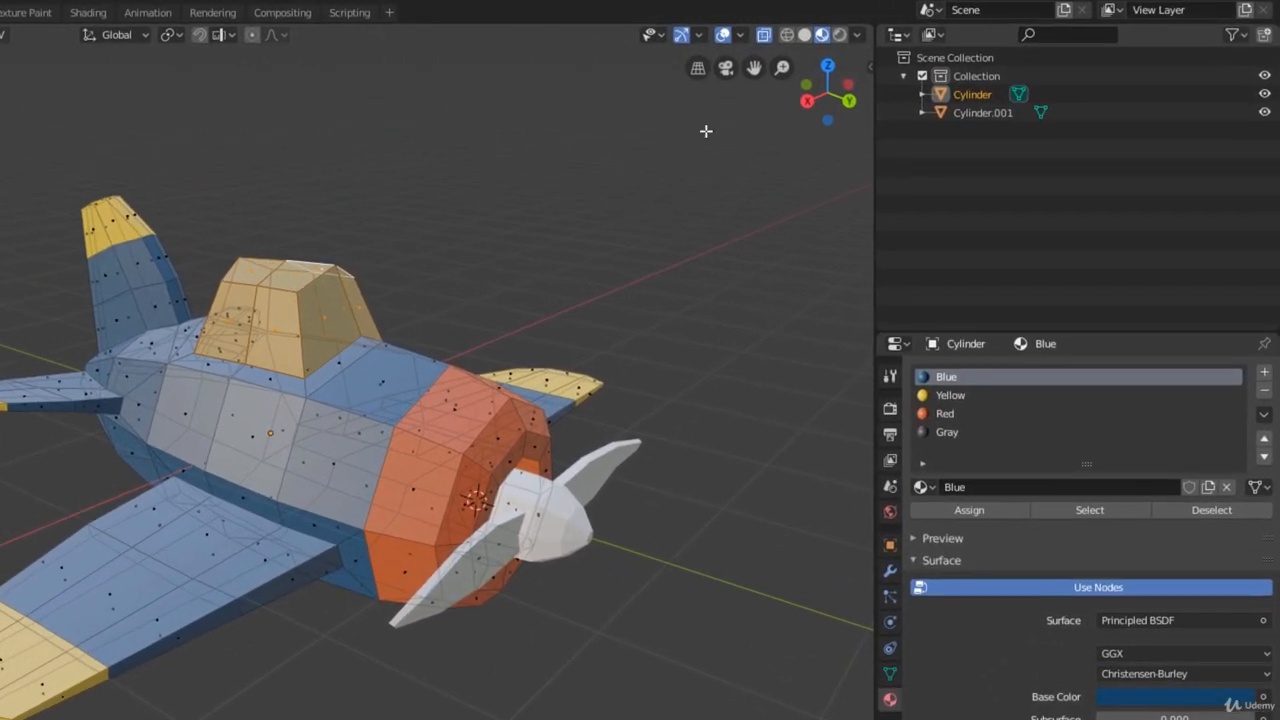
left_click(763, 36)
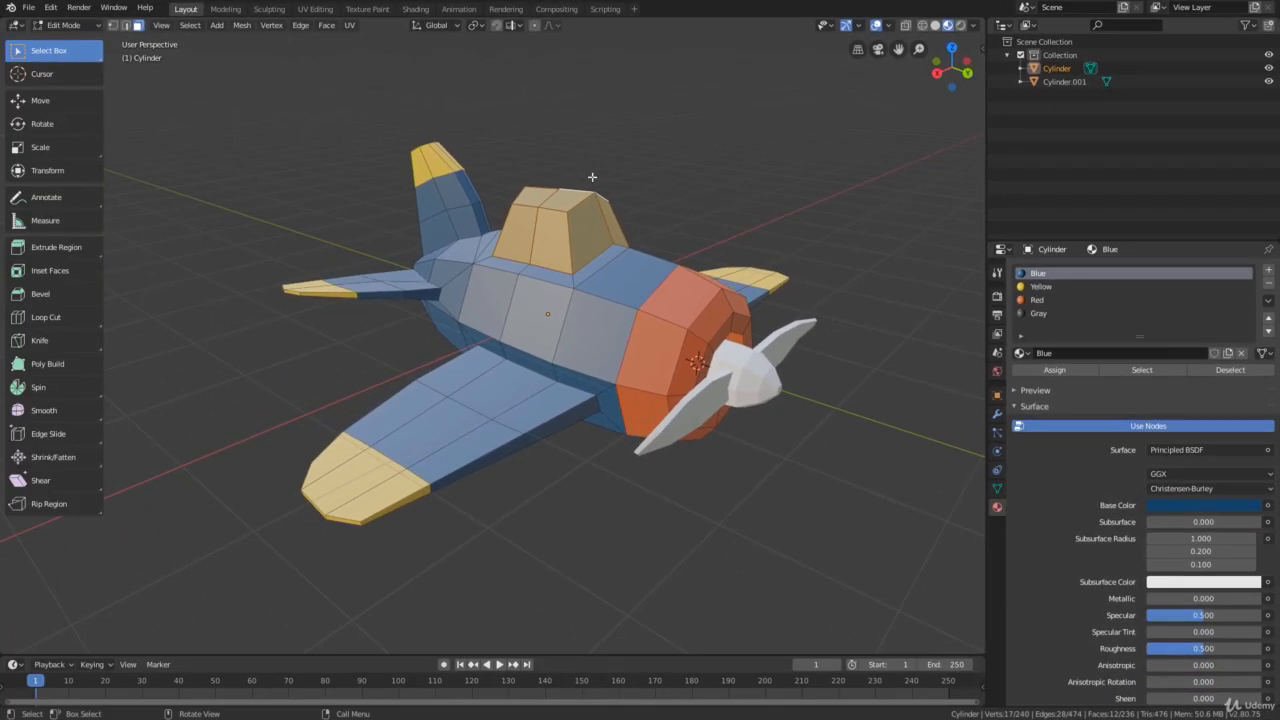
Assign the Gray material to the selected cockpit faces
left_click(1048, 314)
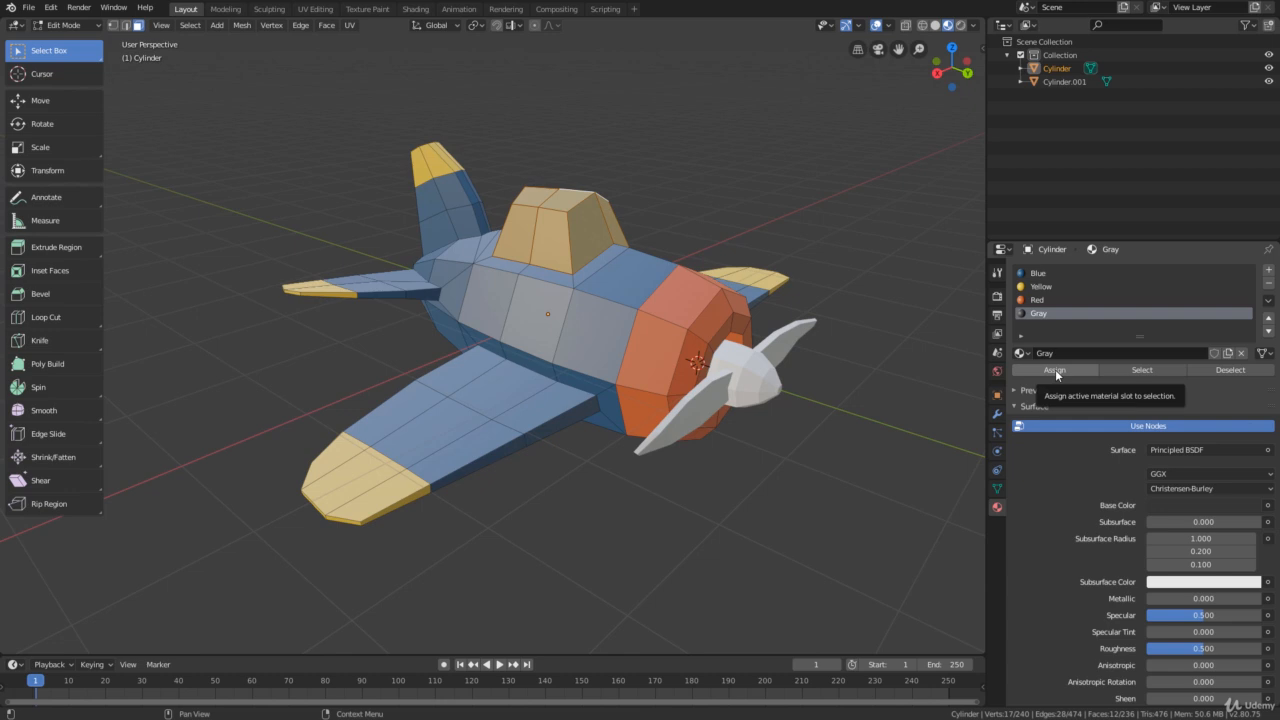
scroll(820, 341, "down", 1)
middle_click_drag(820, 341, 766, 329, "shift")
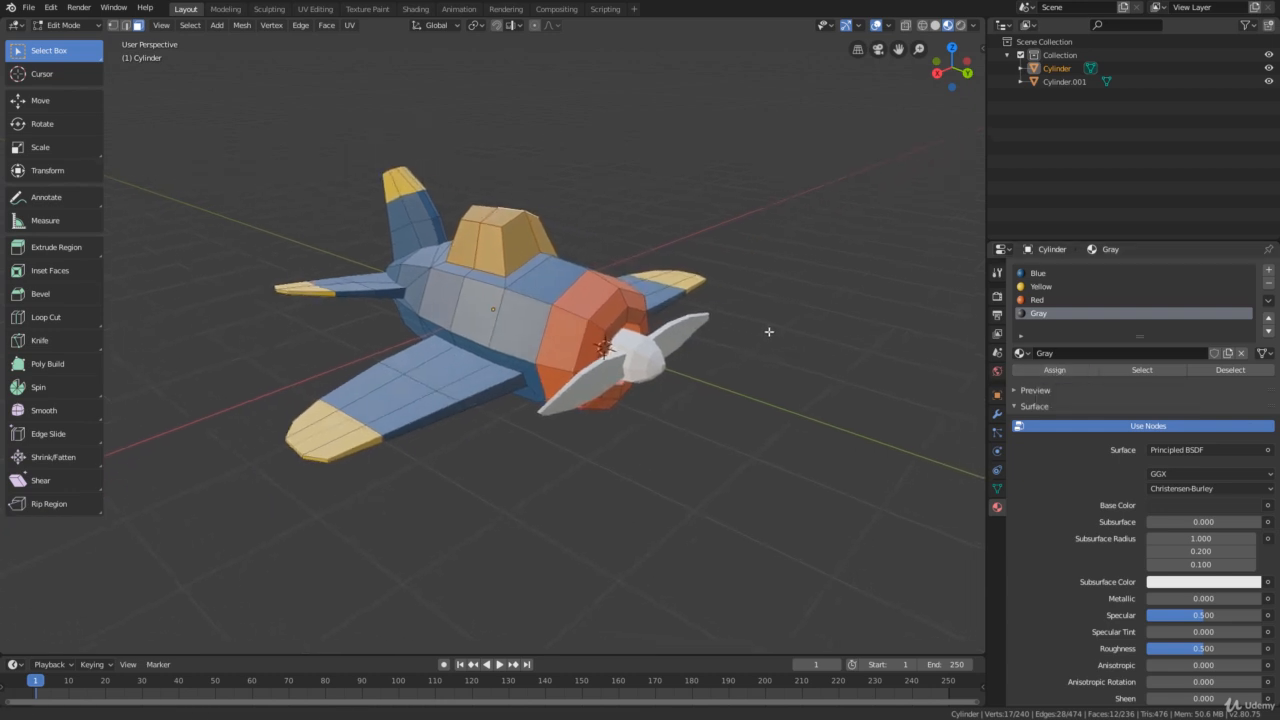
Return to Object Mode and check the colored airplane from the front
left_click(82, 27)
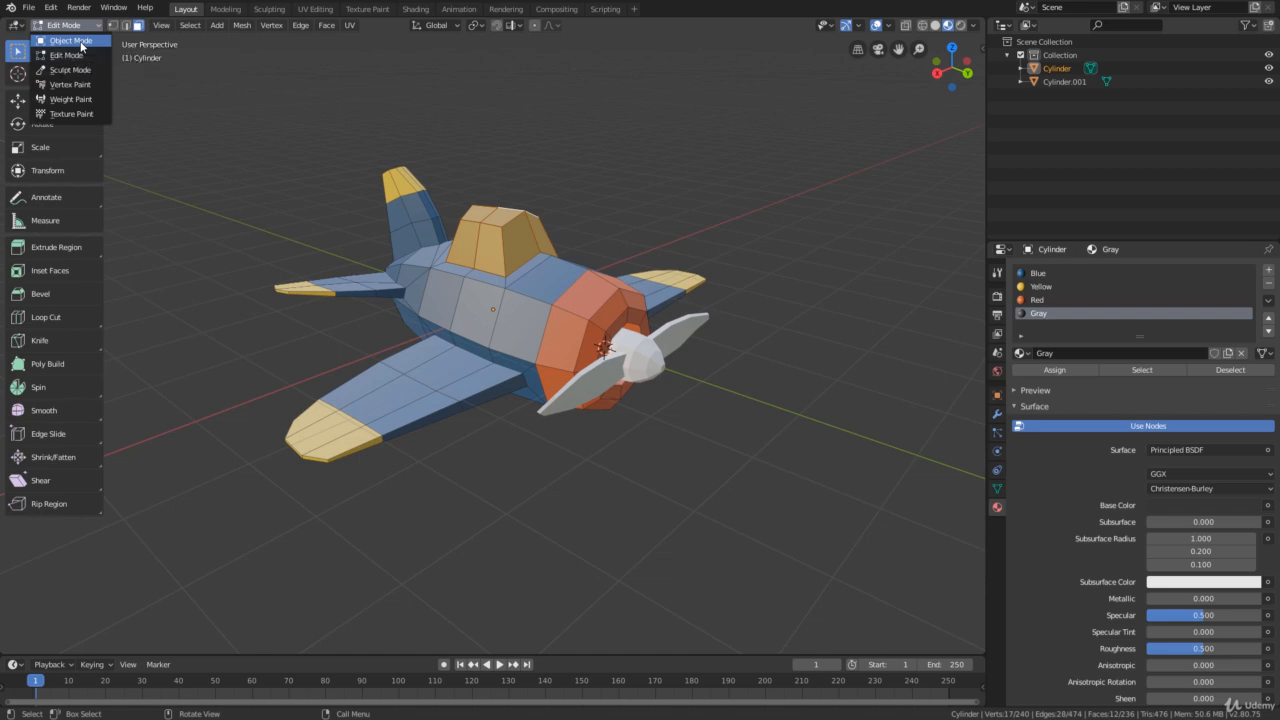
left_click(80, 41)
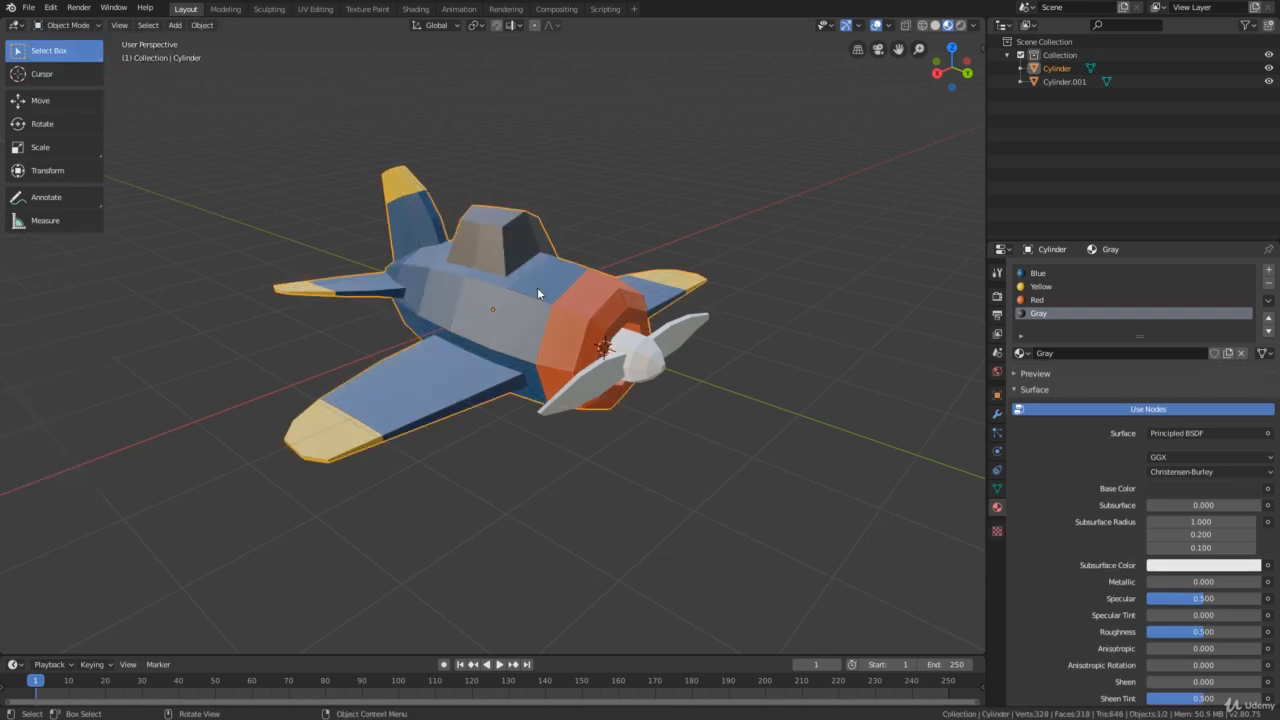
middle_click_drag(543, 290, 596, 309)
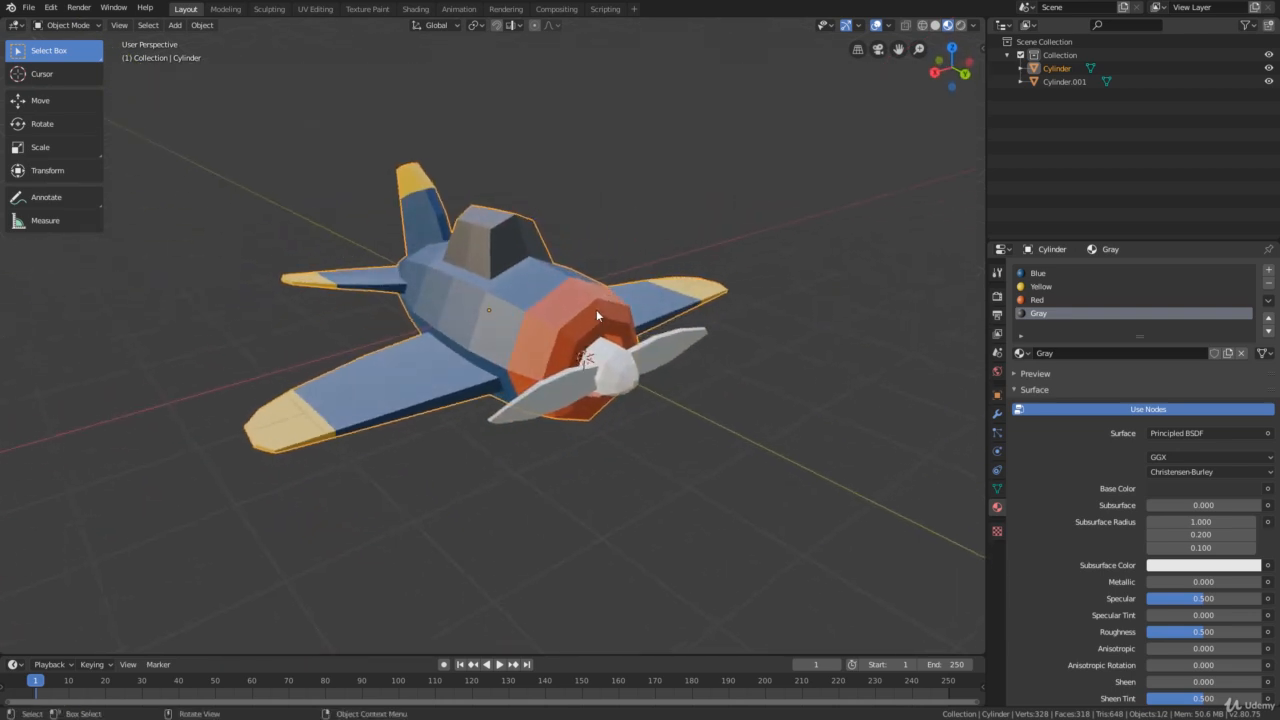
scroll(606, 333, "up", 2)
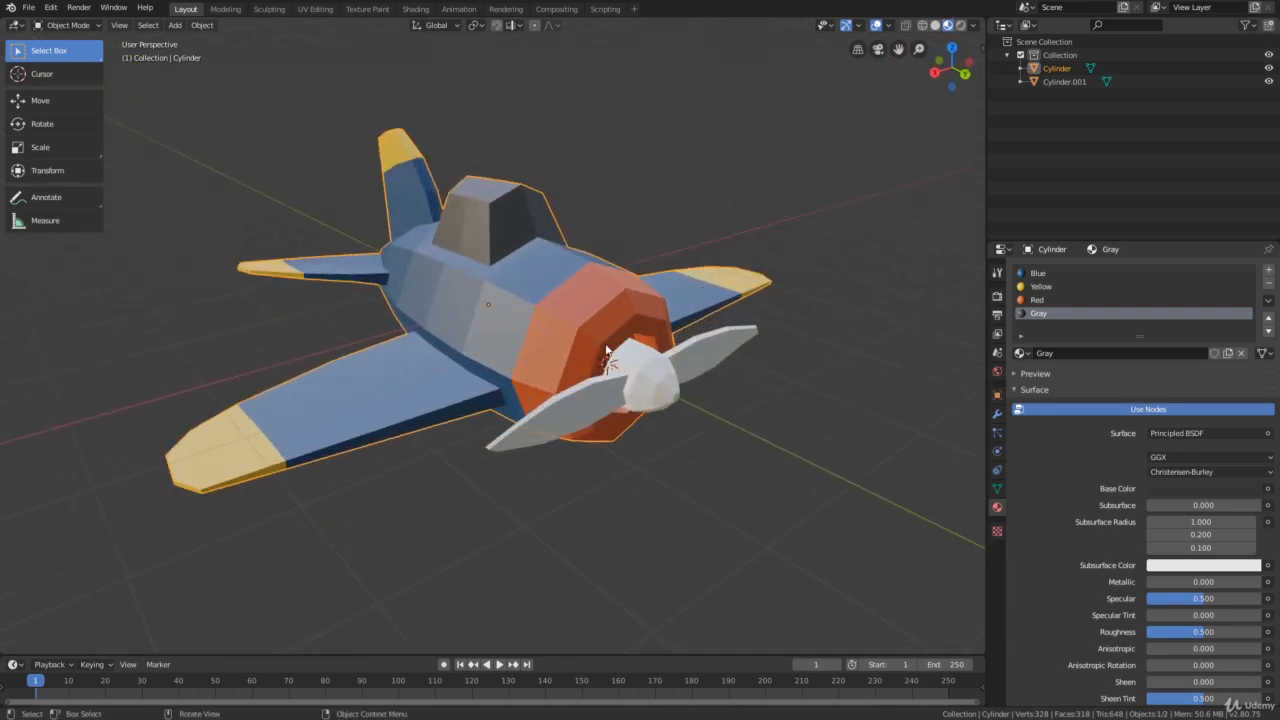
Select the separate propeller object in front of the nose
left_click(678, 396)
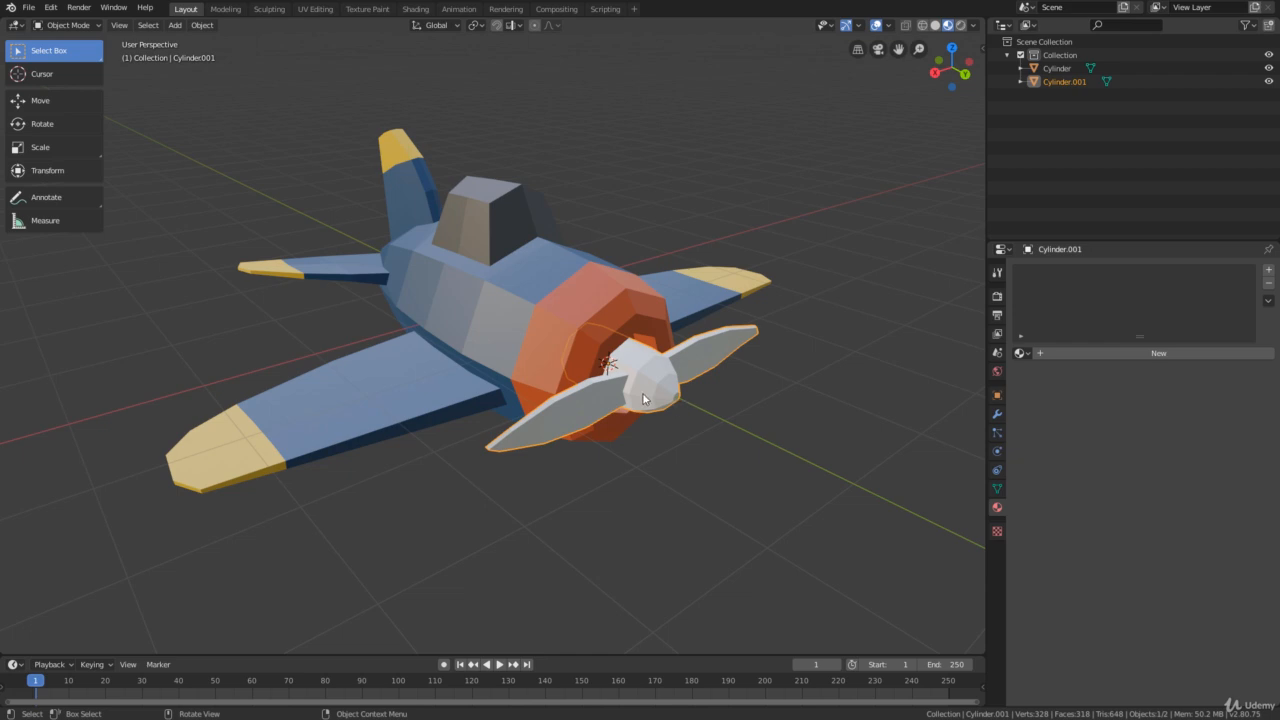
left_click(708, 406)
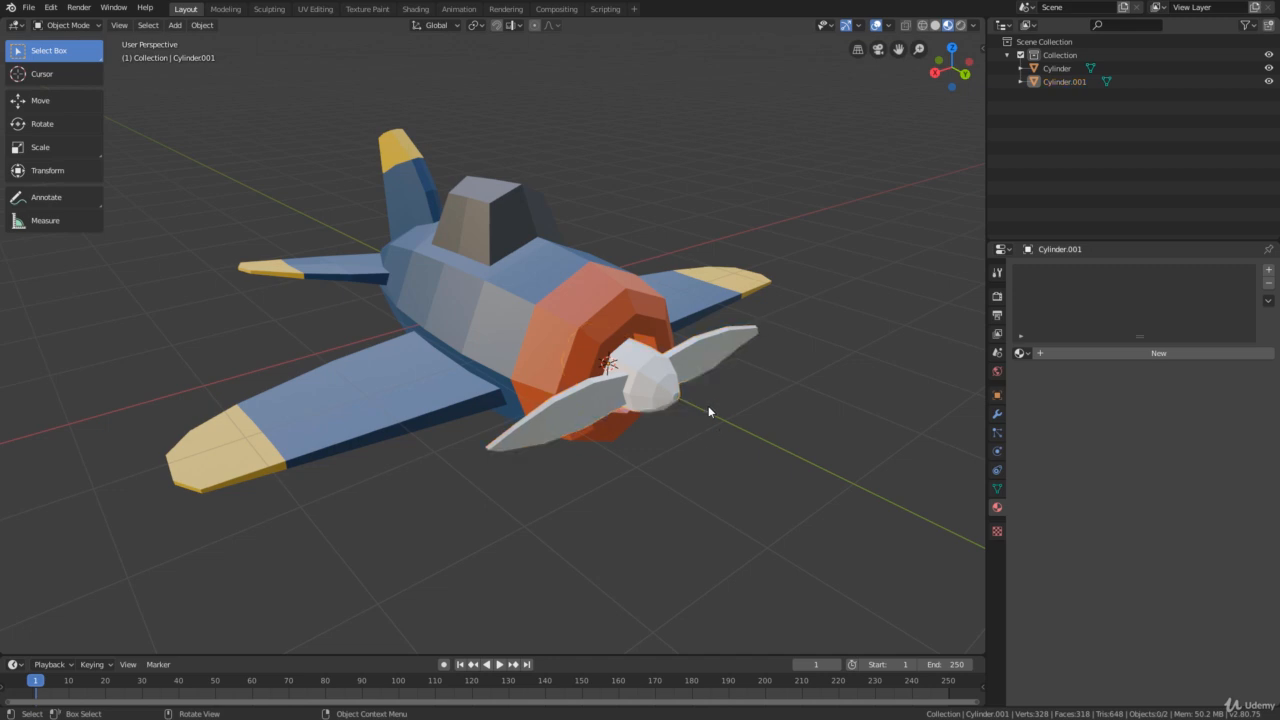
left_click(716, 360)
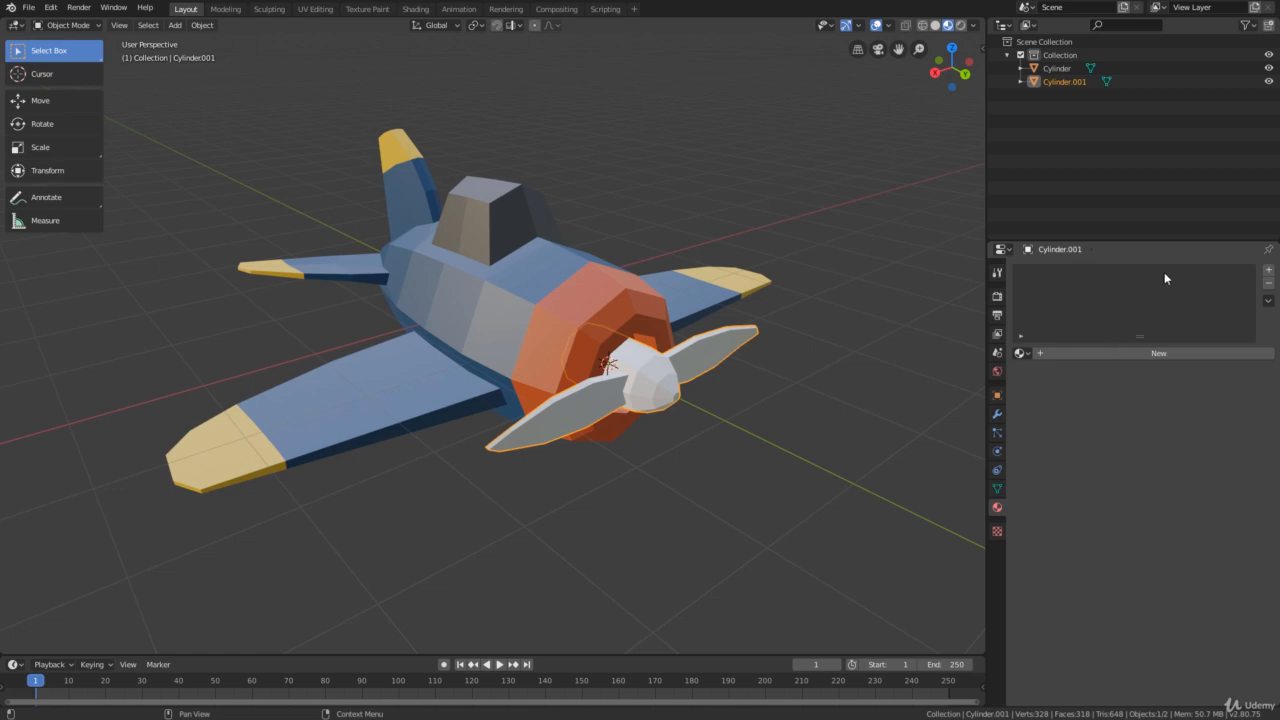
Check the airplane body's materials, reselect the propeller and try the existing Red material on it
left_click(599, 297)
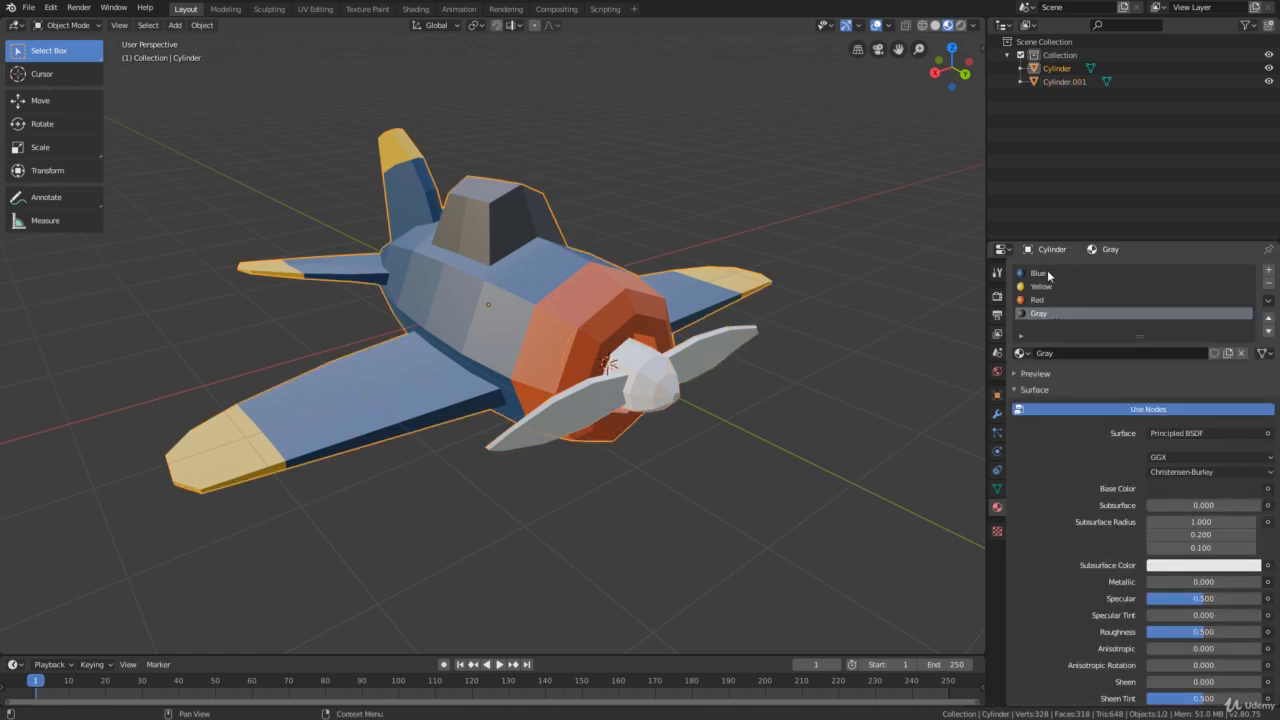
left_click(720, 335)
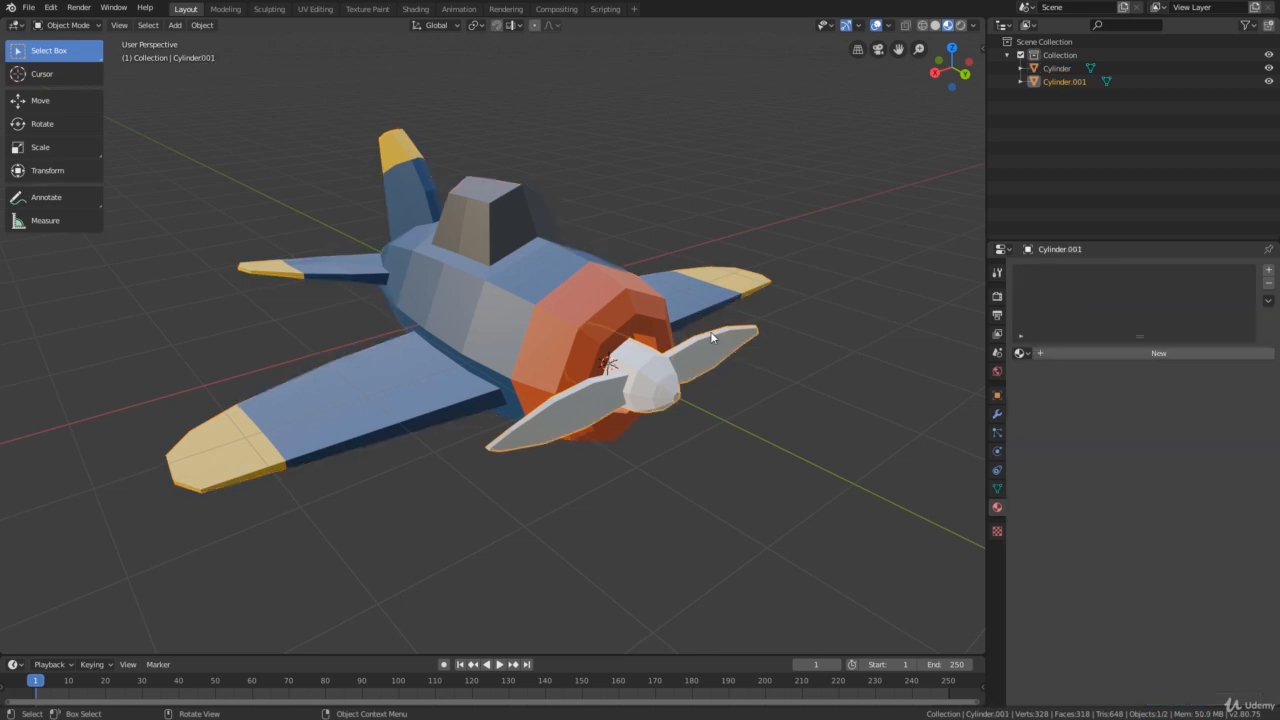
left_click(1020, 352)
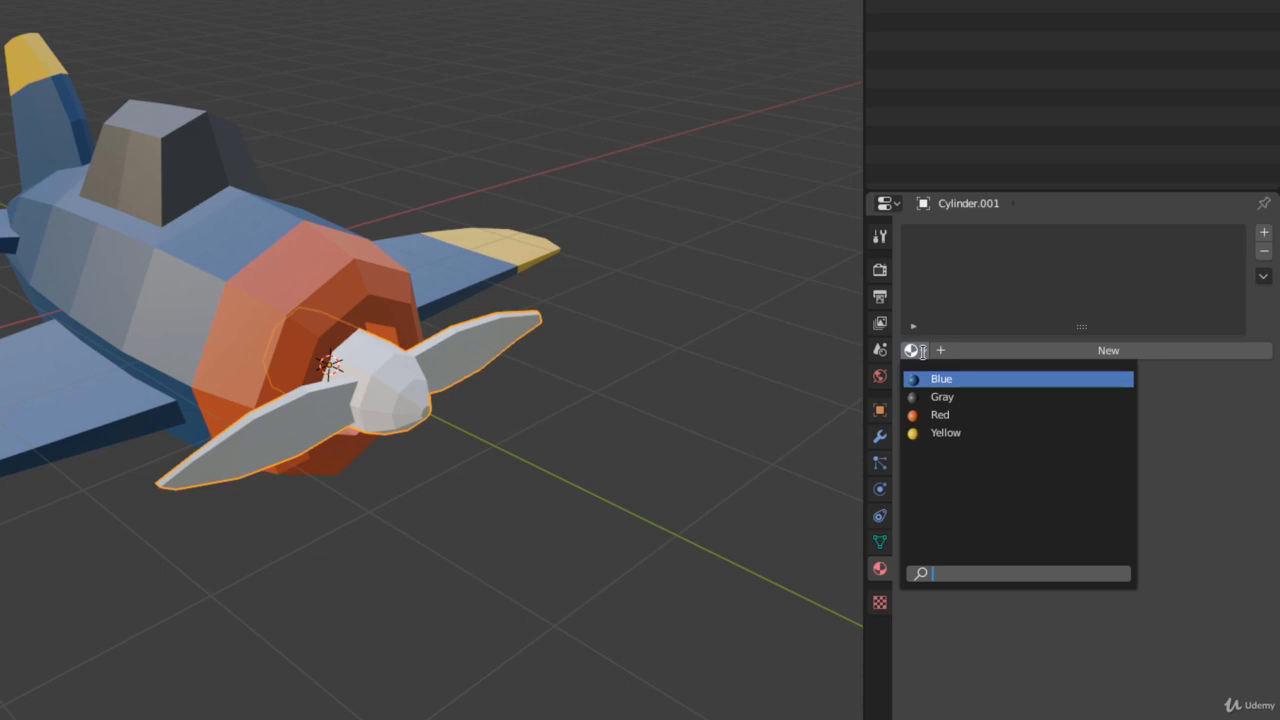
left_click(940, 414)
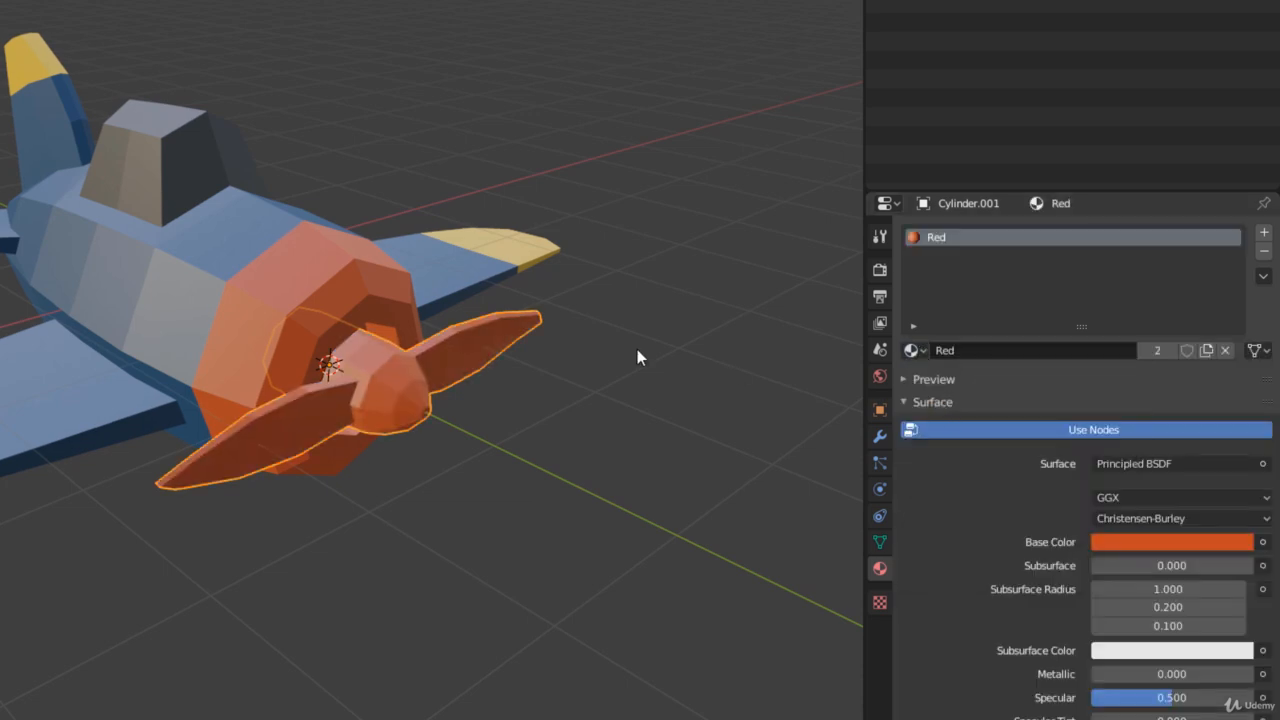
Try the existing Gray and Blue materials on the propeller in turn
left_click(913, 351)
left_click(933, 396)
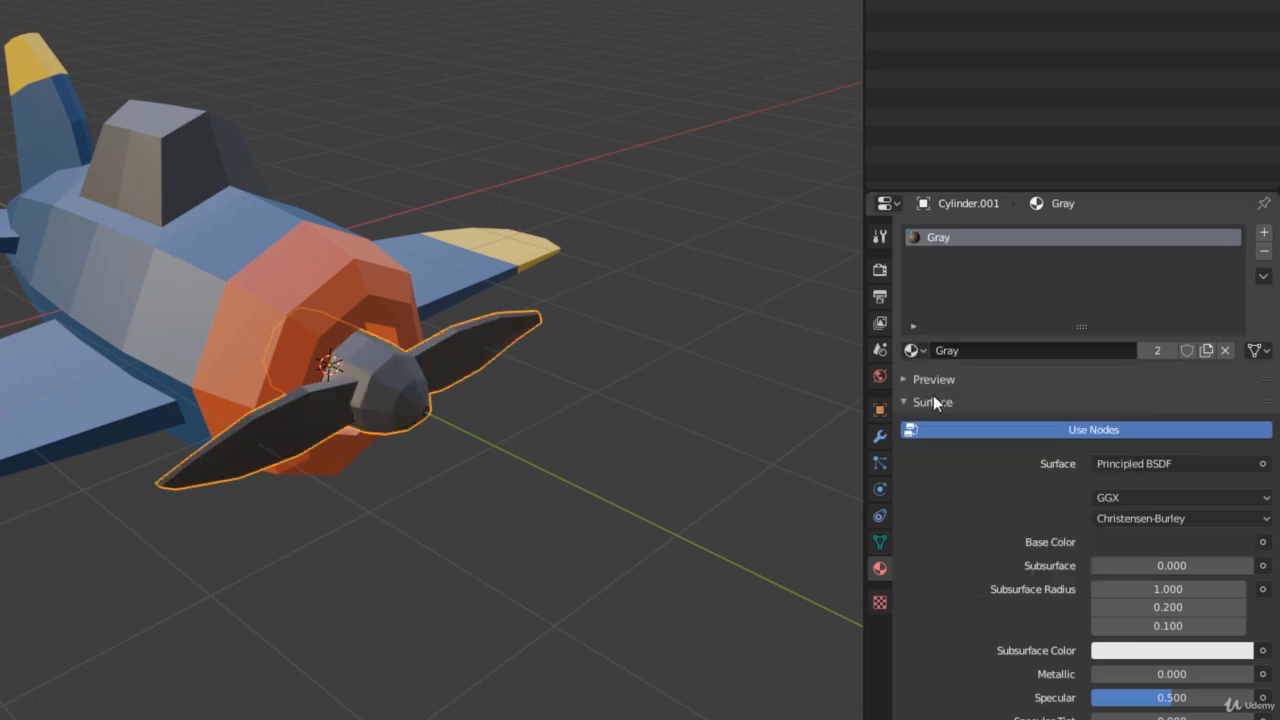
left_click(918, 352)
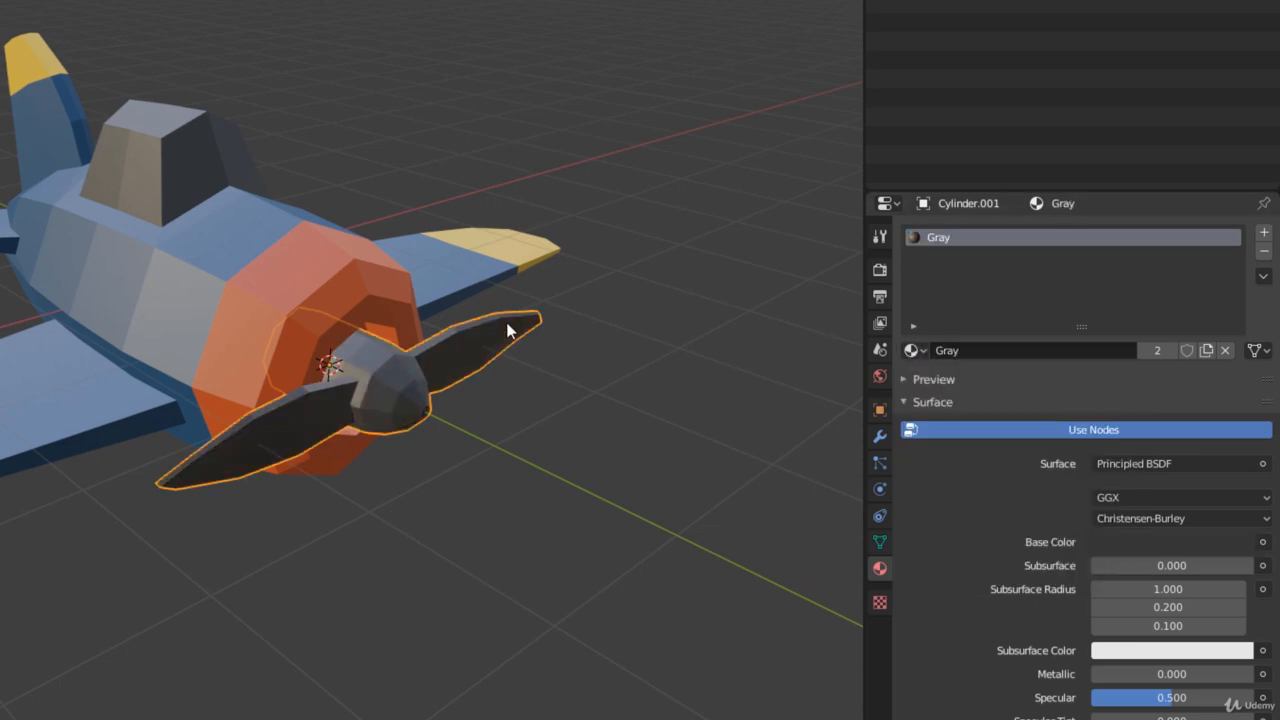
left_click(916, 352)
left_click(940, 379)
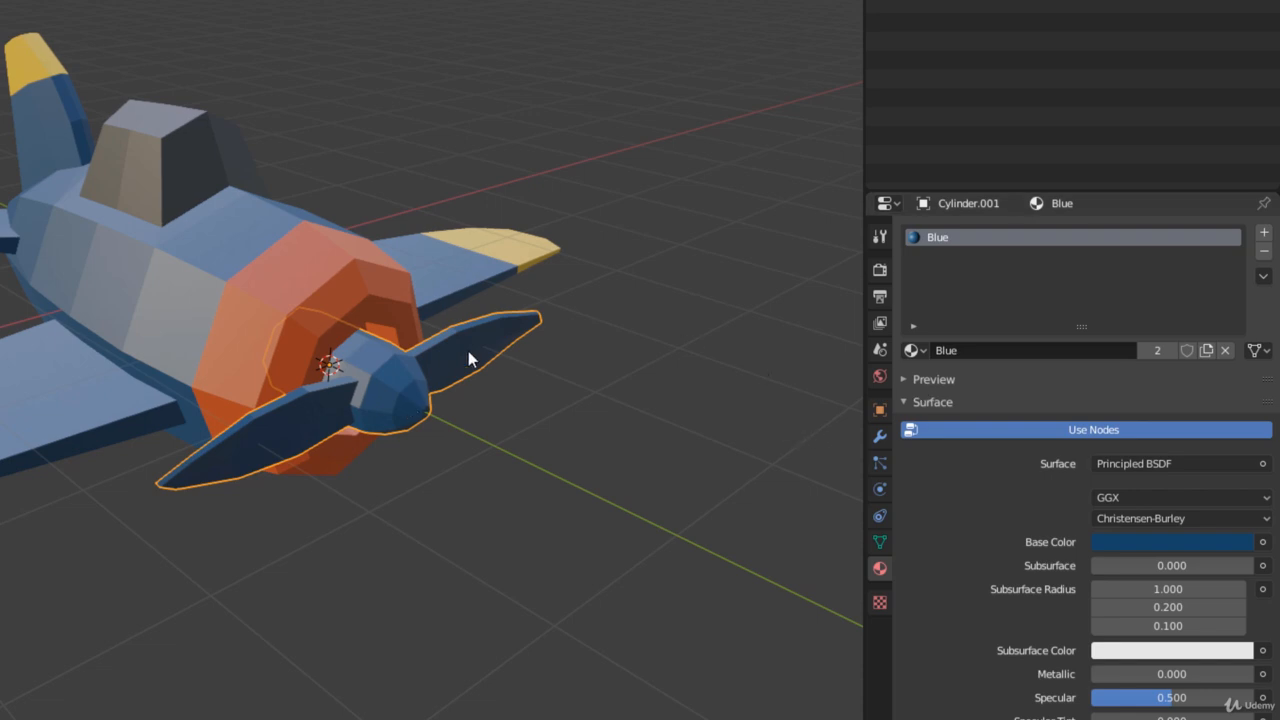
Set the propeller's material to the existing Gray and look at it on the whole airplane
left_click(914, 351)
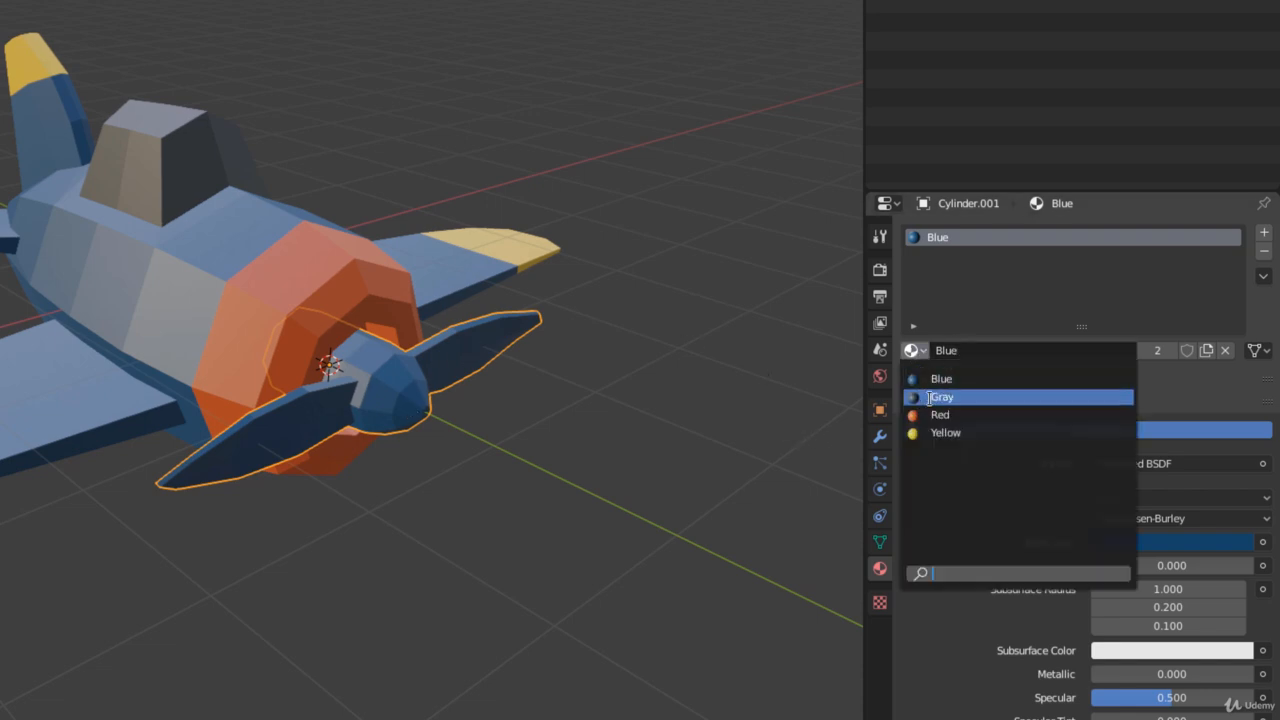
left_click(930, 397)
middle_click_drag(705, 367, 674, 356)
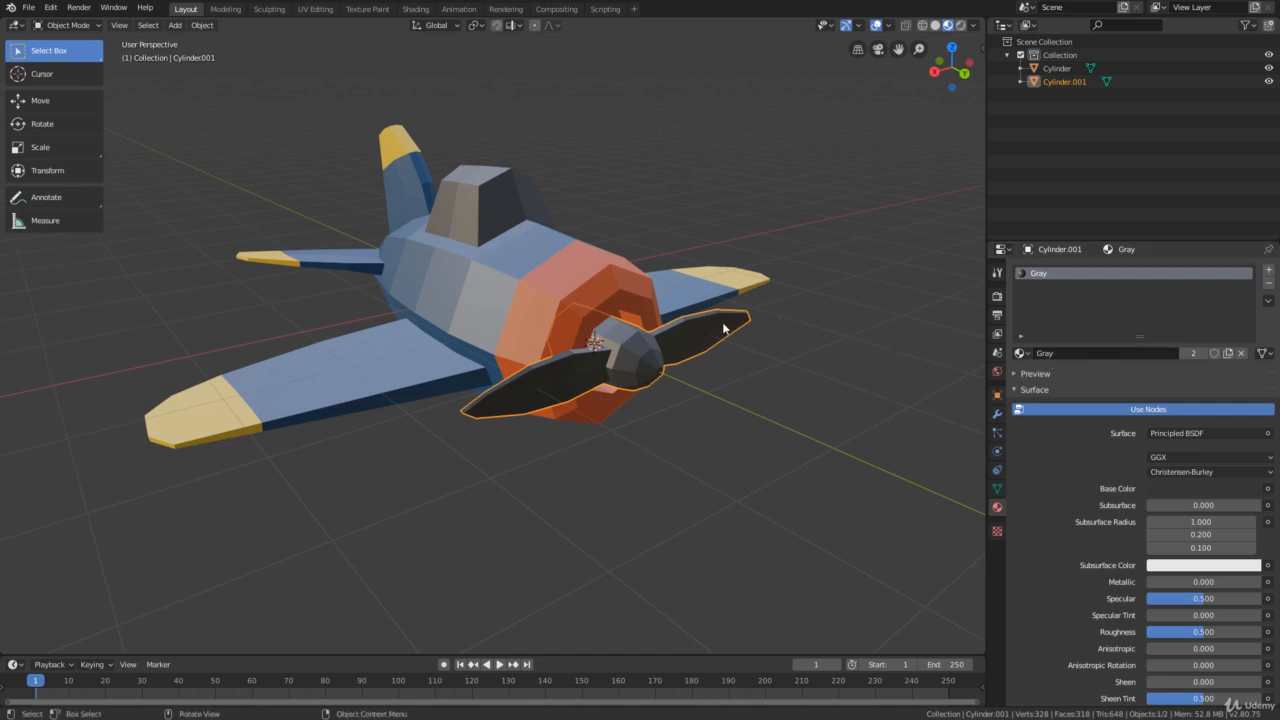
mouse_move(715, 373)
middle_mouse_down()
mouse_move(674, 354)
mouse_move(708, 357)
mouse_move(712, 379)
middle_mouse_up()
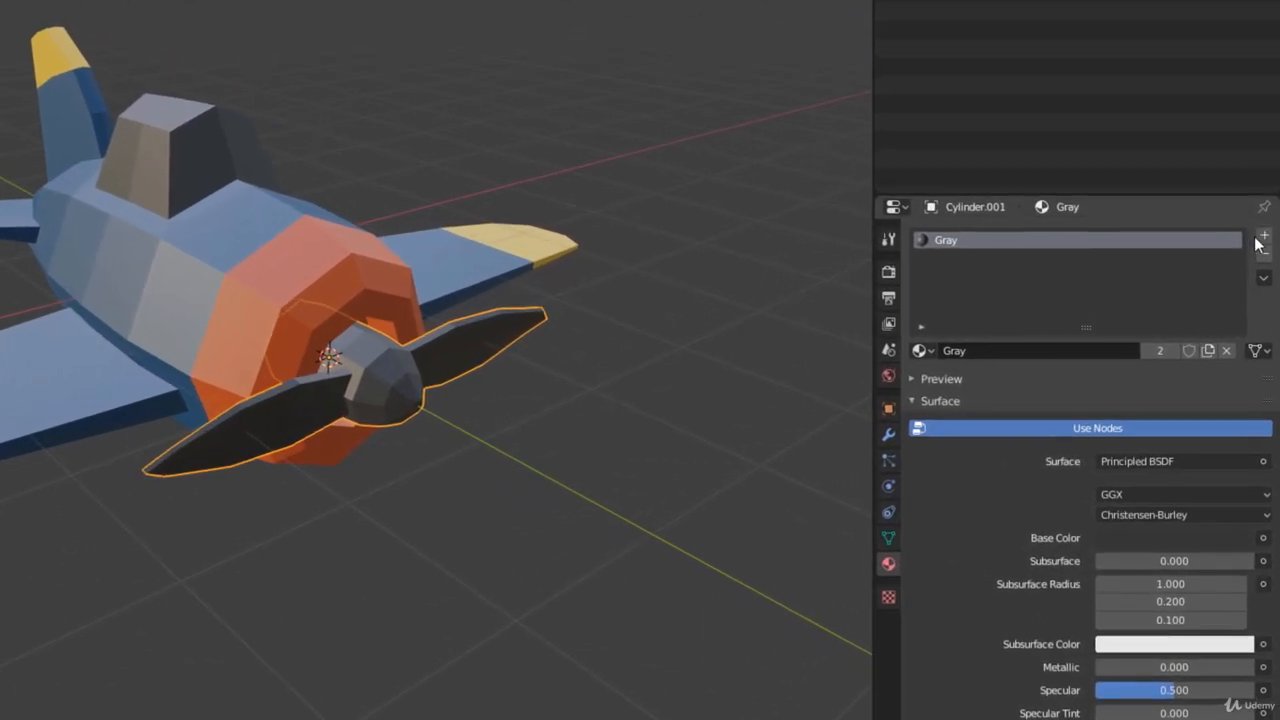
Add a second material slot to the propeller and link the existing Yellow material to it
left_click(1266, 237)
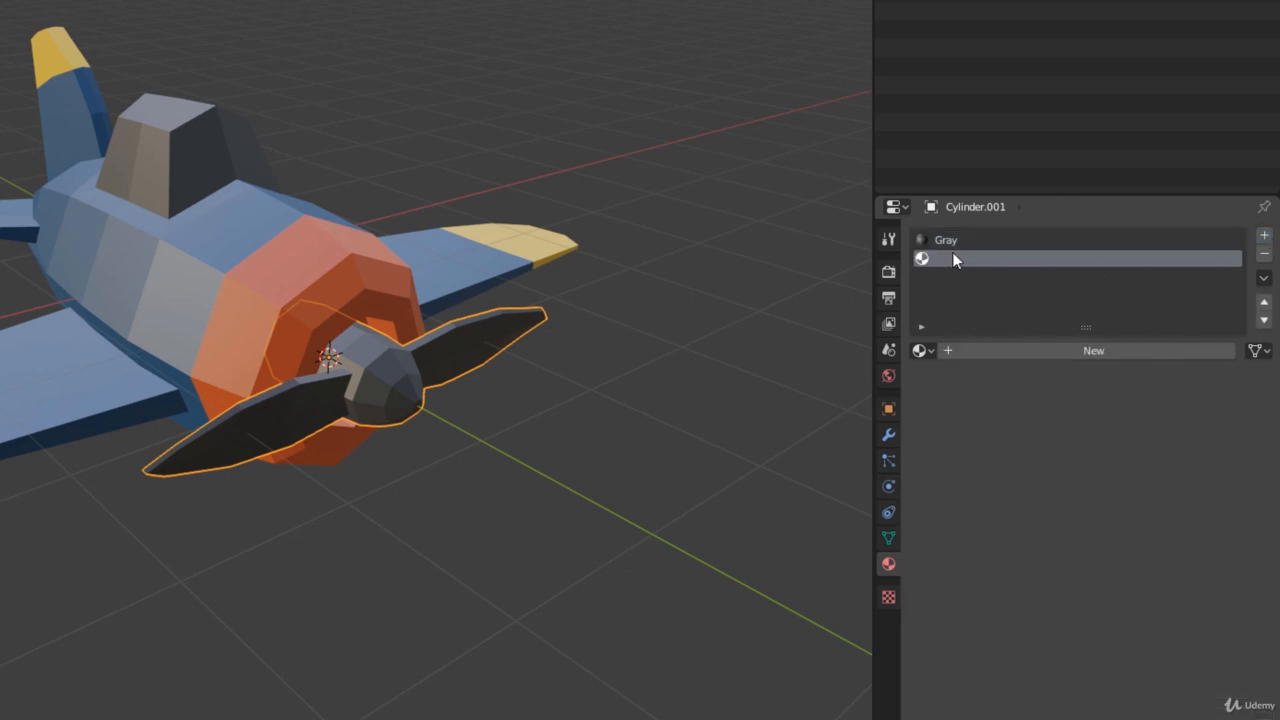
left_click(922, 350)
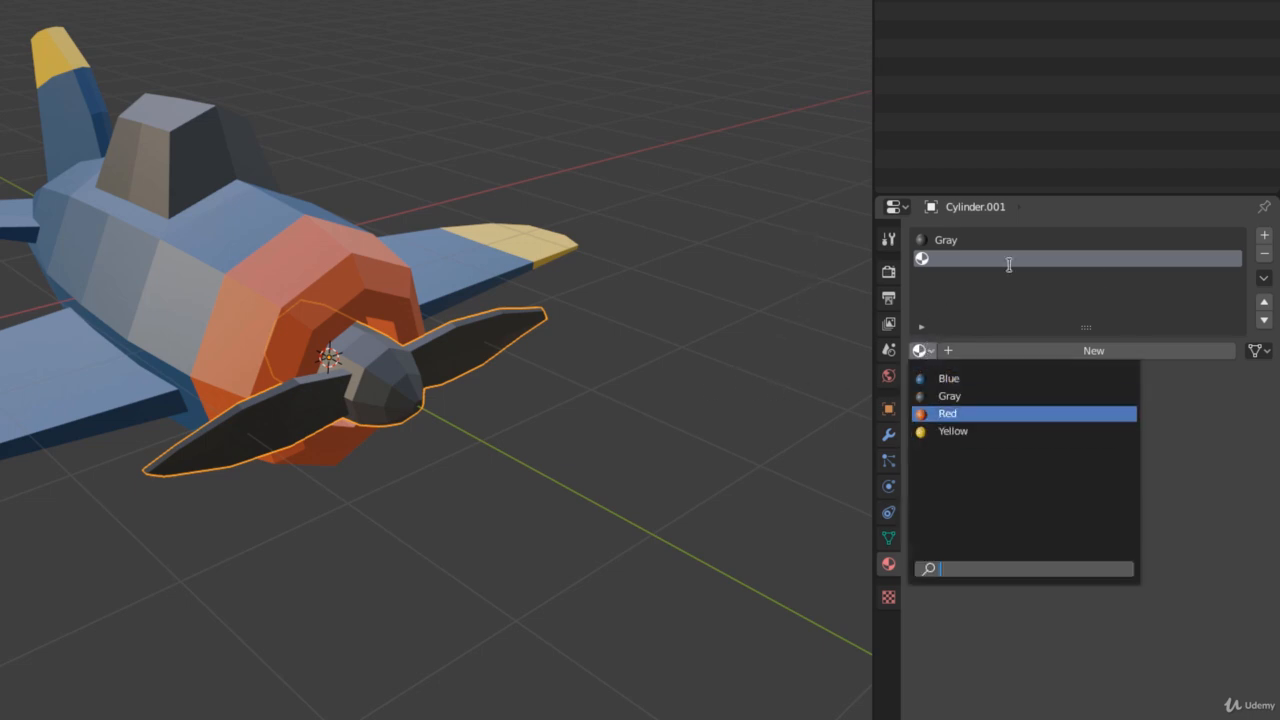
left_click(1098, 295)
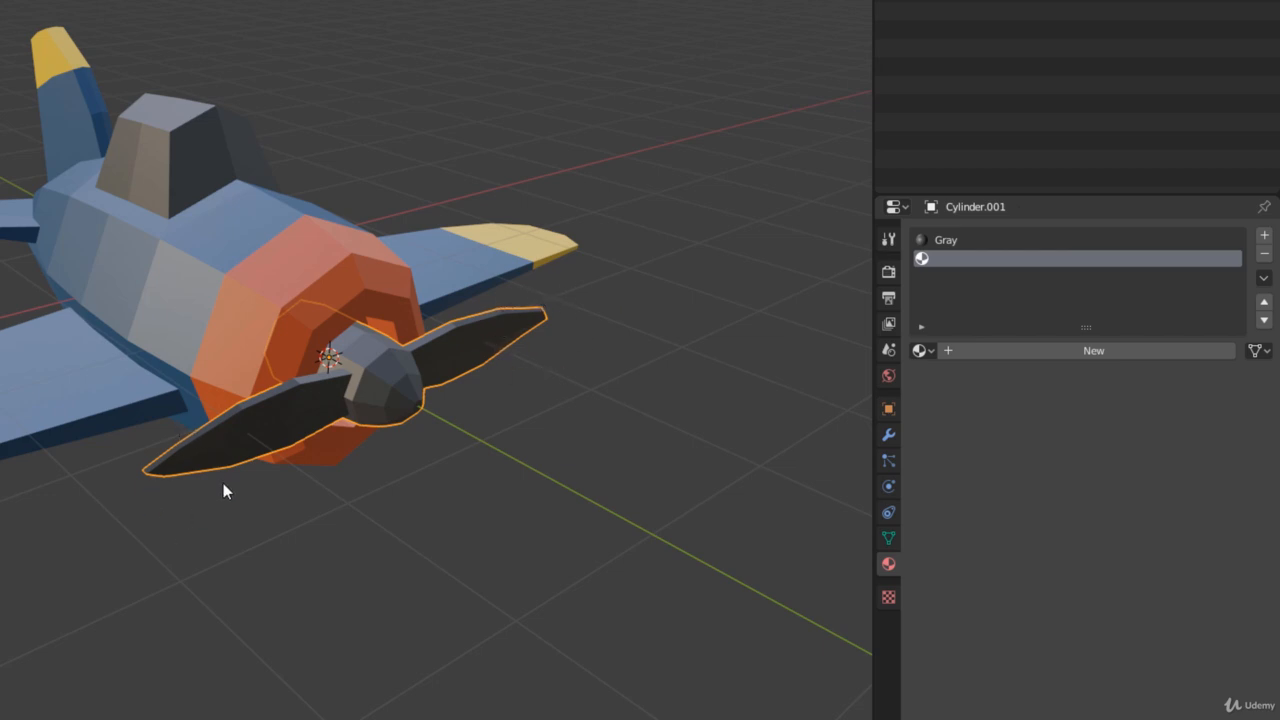
middle_click_drag(226, 491, 205, 535)
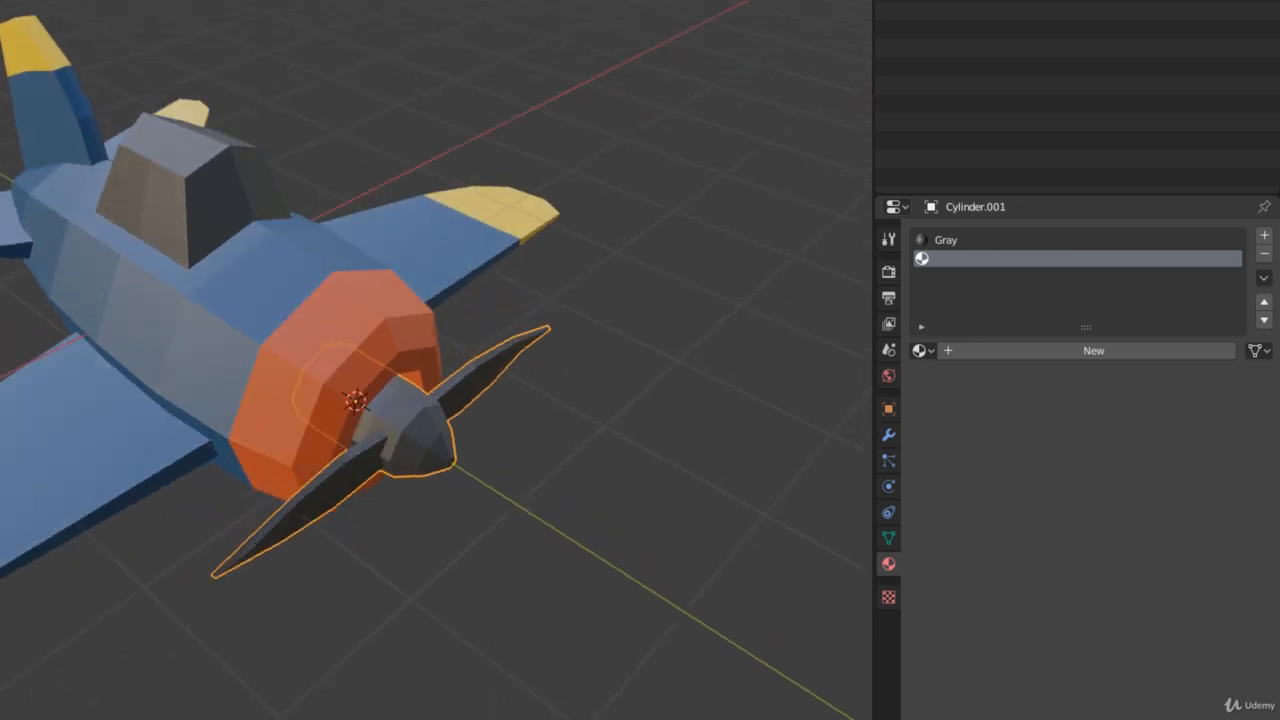
middle_click_drag(173, 209, 166, 189)
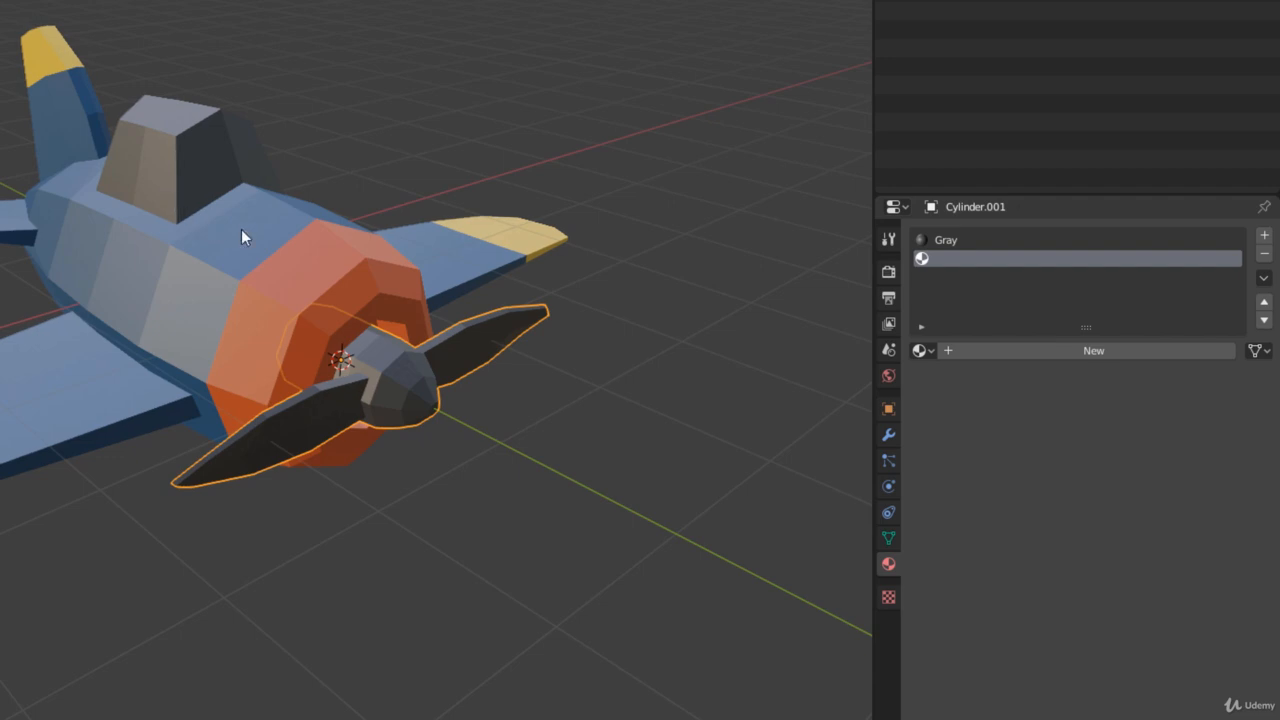
left_click(924, 351)
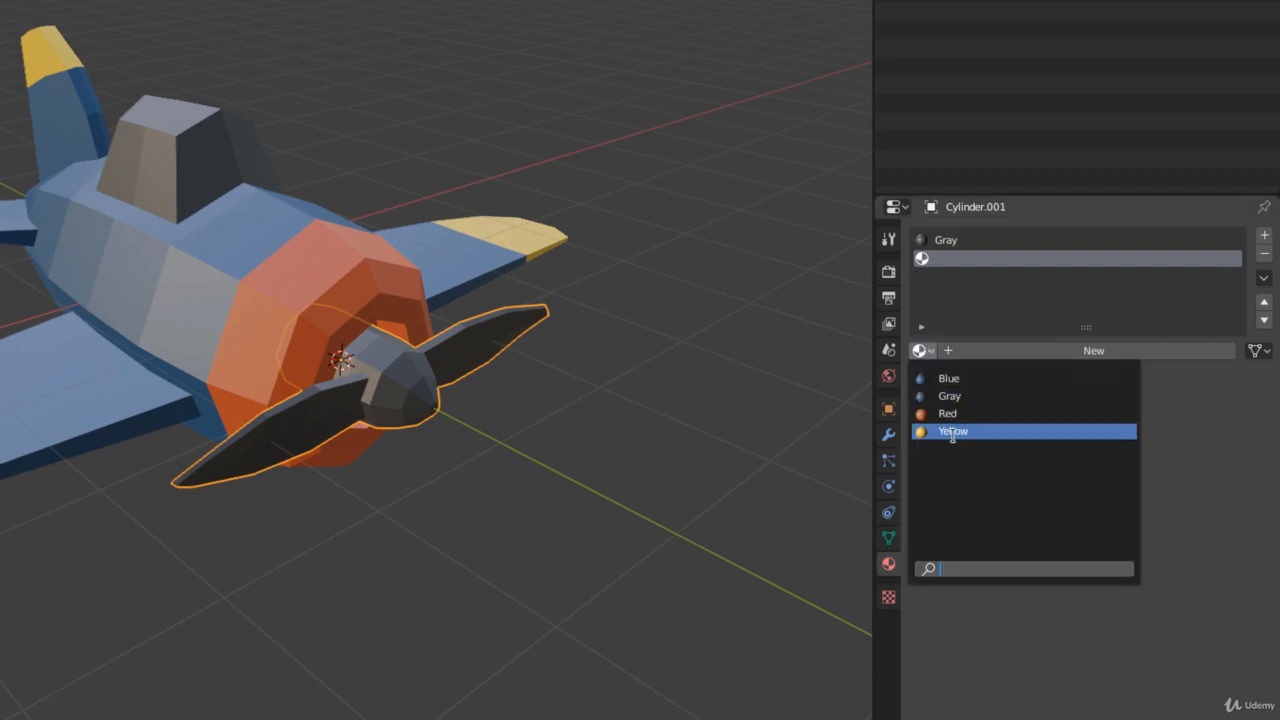
left_click(955, 432)
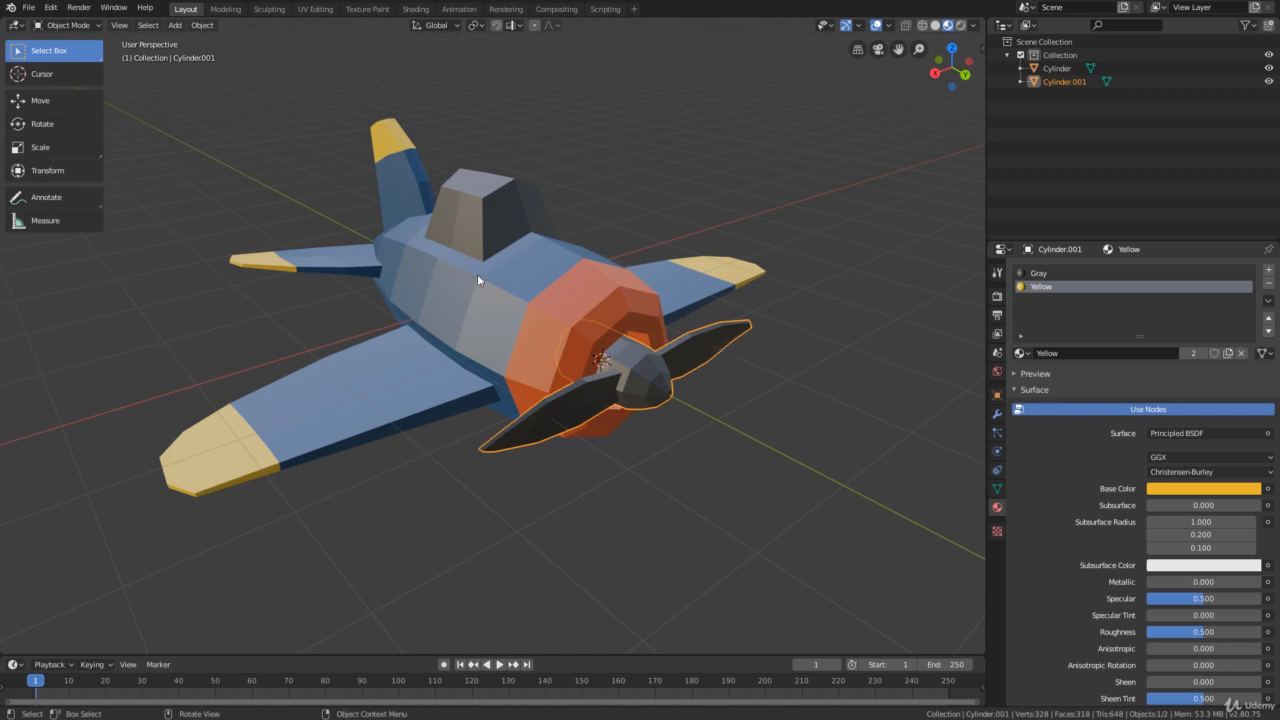
In Edit Mode with X-ray display on, select the outer tip faces of both propeller blades and assign them the Yellow material
left_click(68, 25)
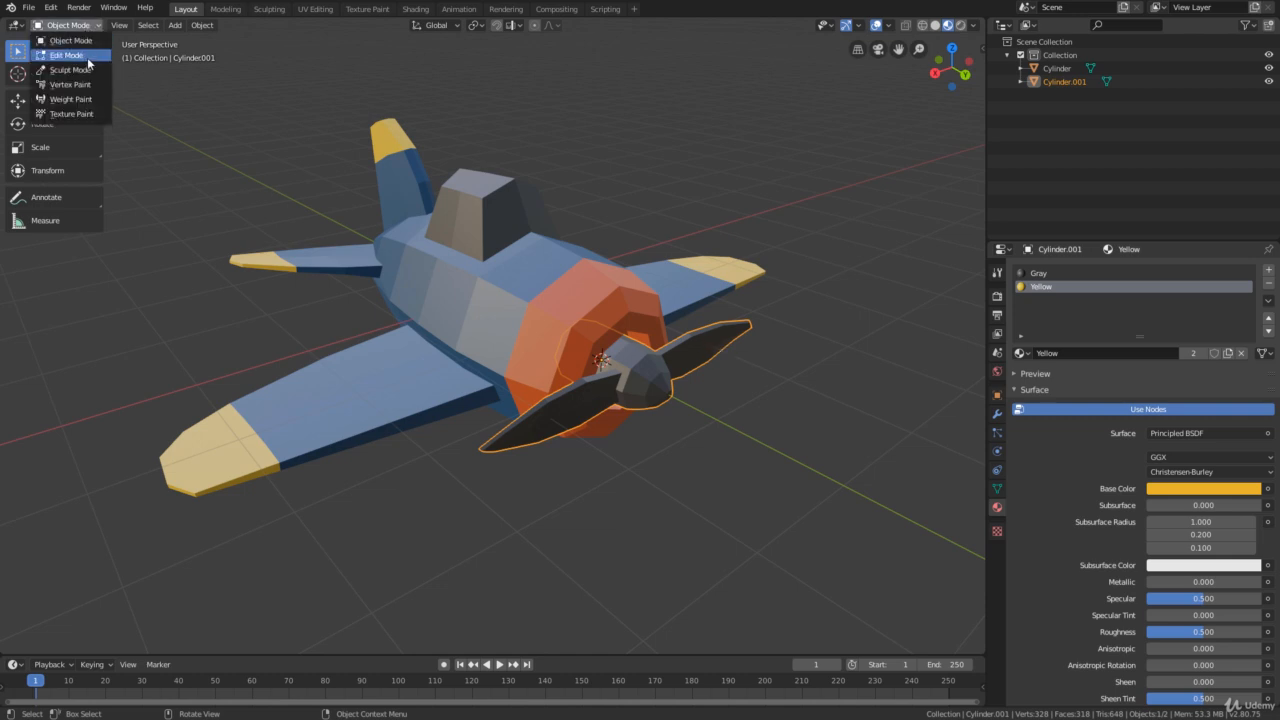
left_click(88, 64)
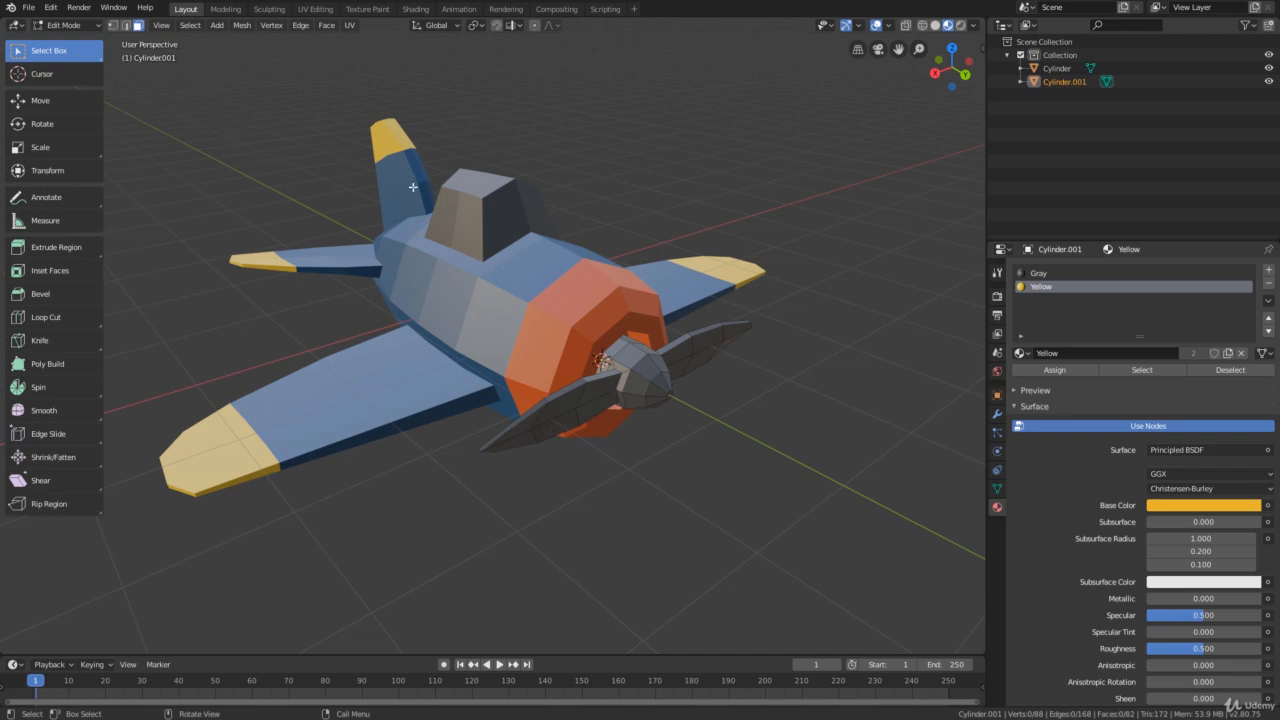
middle_click_drag(620, 181, 655, 171)
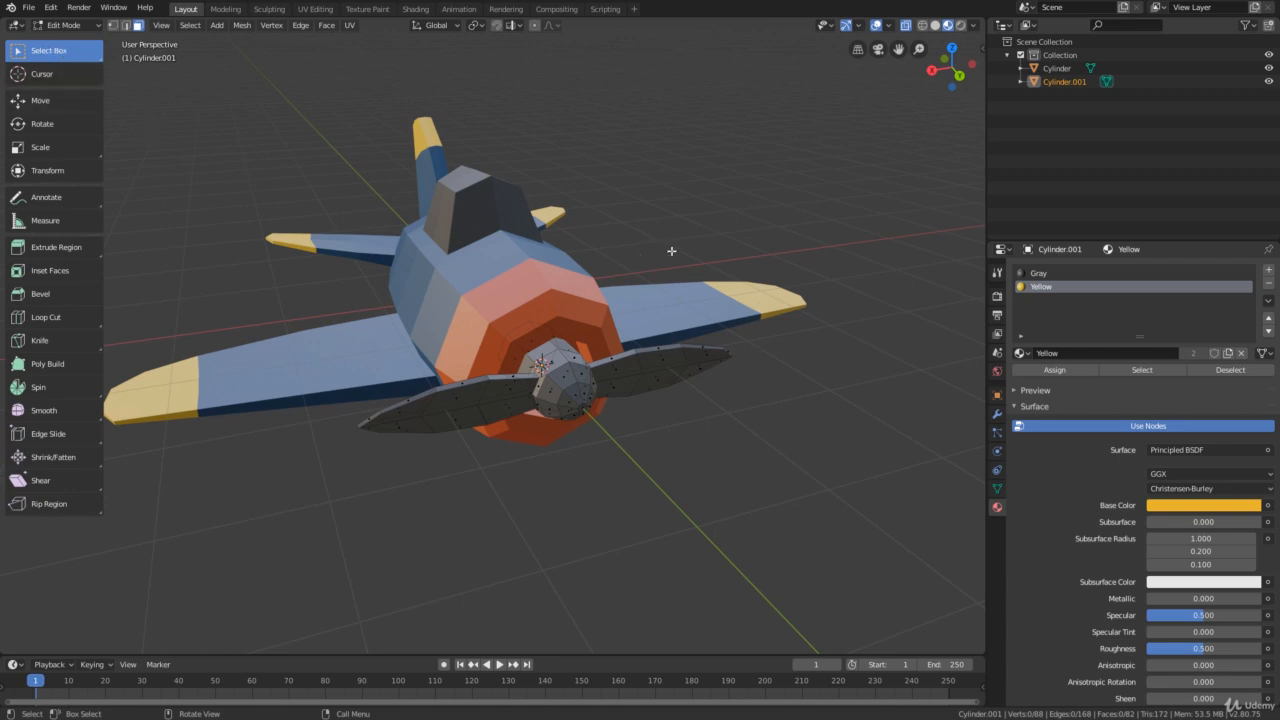
left_click_drag(763, 283, 677, 414)
middle_click_drag(744, 419, 700, 416)
left_click_drag(300, 362, 386, 449)
middle_click_drag(388, 448, 431, 451)
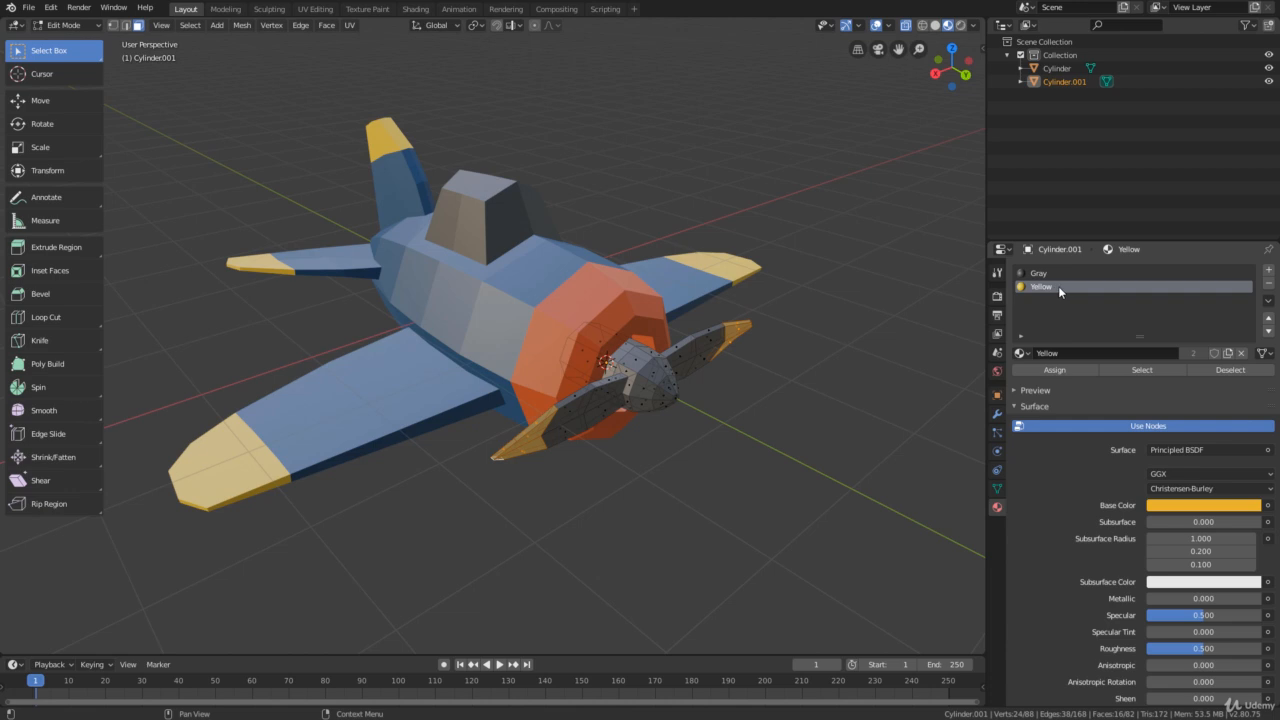
left_click(1056, 370)
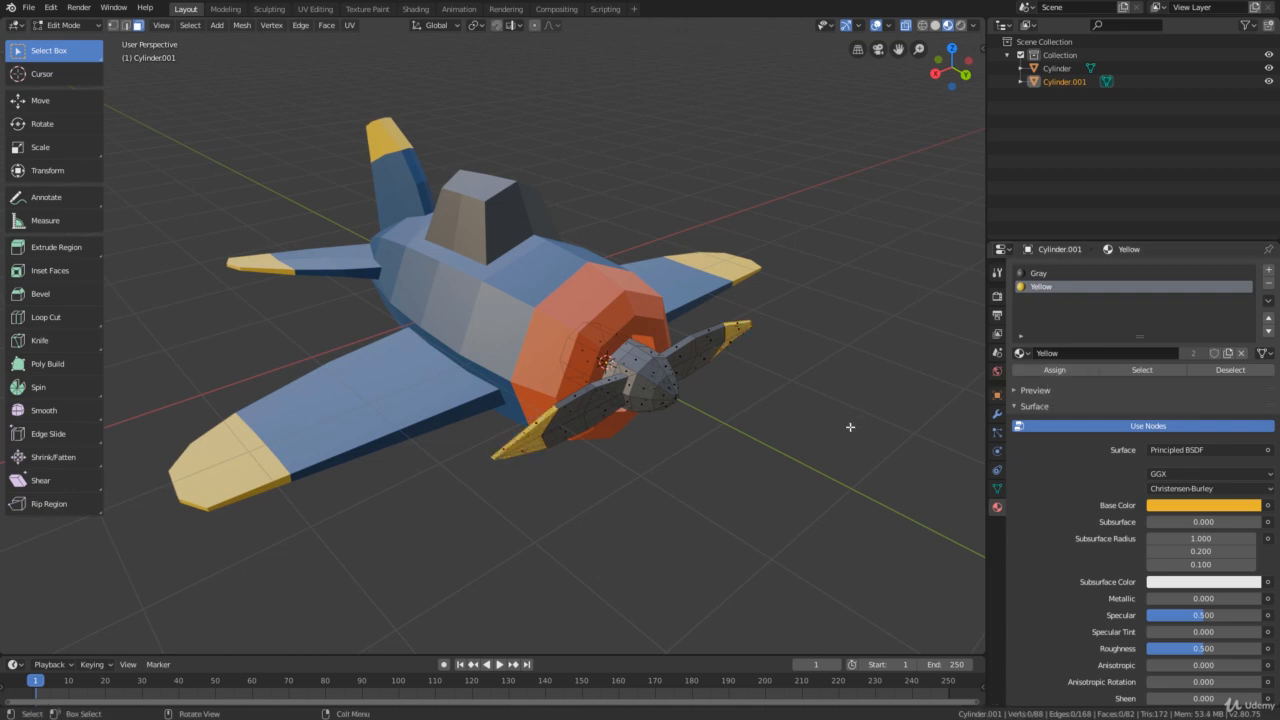
Select the small end face at the very tip of the propeller hub
middle_click_drag(761, 450, 735, 417)
scroll(757, 453, "up", 1)
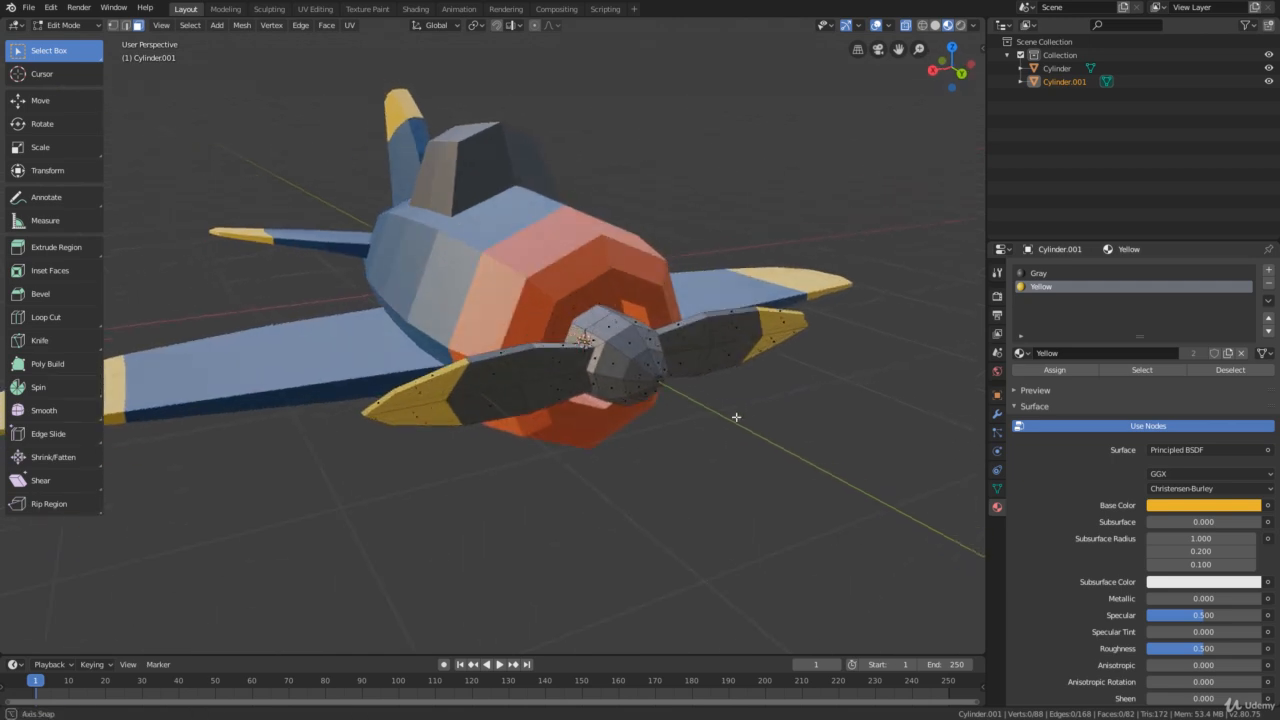
scroll(729, 418, "up", 1)
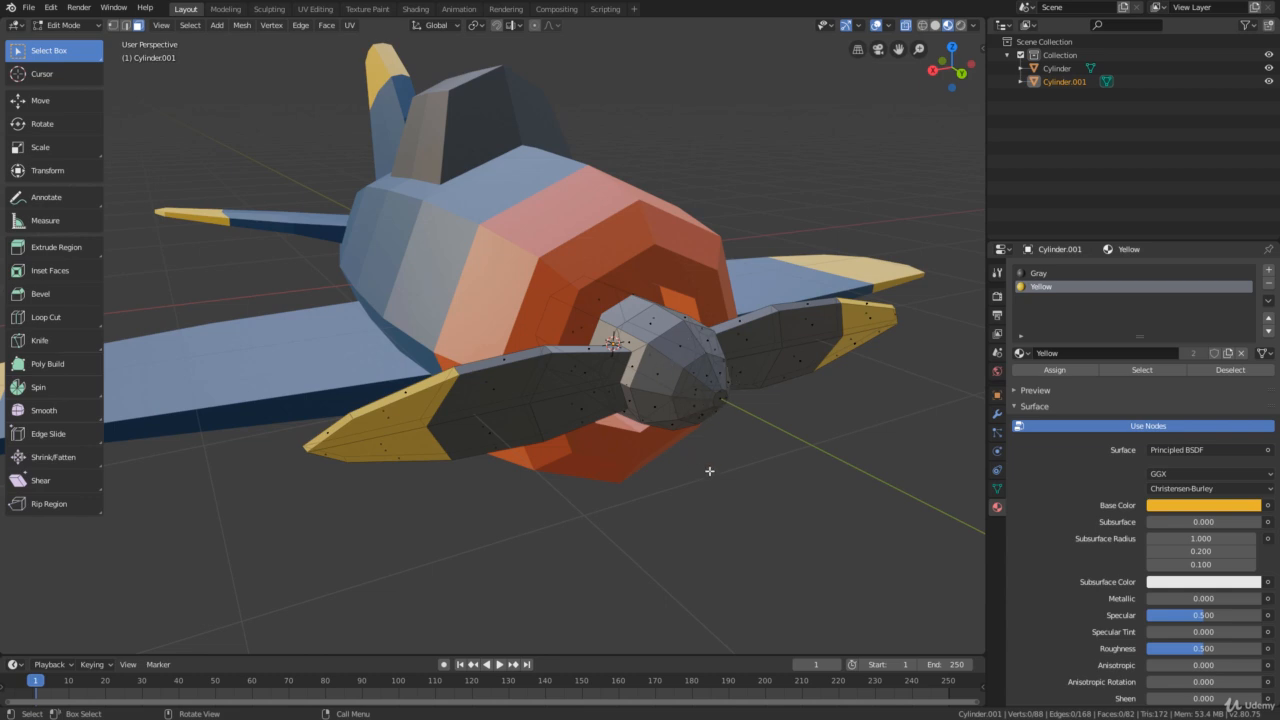
scroll(700, 450, "up", 3)
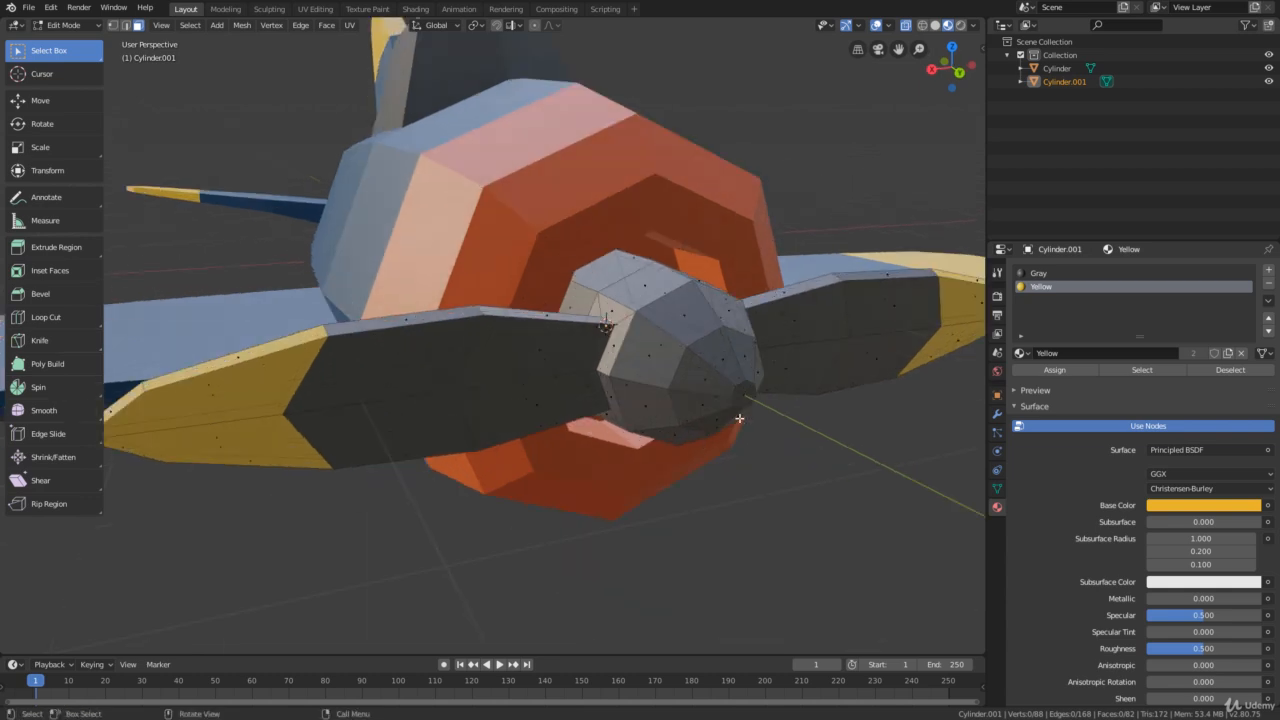
left_click(746, 397)
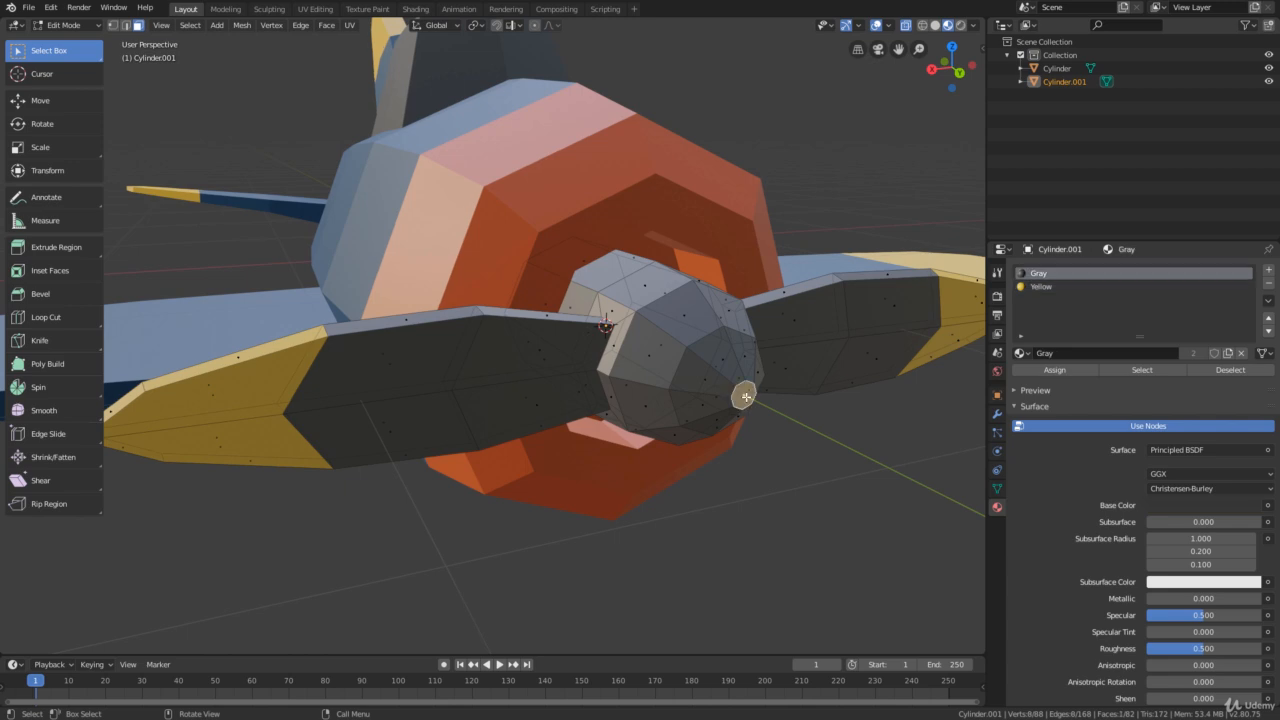
scroll(748, 400, "down", 3)
mouse_move(748, 400)
middle_mouse_down()
mouse_move(712, 420)
mouse_move(729, 409)
middle_mouse_up()
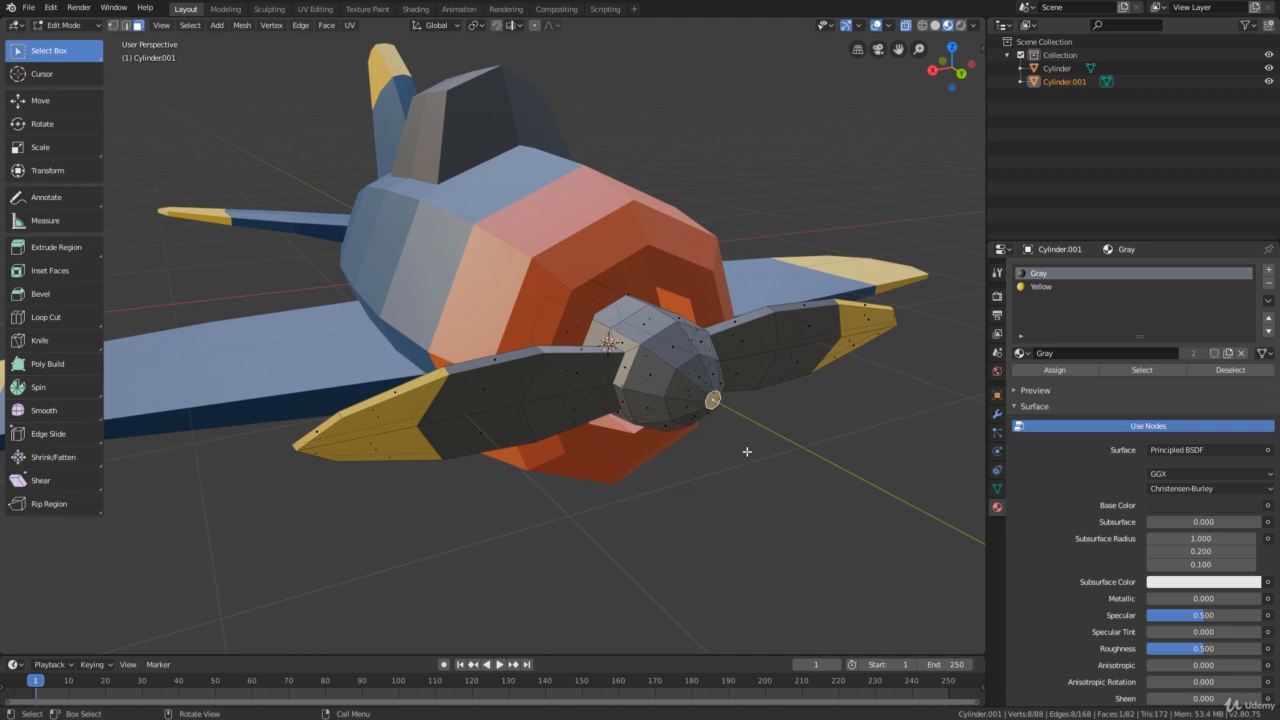
Grow the selection from the hub's end face with Select More twice to cover the two surrounding rings of faces
key("ctrl")
left_click(190, 25)
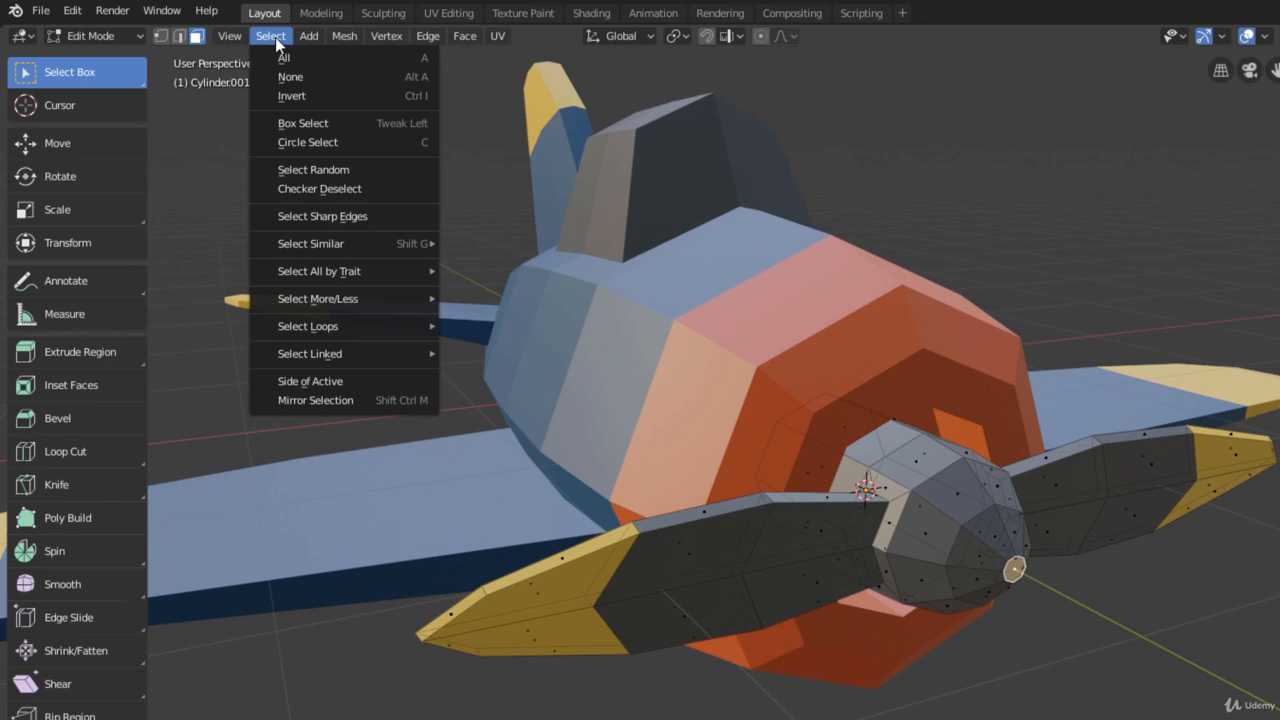
mouse_move(352, 302)
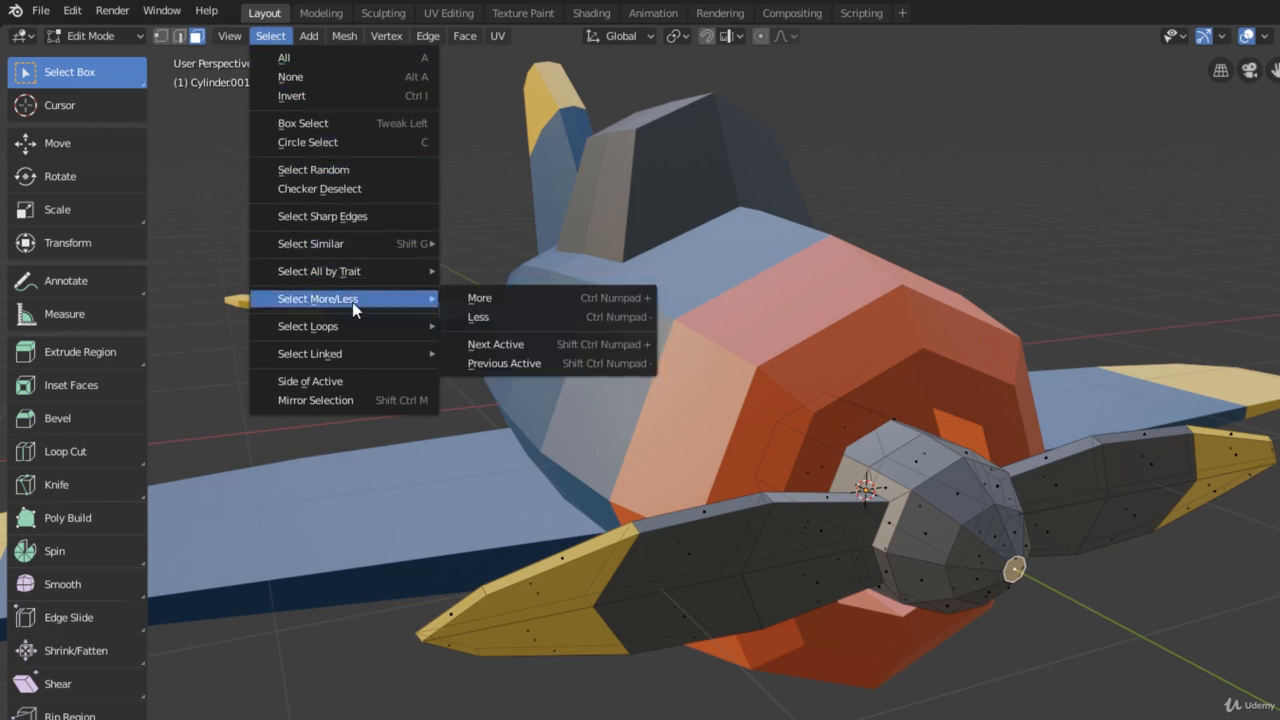
left_click(487, 301)
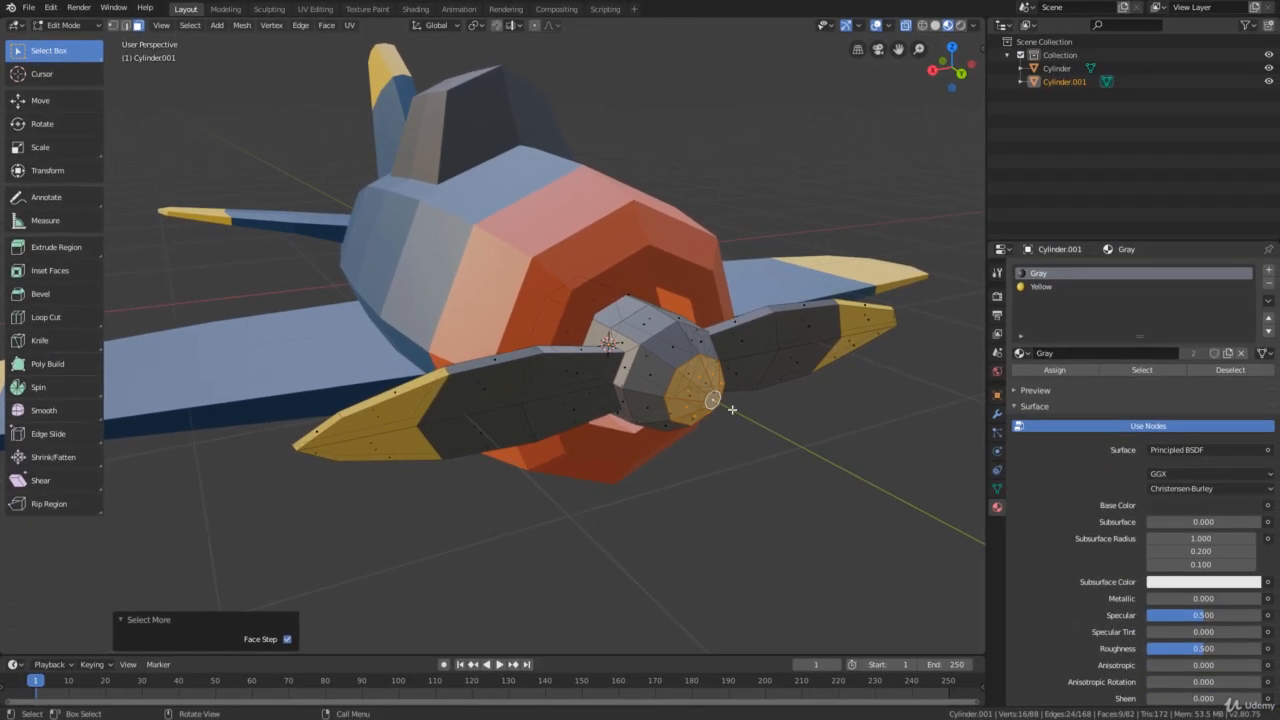
key("ctrl")
key("ctrl+KP_Add")
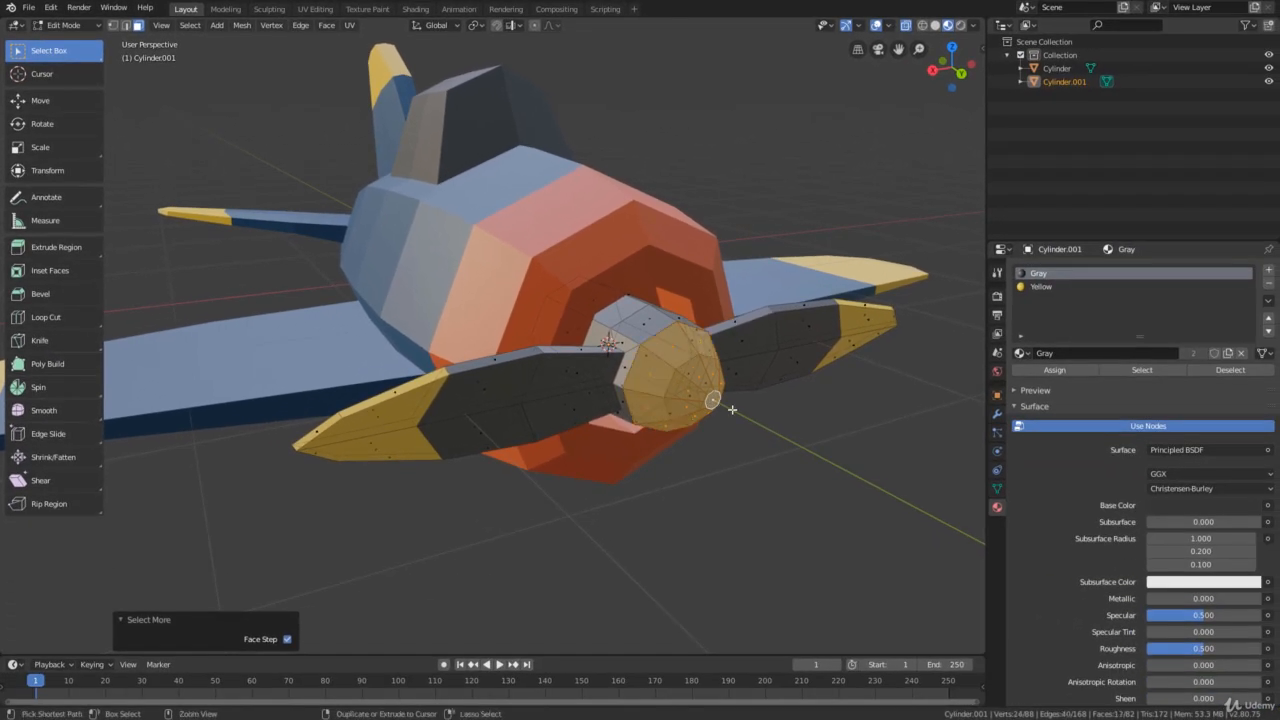
Clear the selection and box-select the propeller hub's front faces from a top-like view with X-ray display on
scroll(732, 410, "down", 3)
middle_click_drag(732, 410, 647, 448)
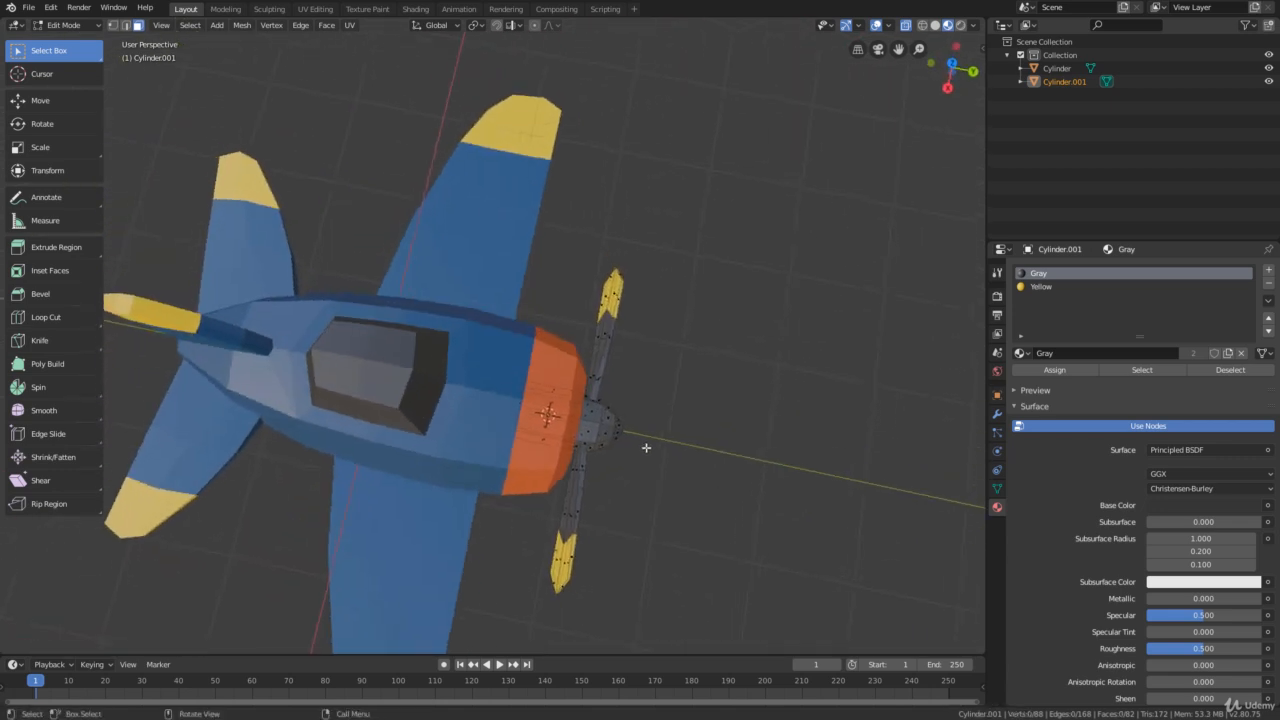
left_click_drag(652, 393, 600, 465)
middle_click_drag(600, 465, 664, 241)
left_click_drag(664, 241, 613, 330)
middle_click_drag(613, 330, 597, 380)
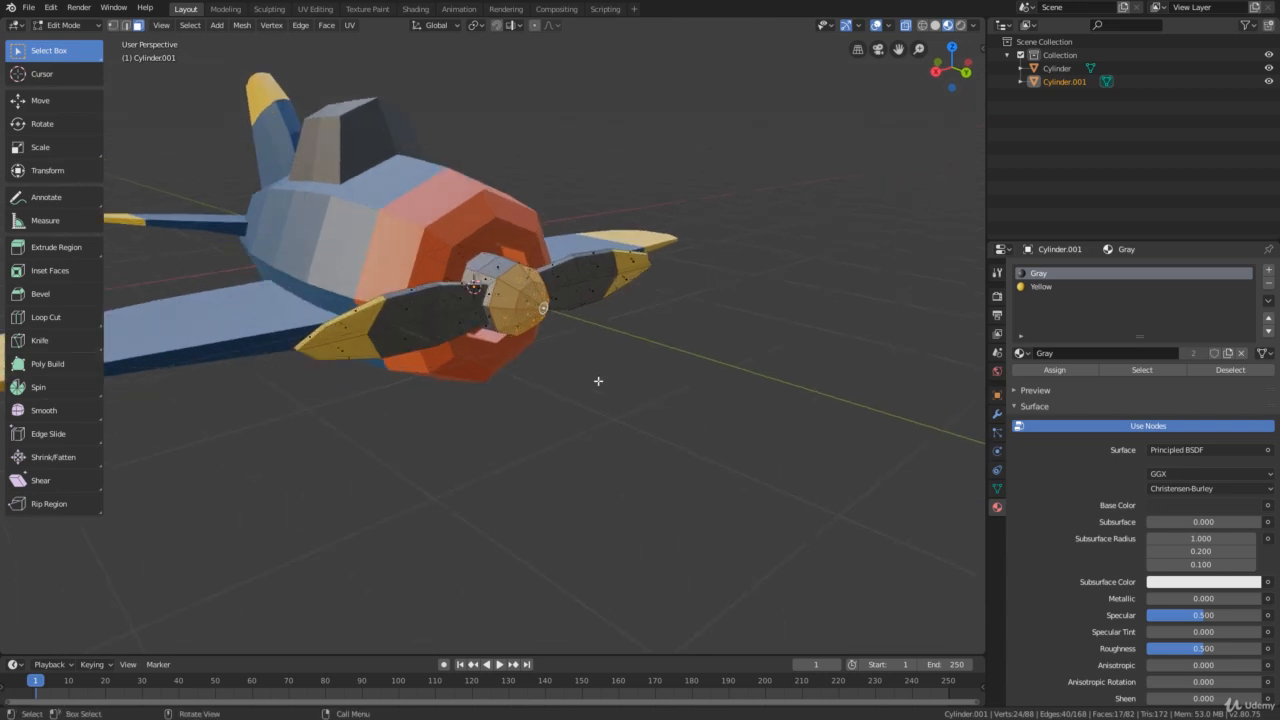
scroll(600, 365, "up", 4)
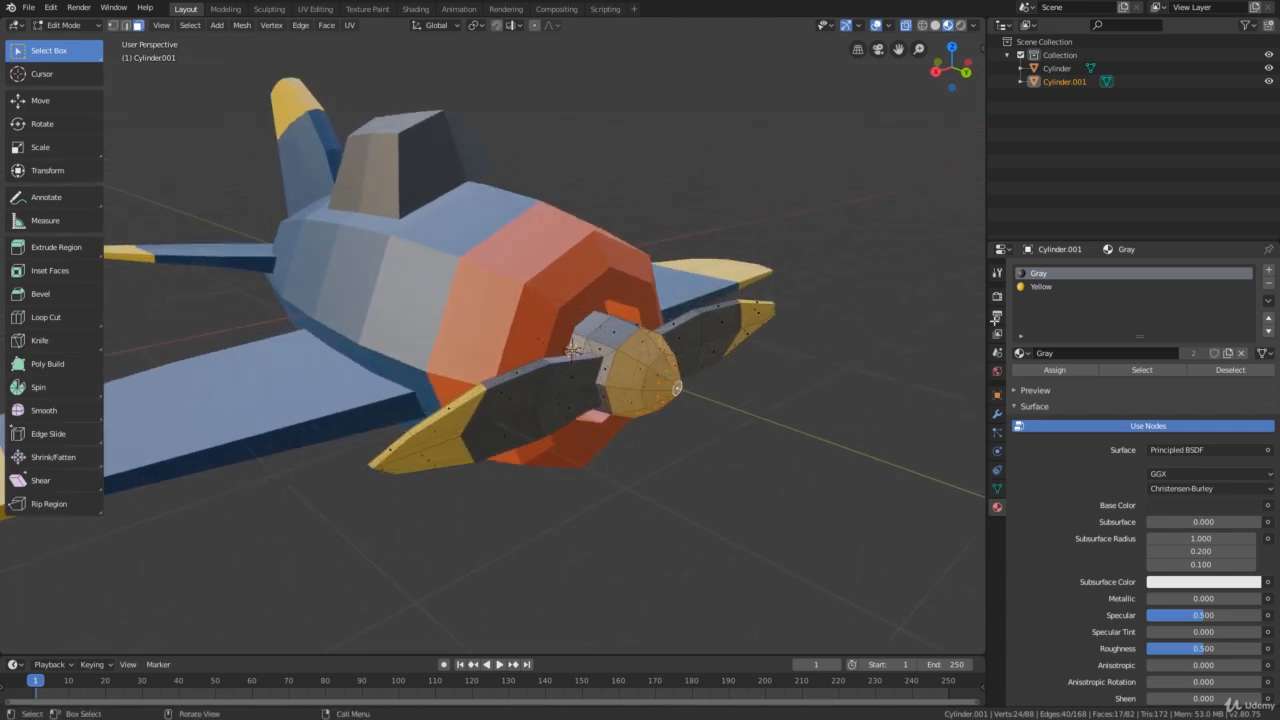
Add a third material slot to the propeller, link the existing Red material and assign it to the selected front faces of the hub
left_click(1267, 272)
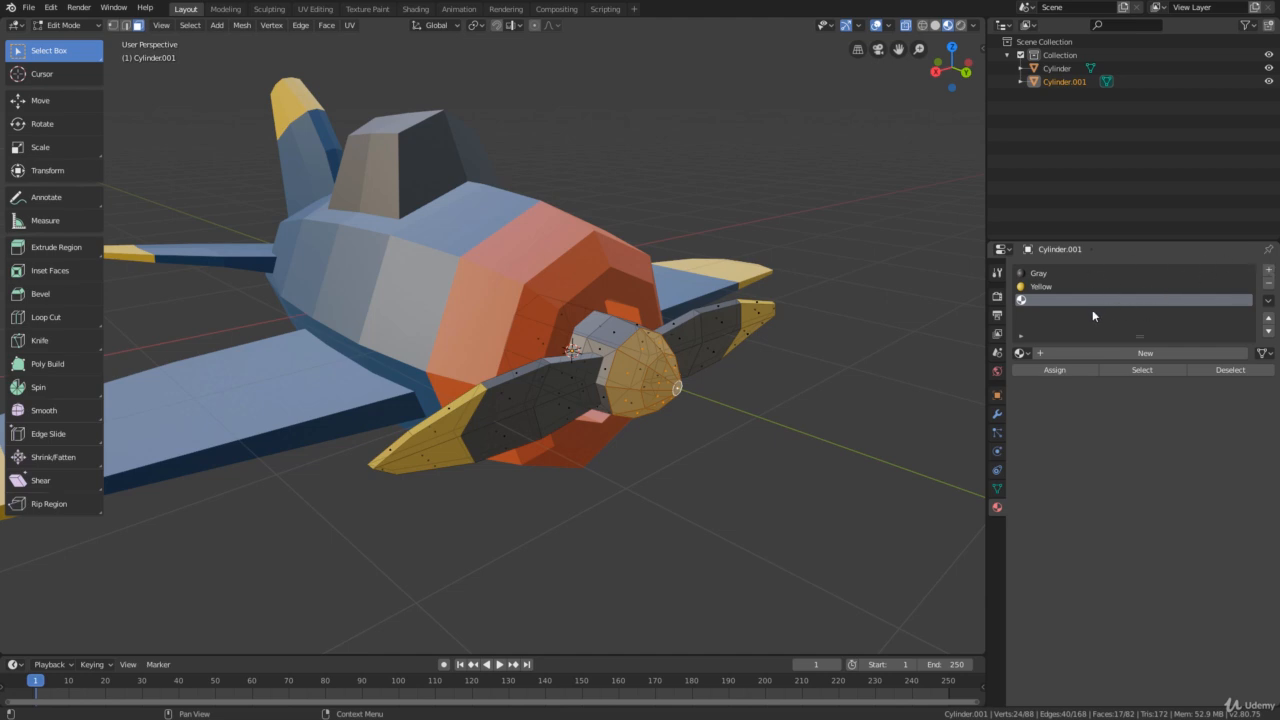
left_click(1022, 353)
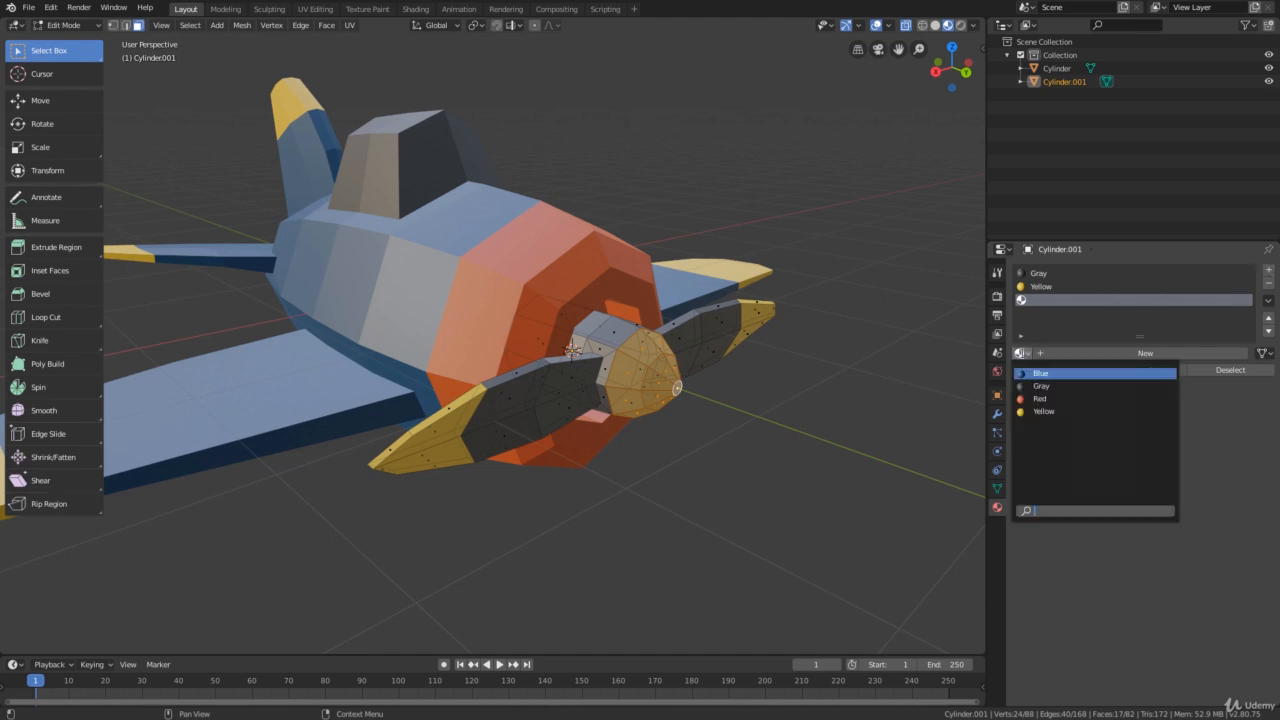
left_click(1043, 399)
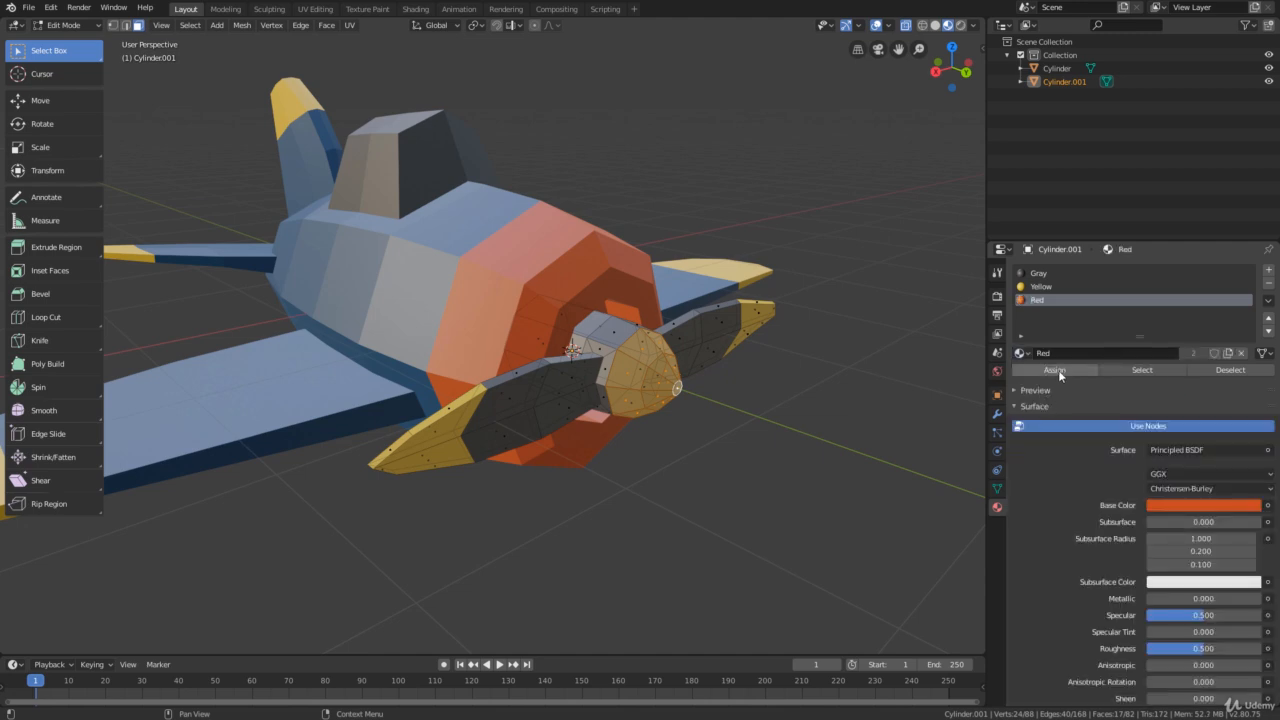
left_click(1058, 372)
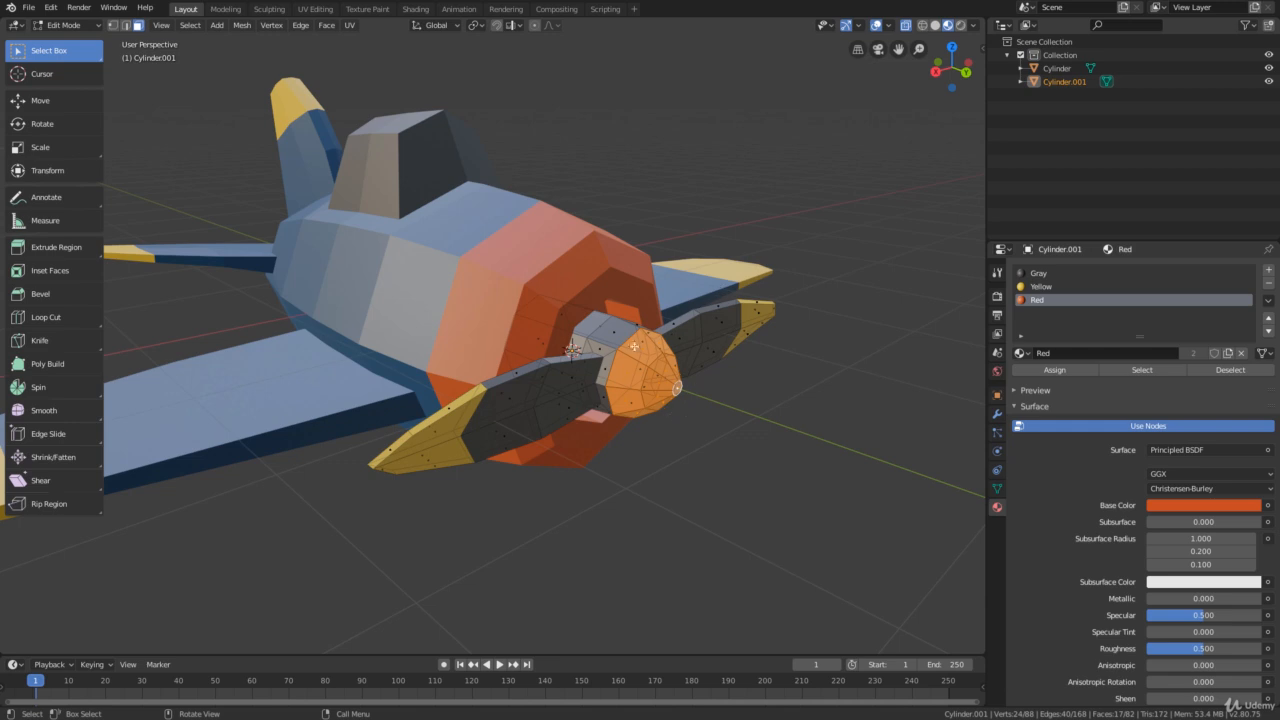
Turn off X-ray display and return the propeller to Object Mode with nothing selected
scroll(643, 393, "down", 2)
middle_click_drag(640, 390, 701, 371)
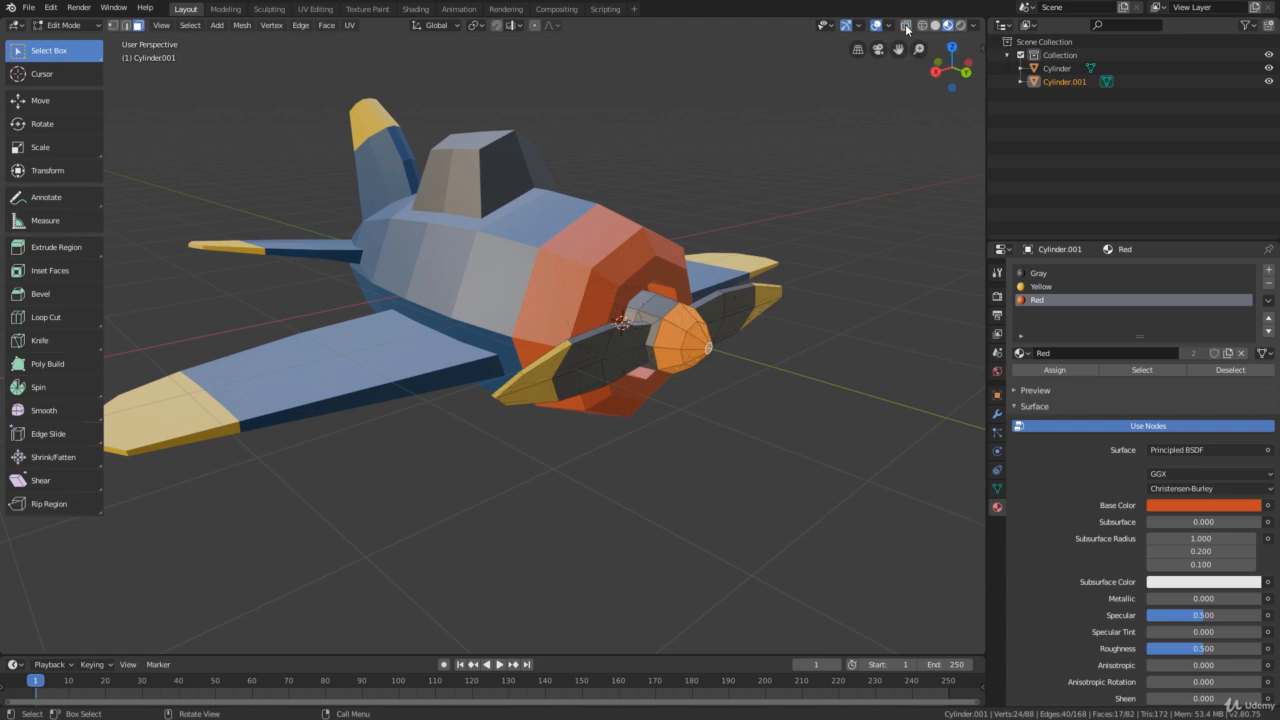
scroll(655, 189, "down", 1)
middle_click_drag(655, 189, 654, 199)
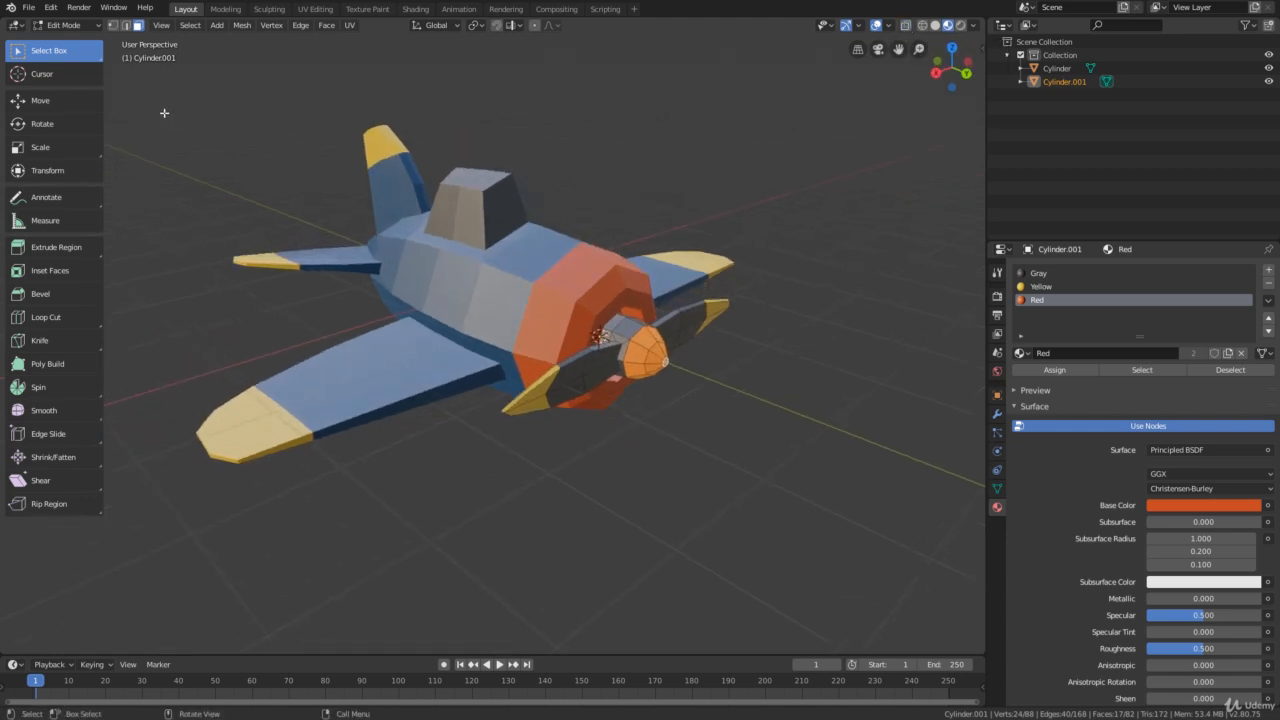
left_click(78, 26)
left_click(76, 46)
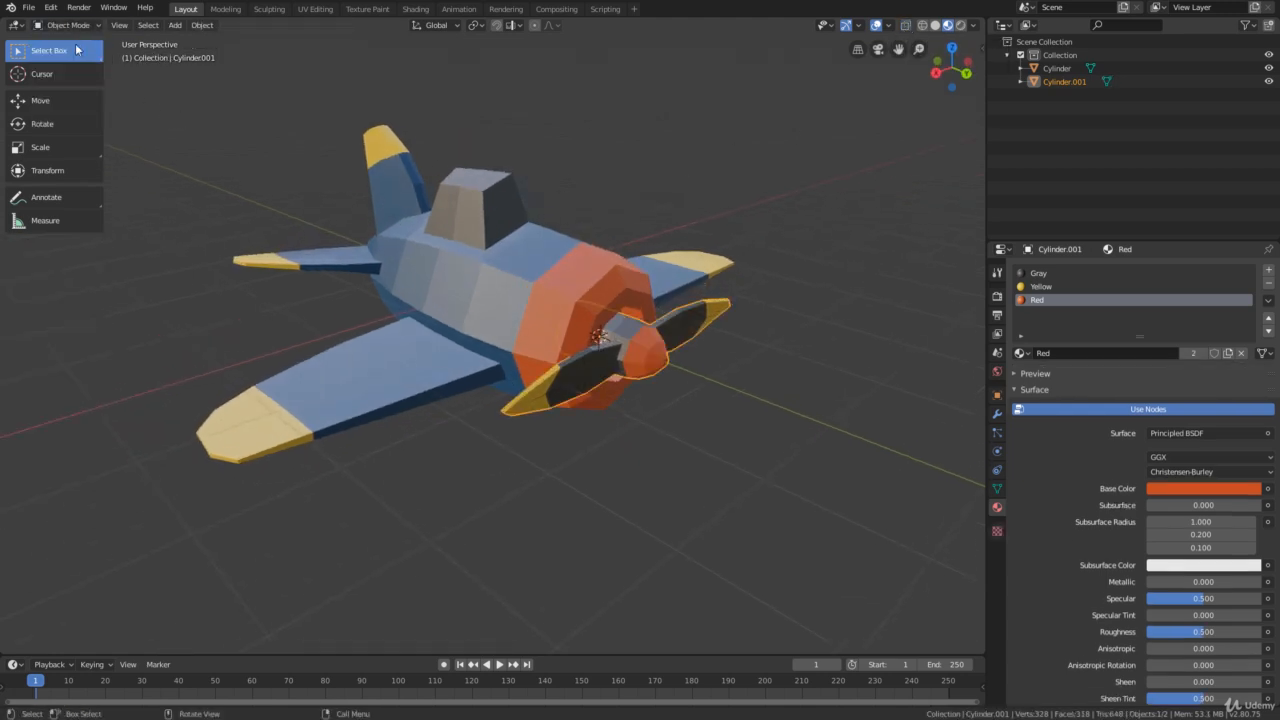
left_click(270, 155)
middle_click_drag(372, 198, 569, 289)
scroll(492, 290, "up", 2)
scroll(533, 295, "up", 1)
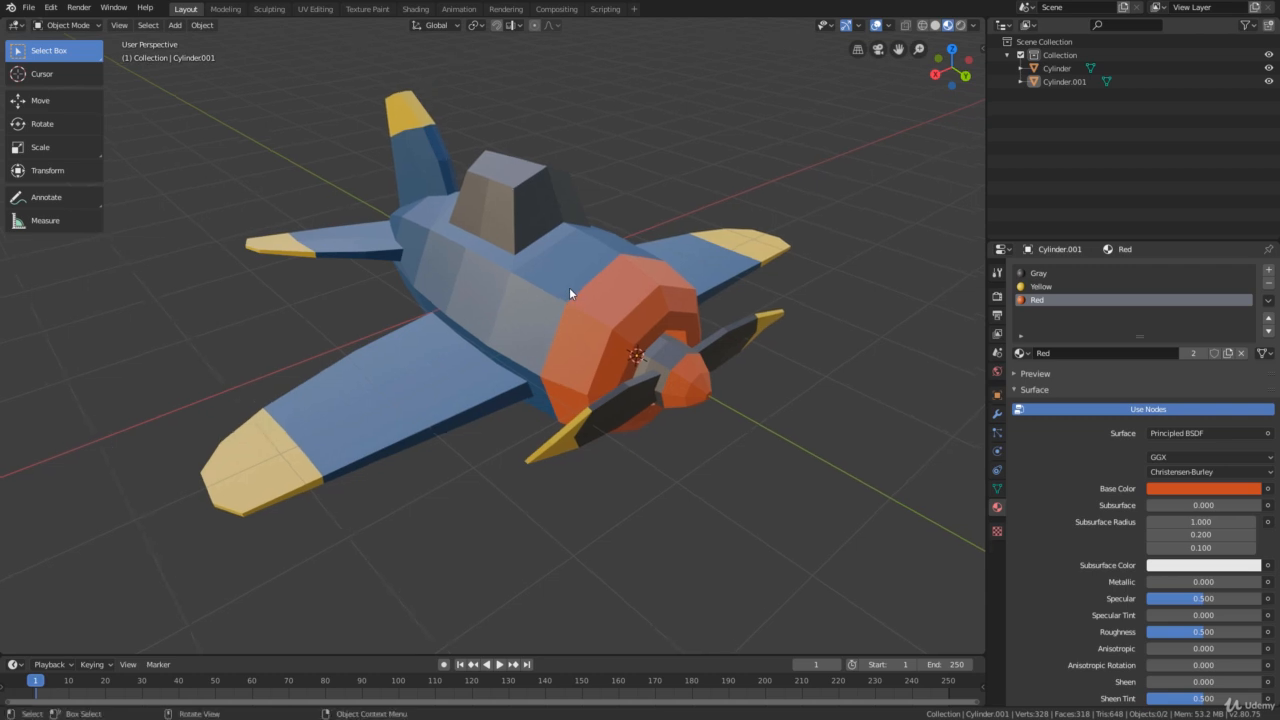
middle_click_drag(569, 287, 574, 277)
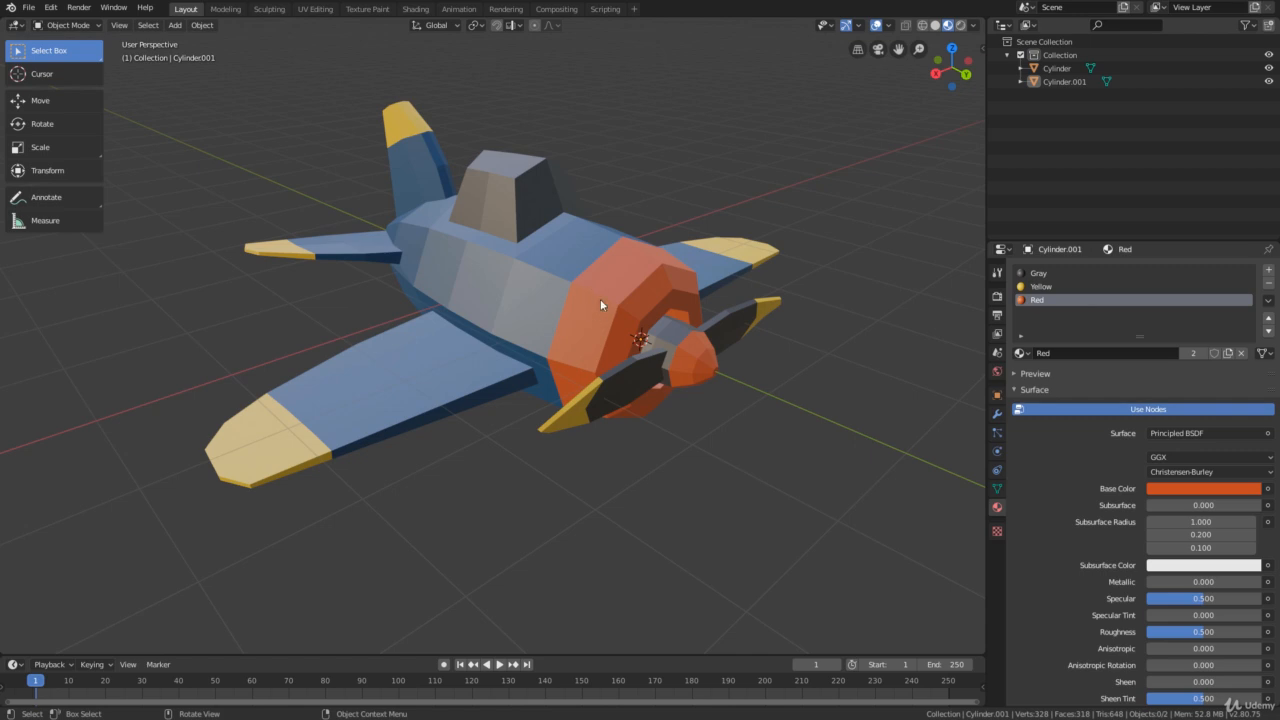
Try moving the propeller and the airplane body as separate objects, cancelling each move
left_click(692, 356)
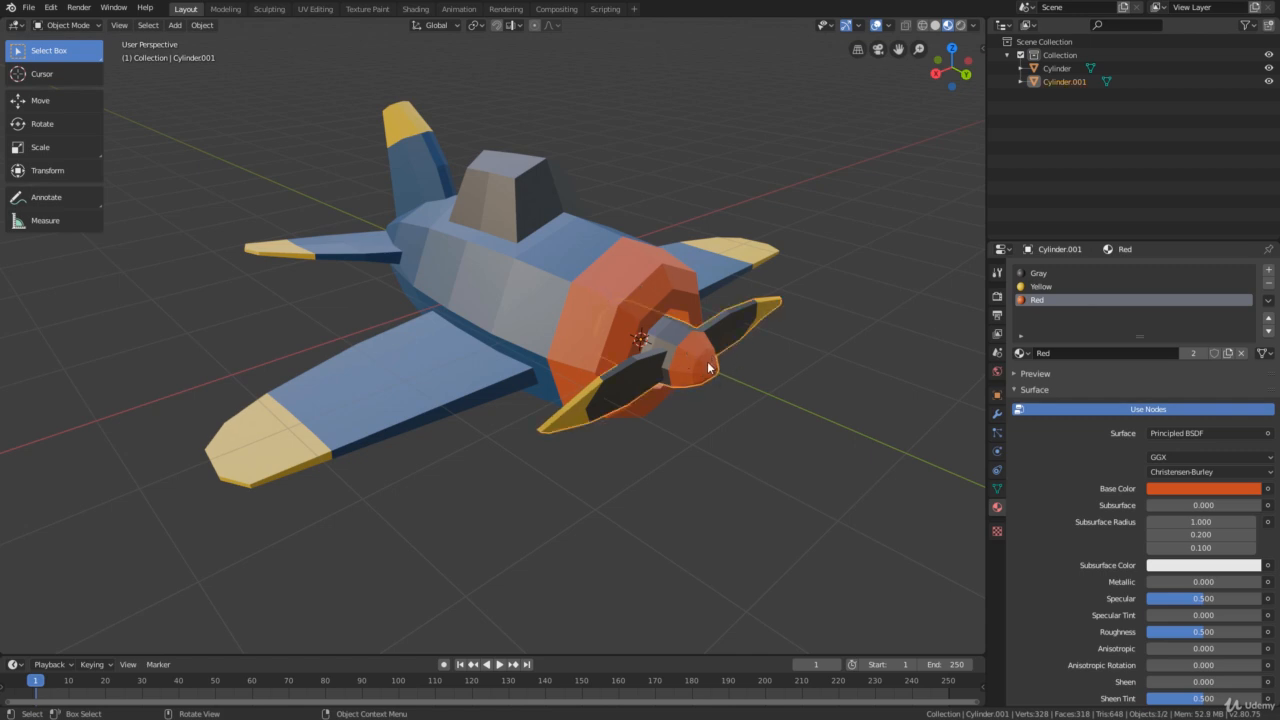
key("g")
right_click(603, 300)
left_click(603, 269)
key("g")
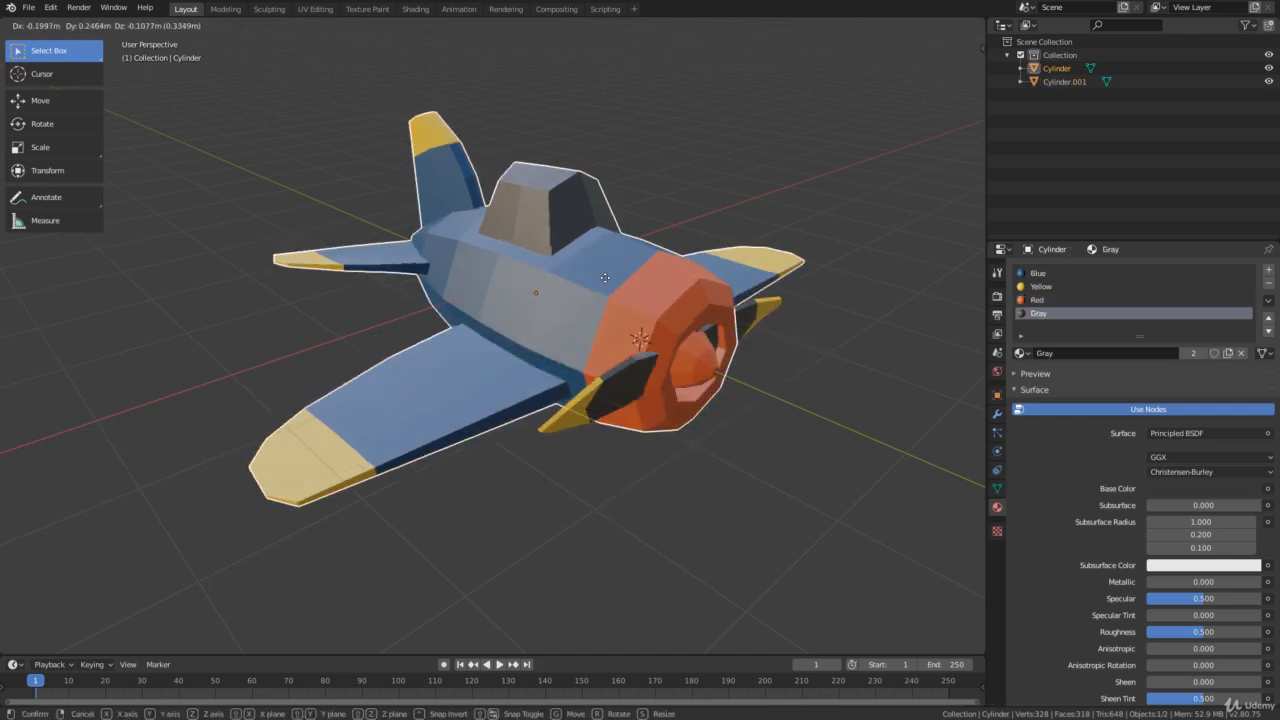
right_click(600, 236)
Try rotating the airplane body with the Rotate tool, cancel the rotation and deselect the body
left_click(42, 123)
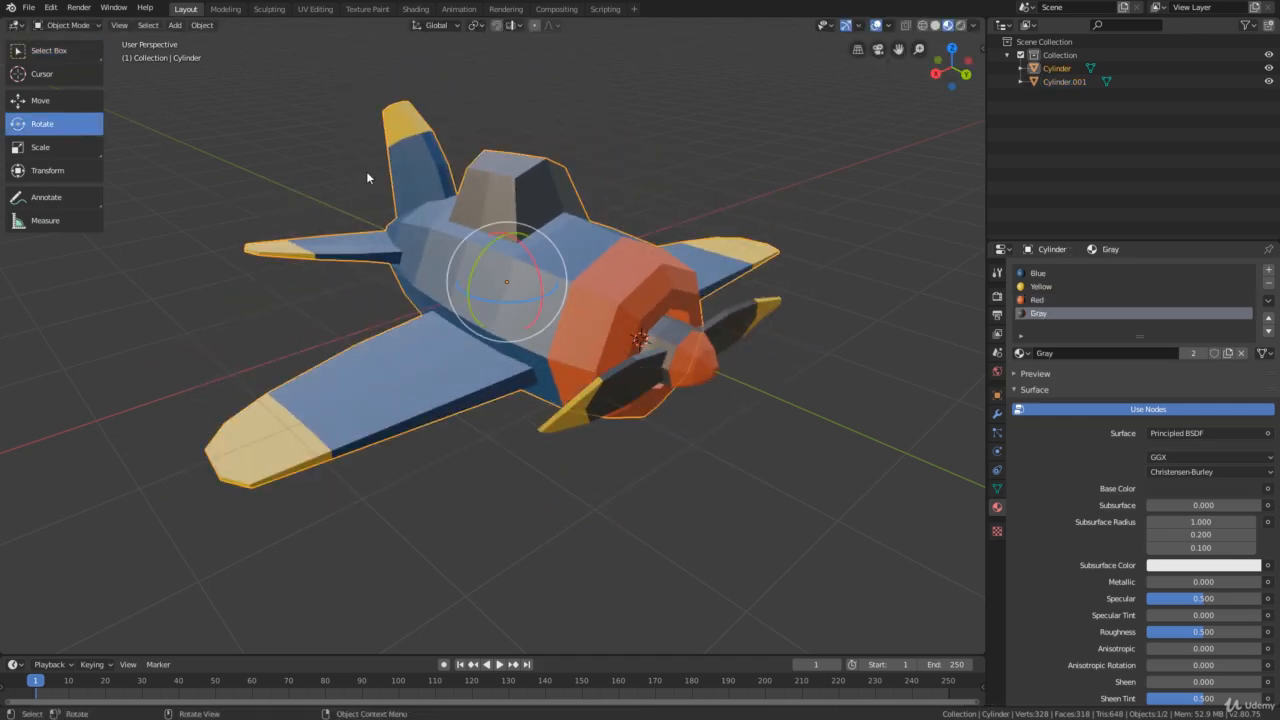
left_click_drag(490, 246, 515, 216)
right_click(515, 216)
left_click(640, 188)
scroll(605, 228, "down", 2)
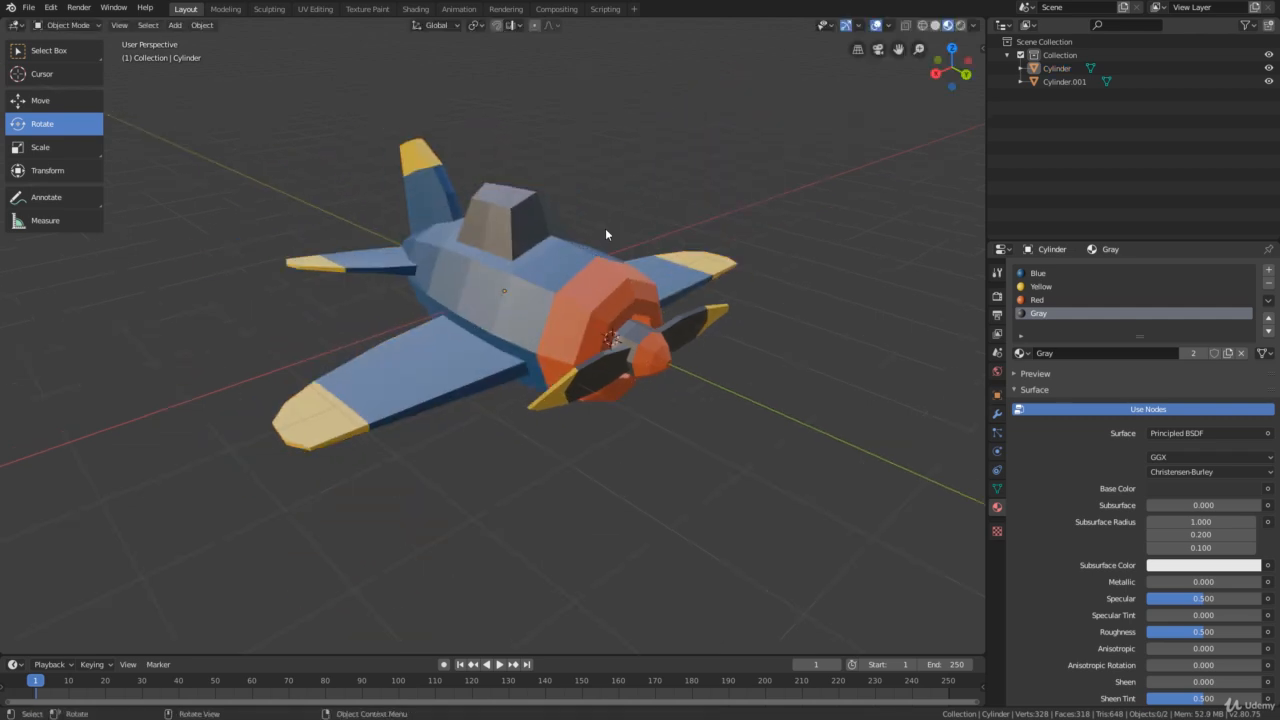